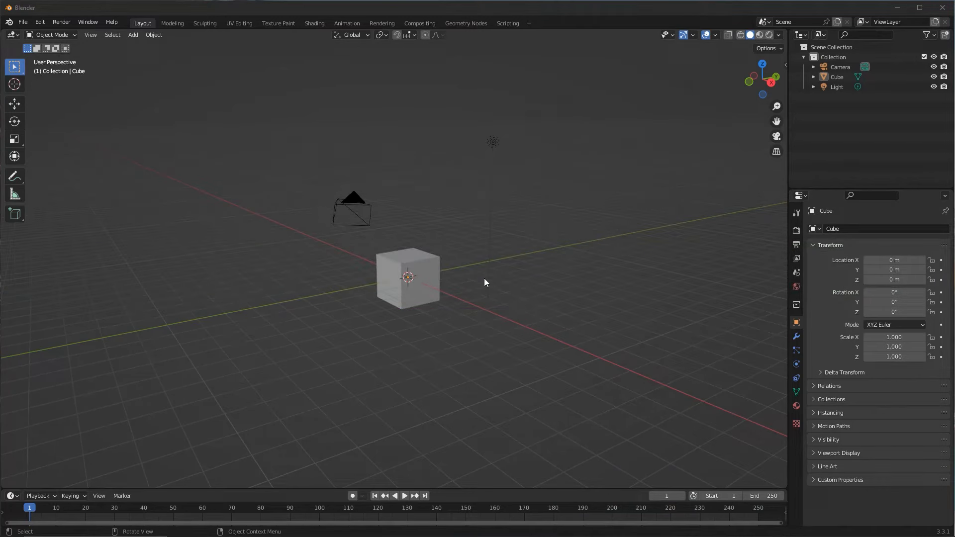
Step: Delete the default camera and light from the scene
{"action": "mouse_move", "coordinate": [239, 397]}
{"action": "left_mouse_down"}
{"action": "mouse_move", "coordinate": [293, 213]}
{"action": "mouse_move", "coordinate": [351, 213]}
{"action": "left_mouse_up"}
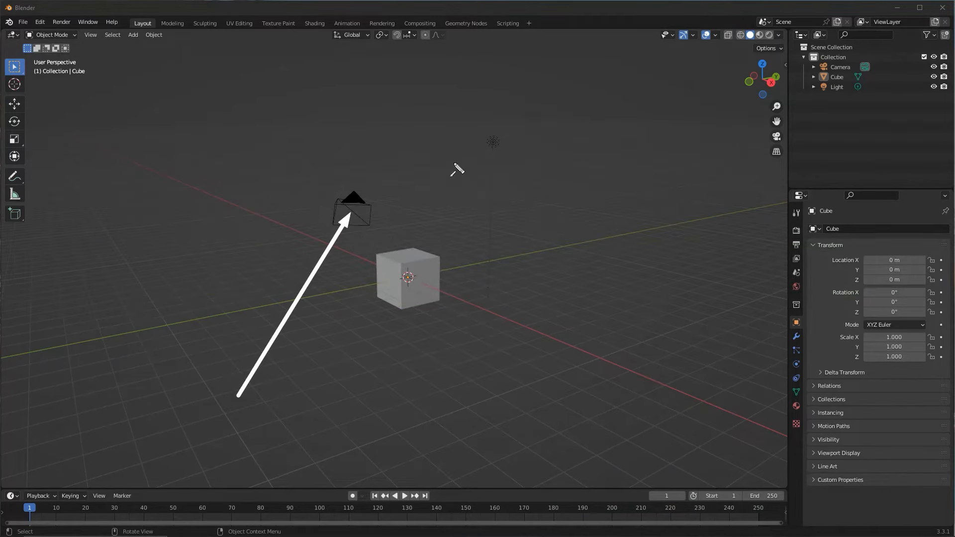
{"action": "mouse_move", "coordinate": [457, 169]}
{"action": "left_mouse_down"}
{"action": "mouse_move", "coordinate": [498, 152]}
{"action": "mouse_move", "coordinate": [378, 219]}
{"action": "left_mouse_up"}
{"action": "left_click", "coordinate": [355, 204]}
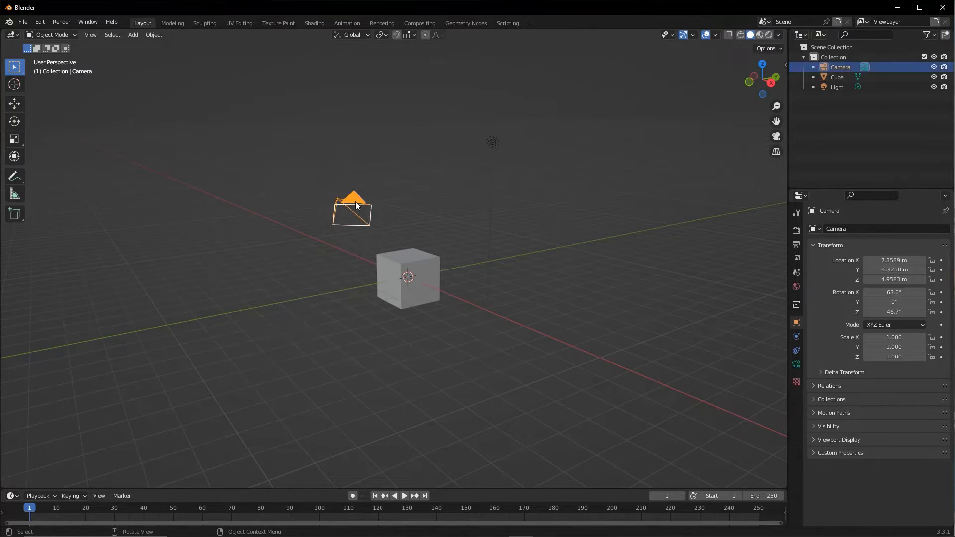
{"action": "key", "text": "Delete"}
{"action": "left_click", "coordinate": [490, 146]}
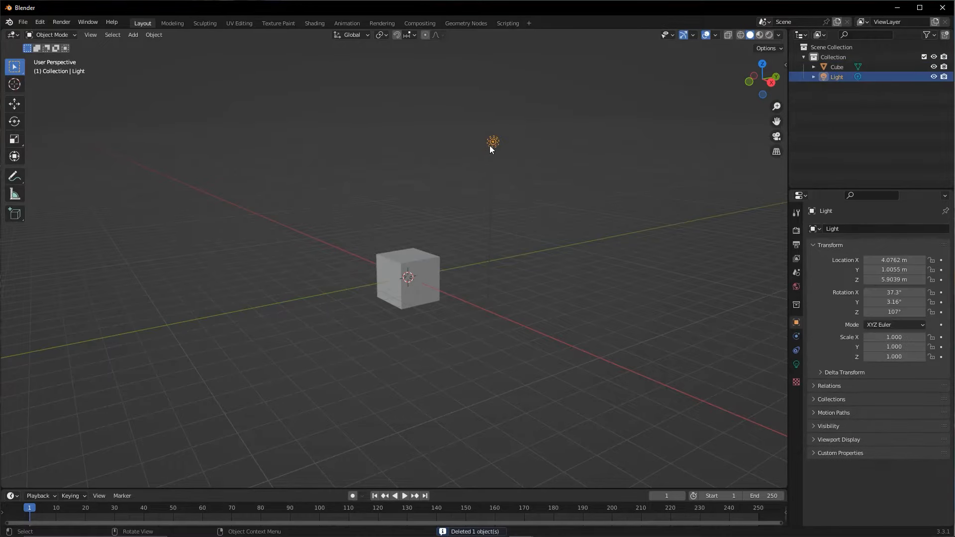
{"action": "key", "text": "Delete"}
{"action": "scroll", "coordinate": [444, 226], "scroll_direction": "up", "scroll_amount": 3}
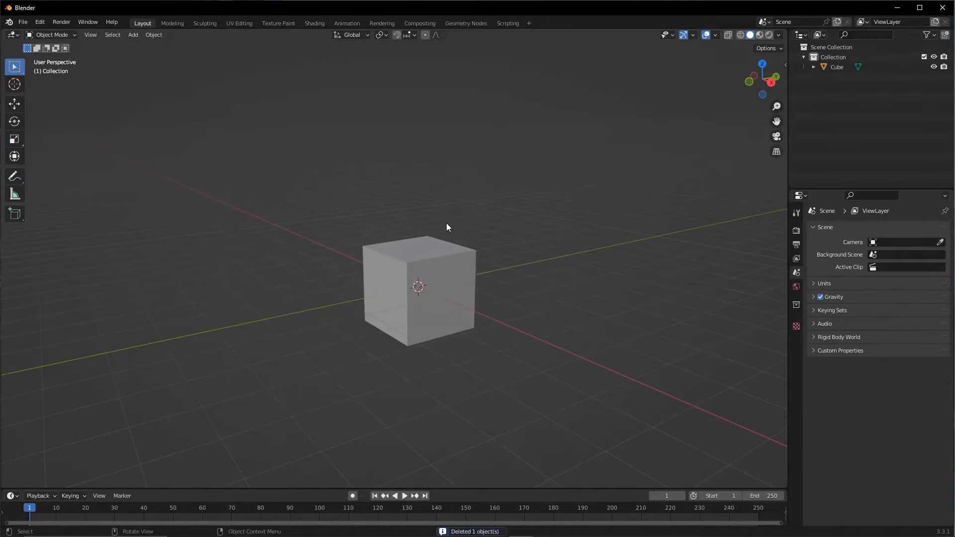
{"action": "middle_click_drag", "start_coordinate": [446, 223], "coordinate": [441, 268]}
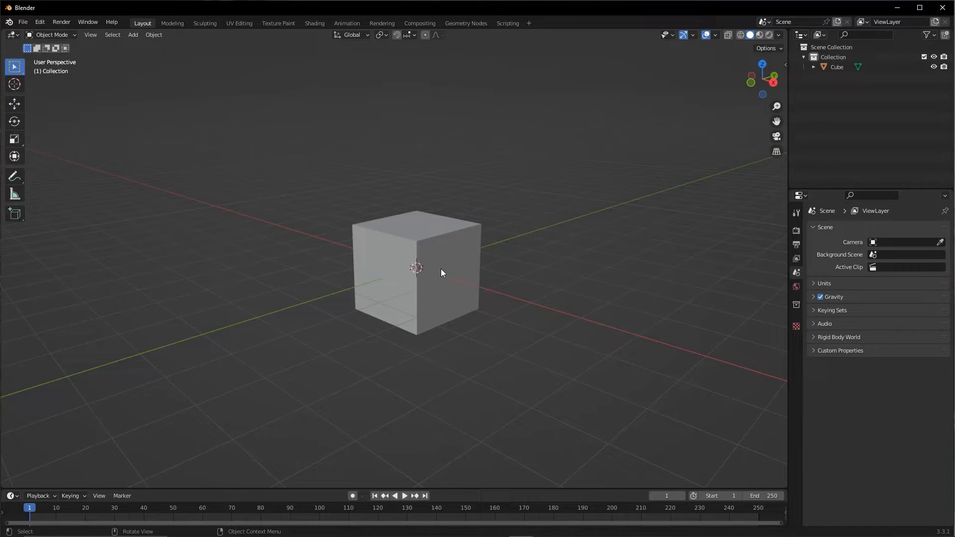
{"action": "left_click", "coordinate": [450, 257]}
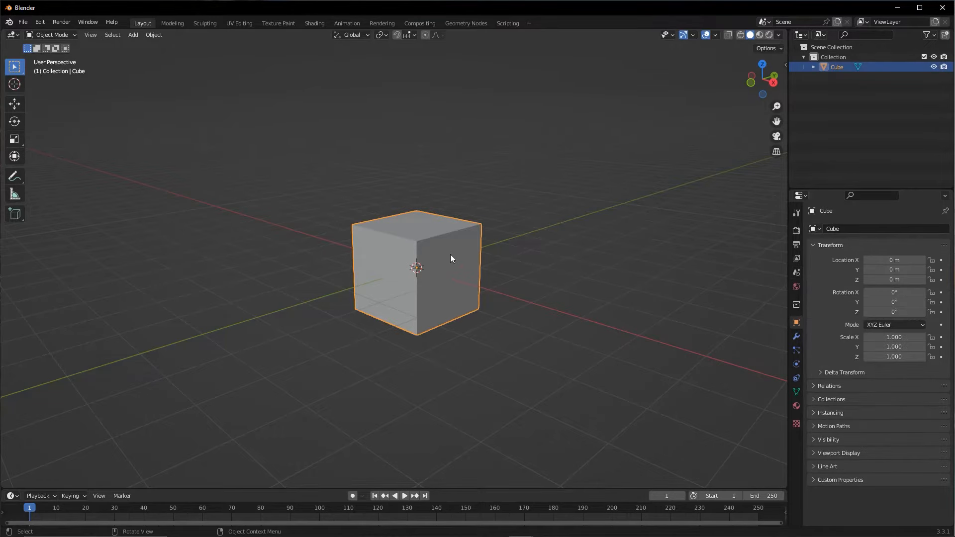
{"action": "middle_click_drag", "start_coordinate": [451, 256], "coordinate": [500, 227]}
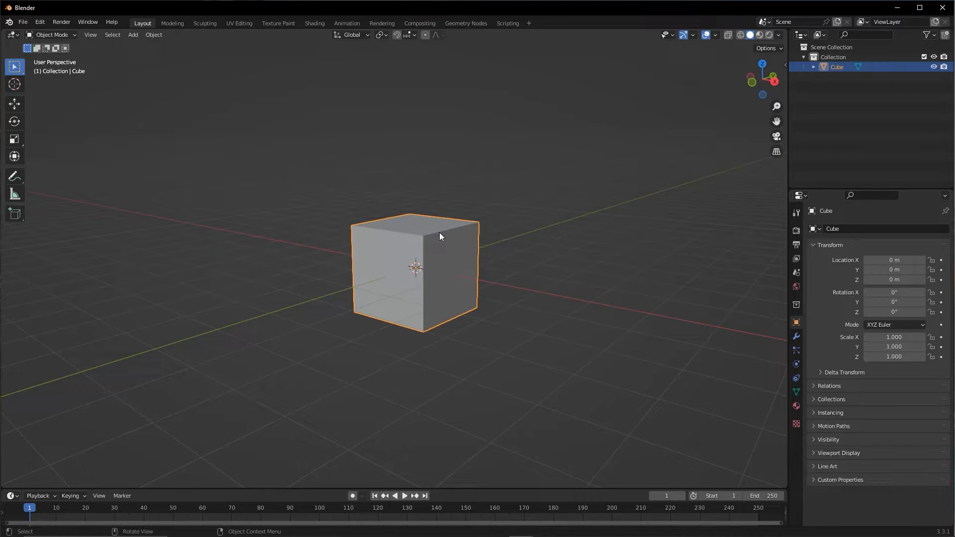
{"action": "left_click", "coordinate": [515, 251]}
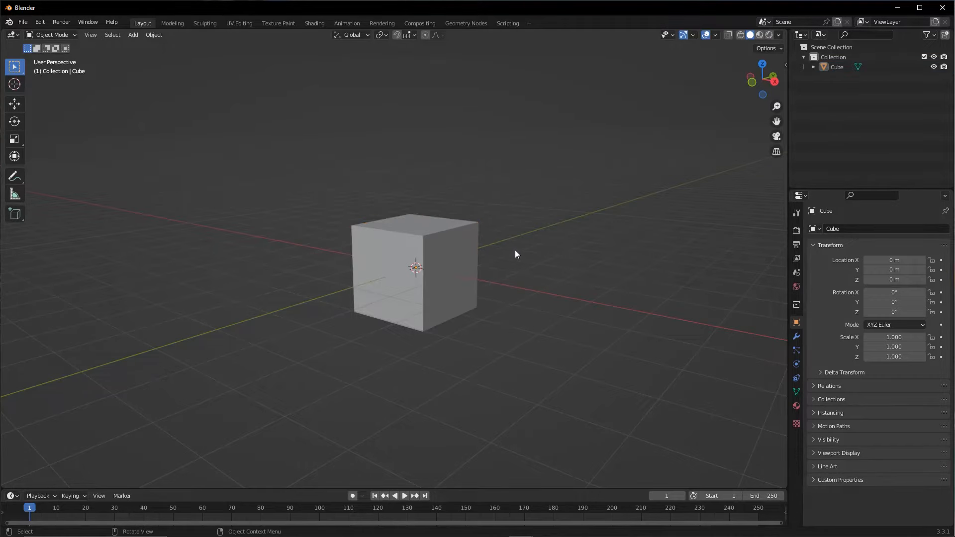
{"action": "middle_click_drag", "start_coordinate": [515, 251], "coordinate": [552, 264]}
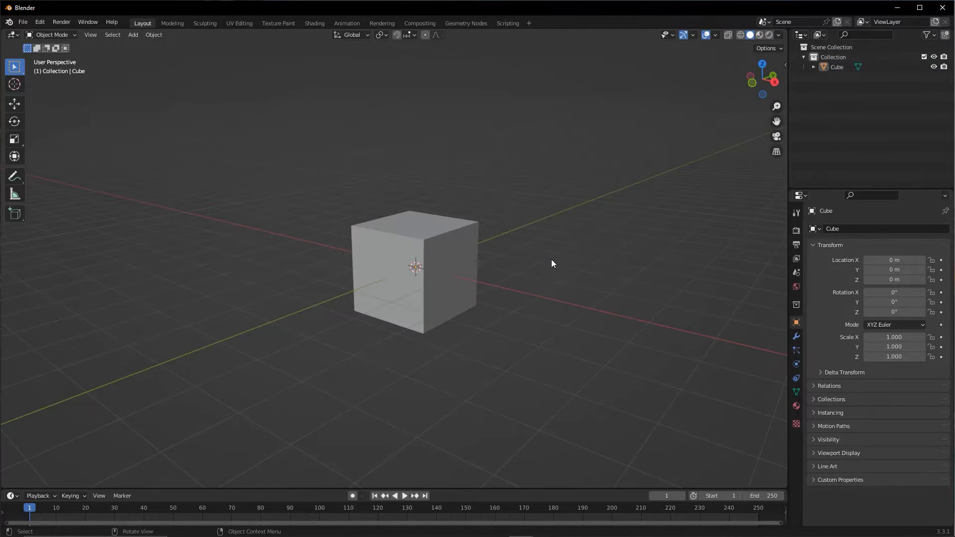
Step: Add a cube-shaped empty at the origin, around the existing cube
{"action": "key", "text": "shift+a"}
{"action": "left_click", "coordinate": [133, 35]}
{"action": "mouse_move", "coordinate": [153, 47]}
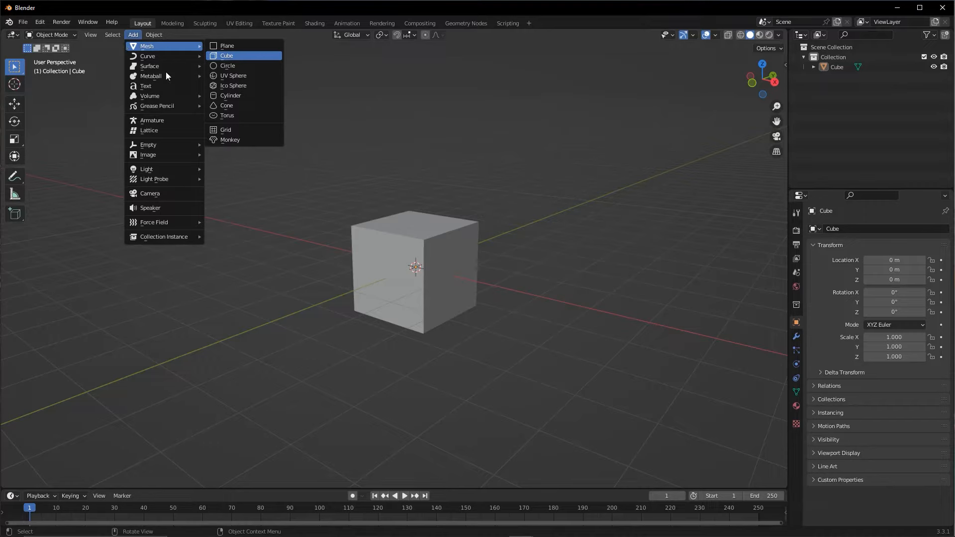
{"action": "mouse_move", "coordinate": [160, 145]}
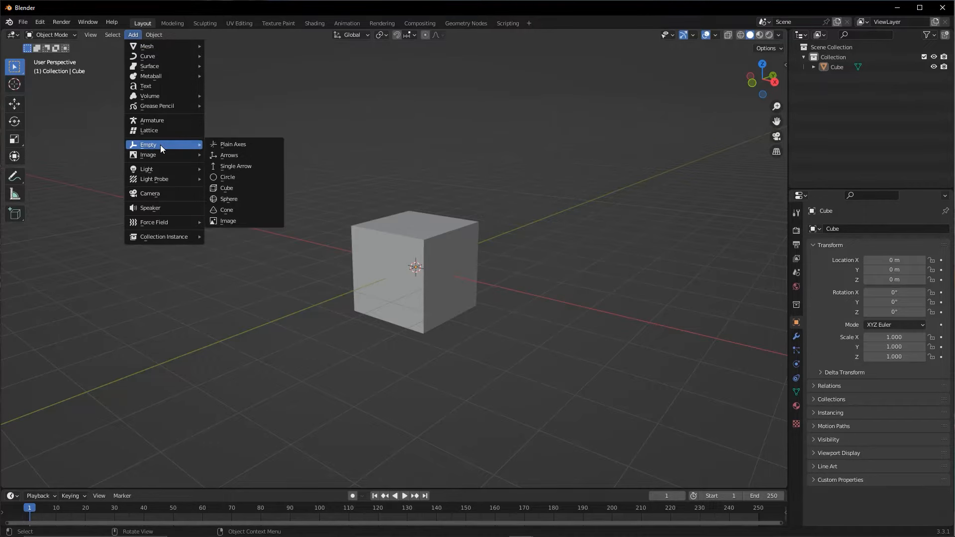
{"action": "left_click", "coordinate": [231, 192]}
{"action": "key", "text": "s"}
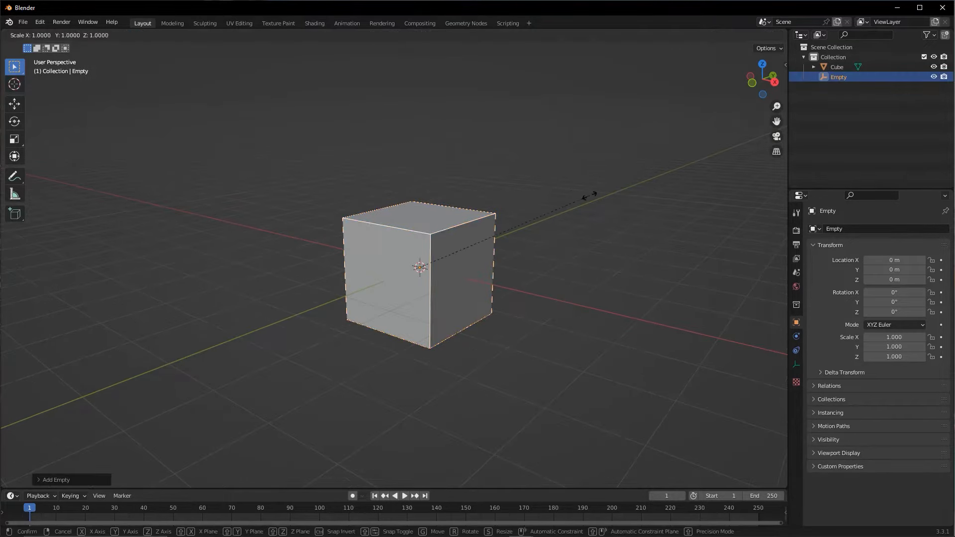
{"action": "key", "text": "Escape"}
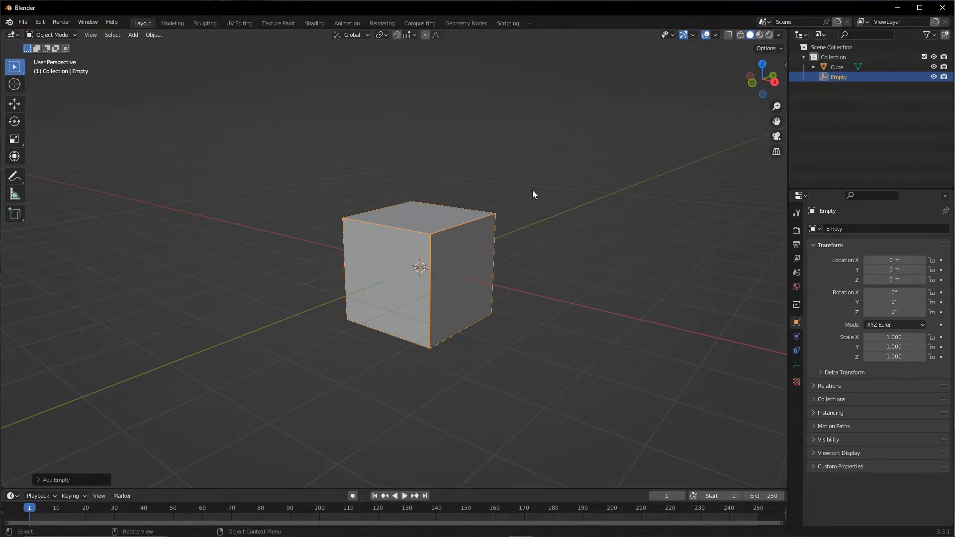
Step: In front view, move the empty straight down to about -1 m on Z, level with the cube's base
{"action": "key", "text": "KP_1"}
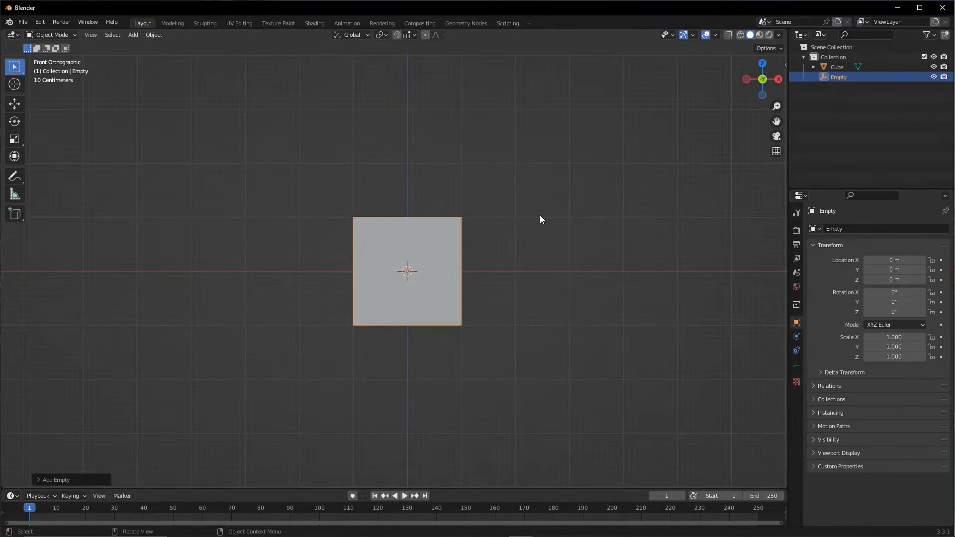
{"action": "left_click", "coordinate": [18, 101]}
{"action": "key", "text": "ctrl+2"}
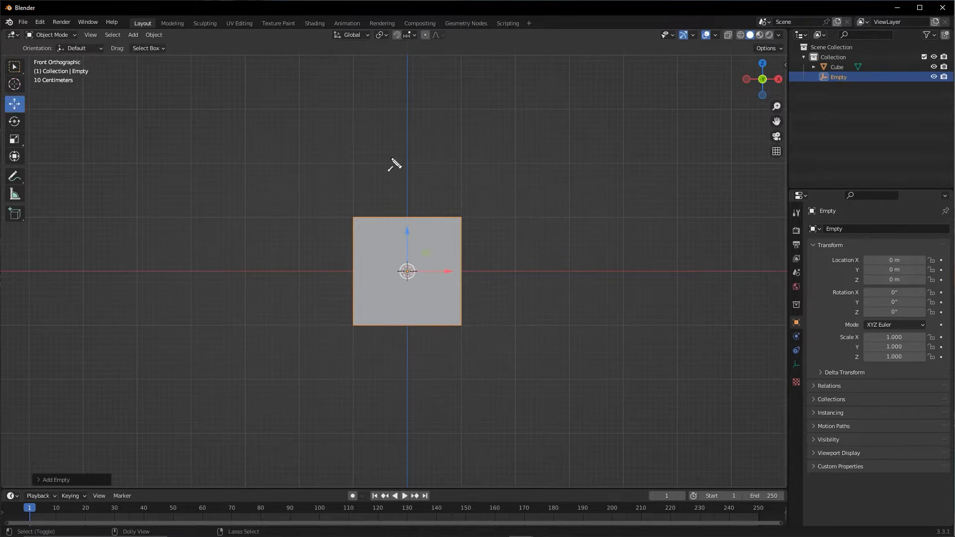
{"action": "left_click_drag", "start_coordinate": [383, 154], "coordinate": [21, 102]}
{"action": "mouse_move", "coordinate": [383, 150]}
{"action": "left_mouse_down"}
{"action": "mouse_move", "coordinate": [405, 213]}
{"action": "mouse_move", "coordinate": [411, 287]}
{"action": "left_mouse_up"}
{"action": "middle_click_drag", "start_coordinate": [470, 272], "coordinate": [461, 296]}
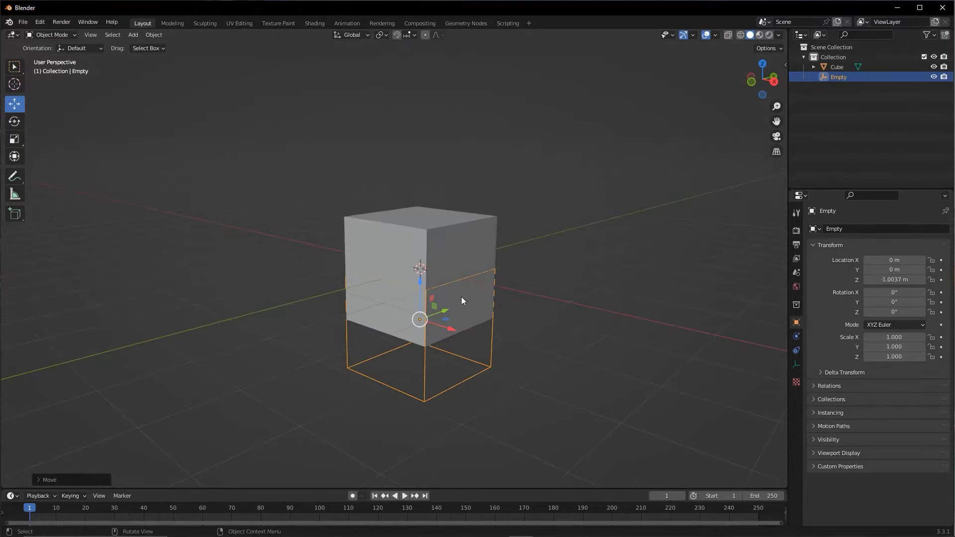
{"action": "left_click", "coordinate": [566, 282]}
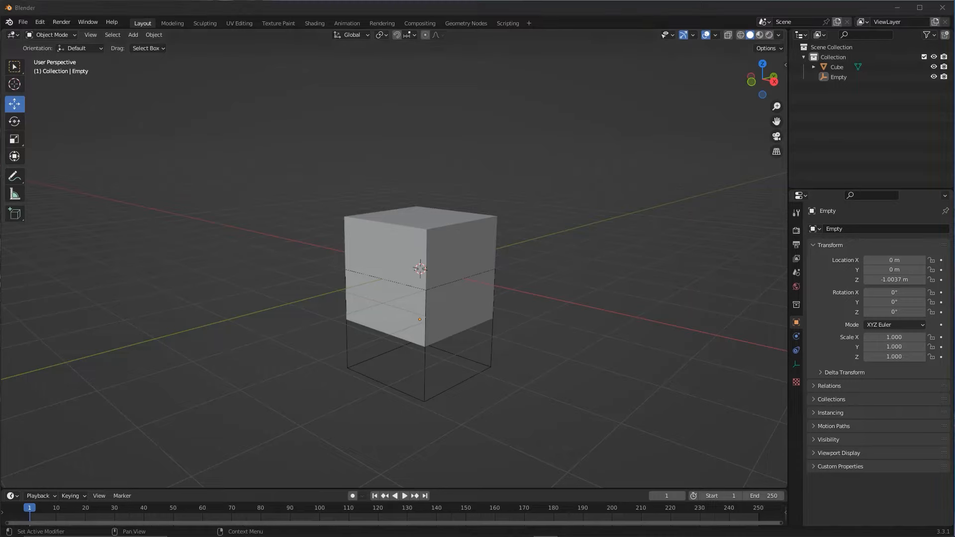
Step: Parent the cube to the empty and select the empty
{"action": "middle_click_drag", "start_coordinate": [418, 249], "coordinate": [429, 259]}
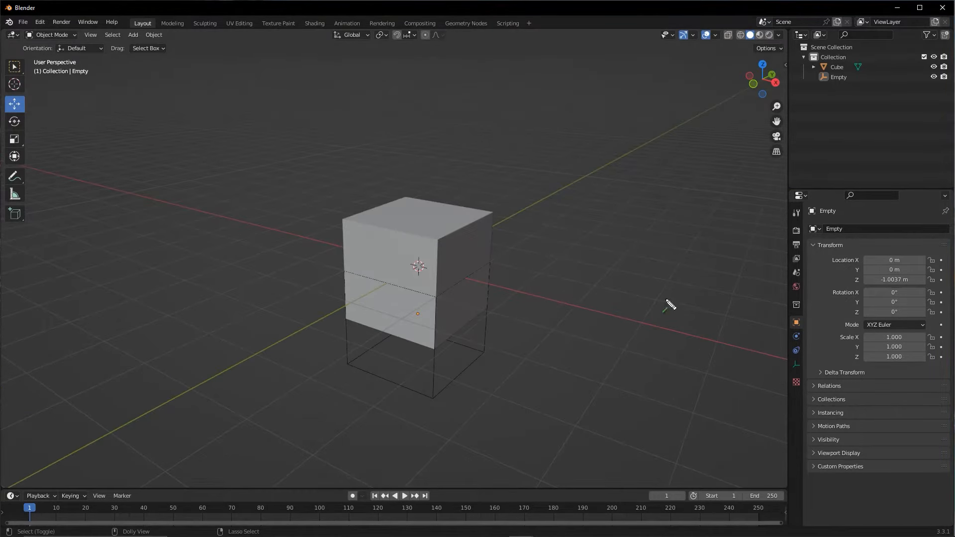
{"action": "mouse_move", "coordinate": [692, 281]}
{"action": "left_mouse_down"}
{"action": "mouse_move", "coordinate": [817, 88]}
{"action": "mouse_move", "coordinate": [846, 69]}
{"action": "mouse_move", "coordinate": [838, 76]}
{"action": "left_mouse_up"}
{"action": "left_click", "coordinate": [838, 71]}
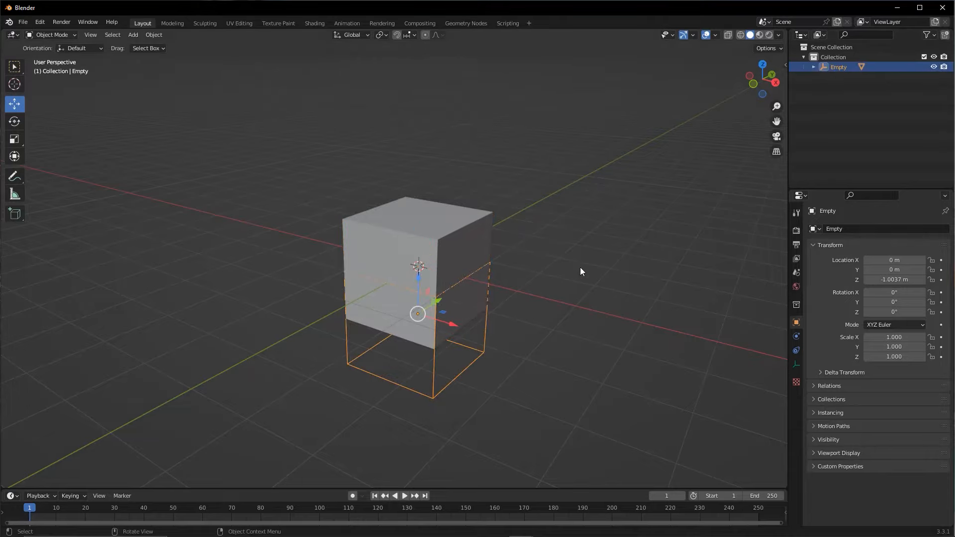
Step: Try moving and rotating the empty together with its parented cube, cancelling both transforms
{"action": "key", "text": "g"}
{"action": "key", "text": "Escape"}
{"action": "key", "text": "r"}
{"action": "key", "text": "Escape"}
{"action": "left_click", "coordinate": [540, 208]}
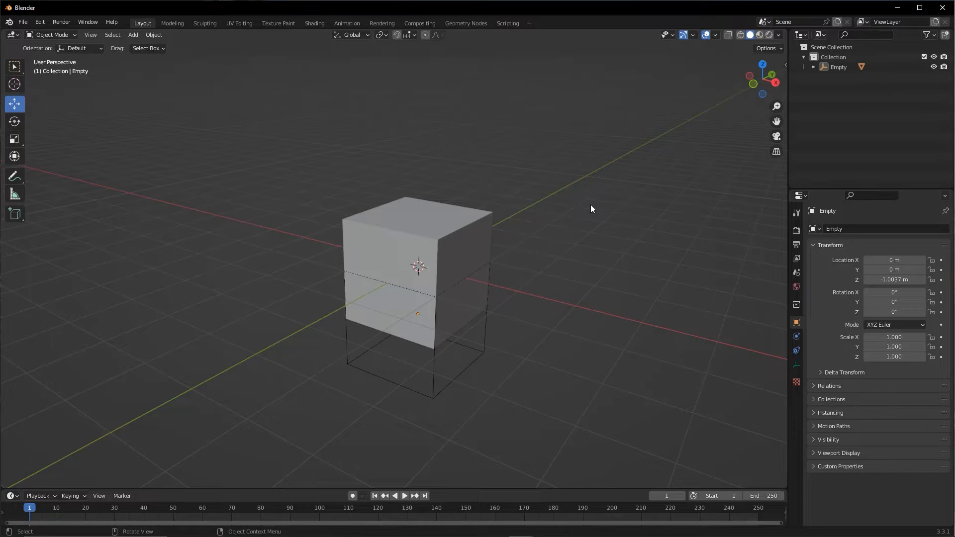
{"action": "key", "text": "ctrl+shift+3"}
{"action": "left_click_drag", "start_coordinate": [538, 340], "coordinate": [872, 55]}
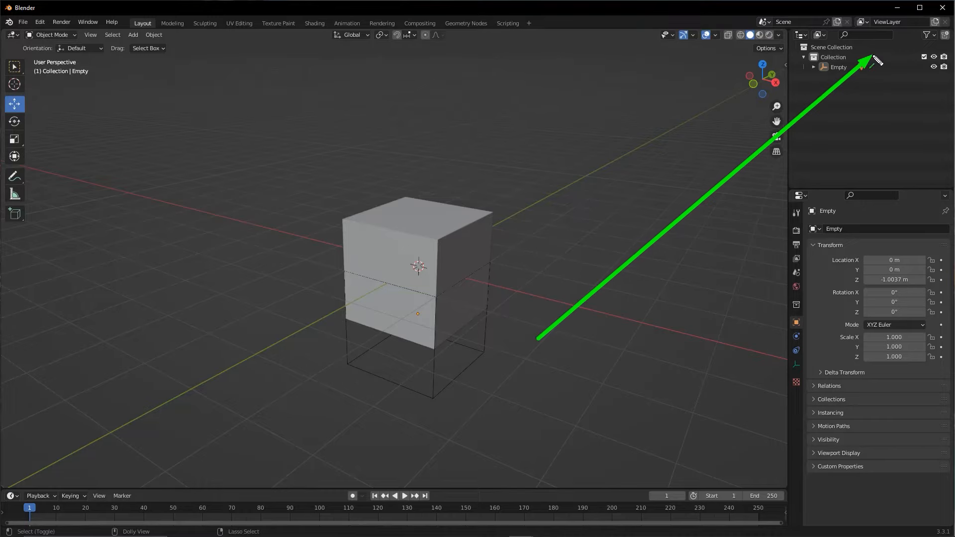
{"action": "key", "text": "Escape"}
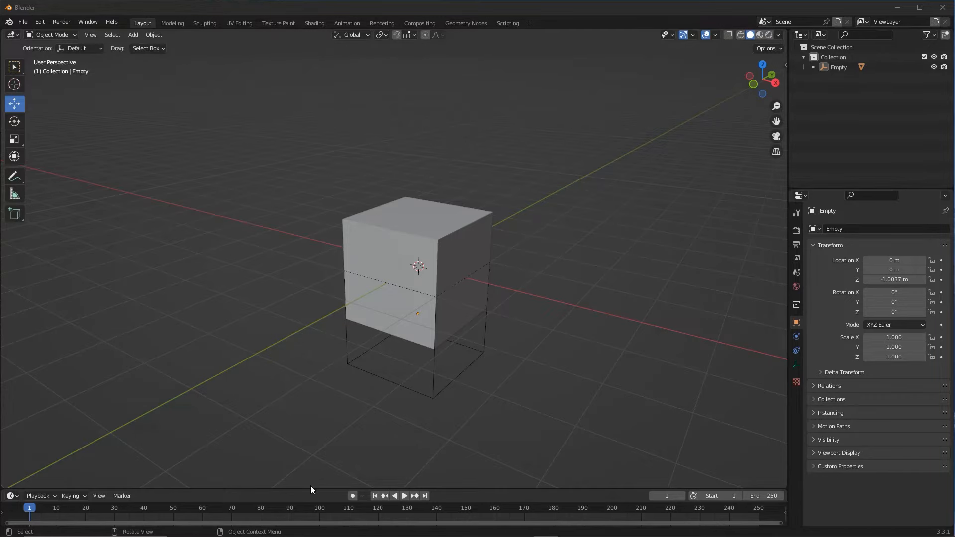
Step: Enlarge the timeline area and set the animation range to start at frame 0 and end at frame 60
{"action": "left_click_drag", "start_coordinate": [310, 487], "coordinate": [315, 431]}
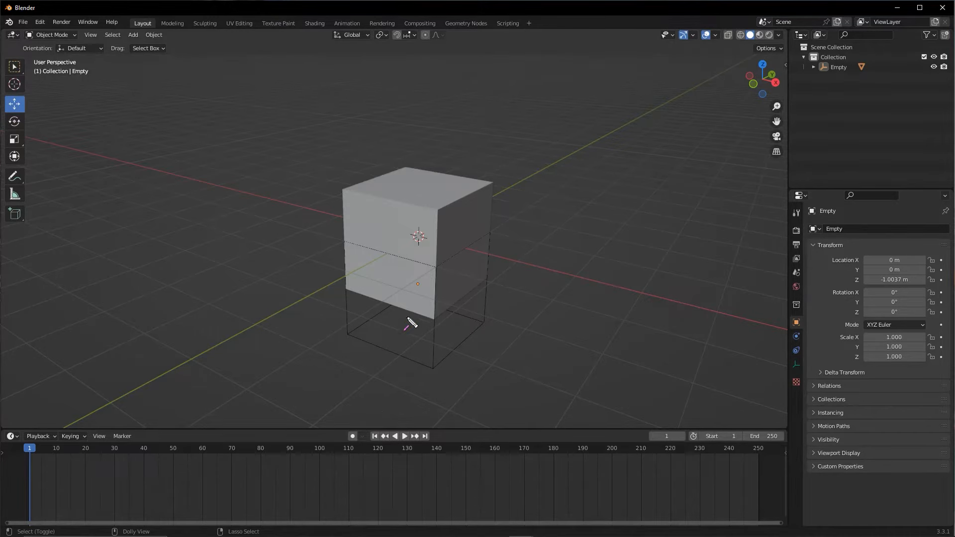
{"action": "mouse_move", "coordinate": [212, 219]}
{"action": "left_mouse_down"}
{"action": "mouse_move", "coordinate": [746, 420]}
{"action": "mouse_move", "coordinate": [781, 437]}
{"action": "mouse_move", "coordinate": [777, 444]}
{"action": "left_mouse_up"}
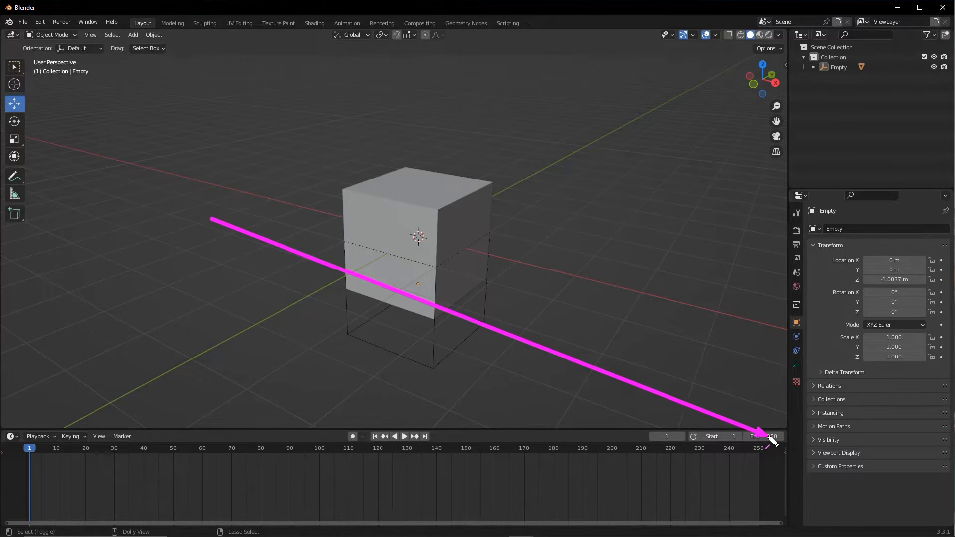
{"action": "left_click", "coordinate": [781, 439]}
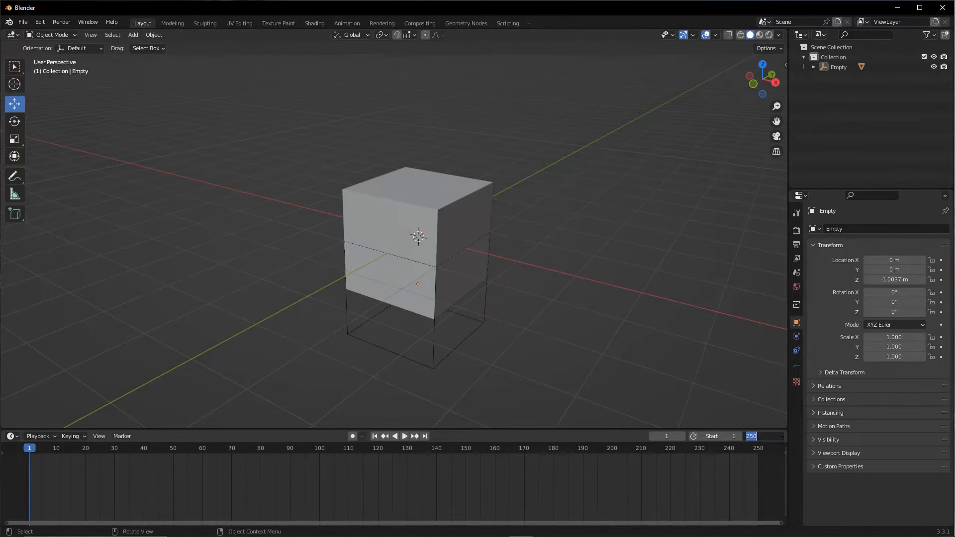
{"action": "type", "text": "60"}
{"action": "key", "text": "Return"}
{"action": "left_click", "coordinate": [707, 437]}
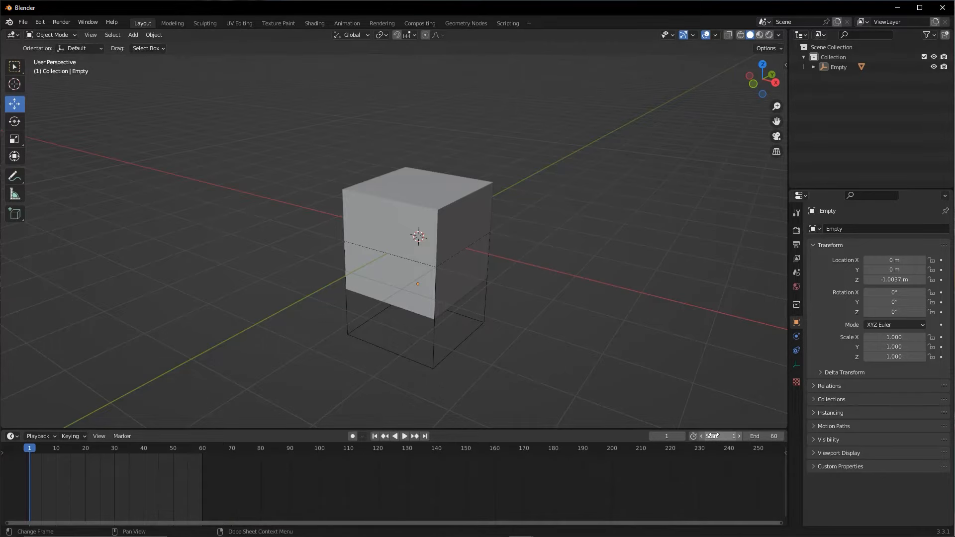
{"action": "type", "text": "0"}
{"action": "key", "text": "Return"}
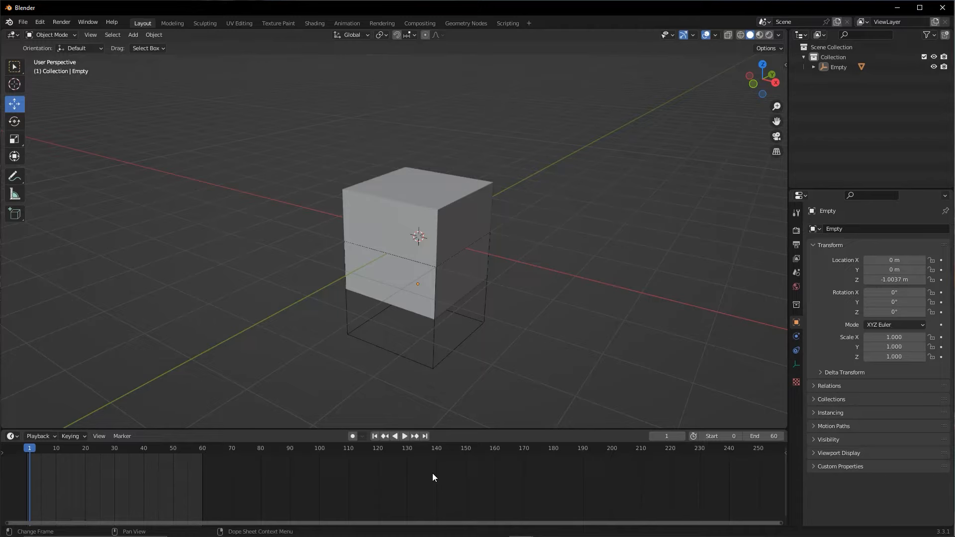
Step: Fit the timeline view to the full frame range from 0 to 60
{"action": "mouse_move", "coordinate": [106, 490]}
{"action": "middle_mouse_down"}
{"action": "mouse_move", "coordinate": [378, 478]}
{"action": "mouse_move", "coordinate": [236, 477]}
{"action": "mouse_move", "coordinate": [485, 476]}
{"action": "mouse_move", "coordinate": [412, 481]}
{"action": "middle_mouse_up"}
{"action": "key", "text": "ctrl+2"}
{"action": "mouse_move", "coordinate": [291, 243]}
{"action": "left_mouse_down"}
{"action": "mouse_move", "coordinate": [307, 436]}
{"action": "mouse_move", "coordinate": [29, 449]}
{"action": "mouse_move", "coordinate": [411, 447]}
{"action": "left_mouse_up"}
{"action": "key", "text": "Escape"}
{"action": "mouse_move", "coordinate": [398, 446]}
{"action": "left_mouse_down"}
{"action": "mouse_move", "coordinate": [304, 445]}
{"action": "mouse_move", "coordinate": [630, 466]}
{"action": "mouse_move", "coordinate": [475, 455]}
{"action": "mouse_move", "coordinate": [518, 449]}
{"action": "mouse_move", "coordinate": [507, 447]}
{"action": "mouse_move", "coordinate": [348, 450]}
{"action": "mouse_move", "coordinate": [434, 461]}
{"action": "mouse_move", "coordinate": [335, 456]}
{"action": "left_mouse_up"}
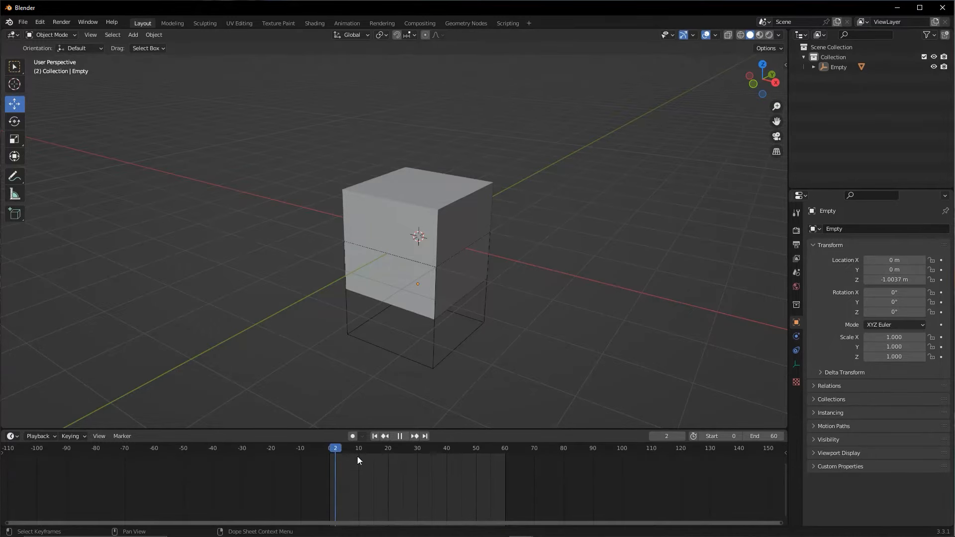
{"action": "key", "text": "ctrl+2"}
{"action": "left_click_drag", "start_coordinate": [436, 327], "coordinate": [477, 486]}
{"action": "key", "text": "Escape"}
{"action": "key", "text": "Home"}
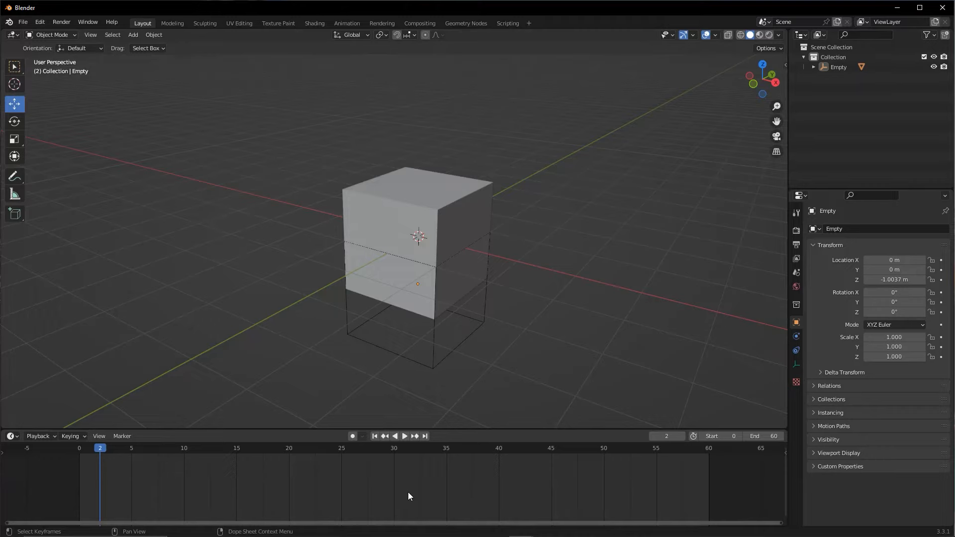
{"action": "key", "text": "ctrl+2"}
{"action": "left_click_drag", "start_coordinate": [231, 272], "coordinate": [80, 449]}
{"action": "left_click_drag", "start_coordinate": [599, 261], "coordinate": [713, 450]}
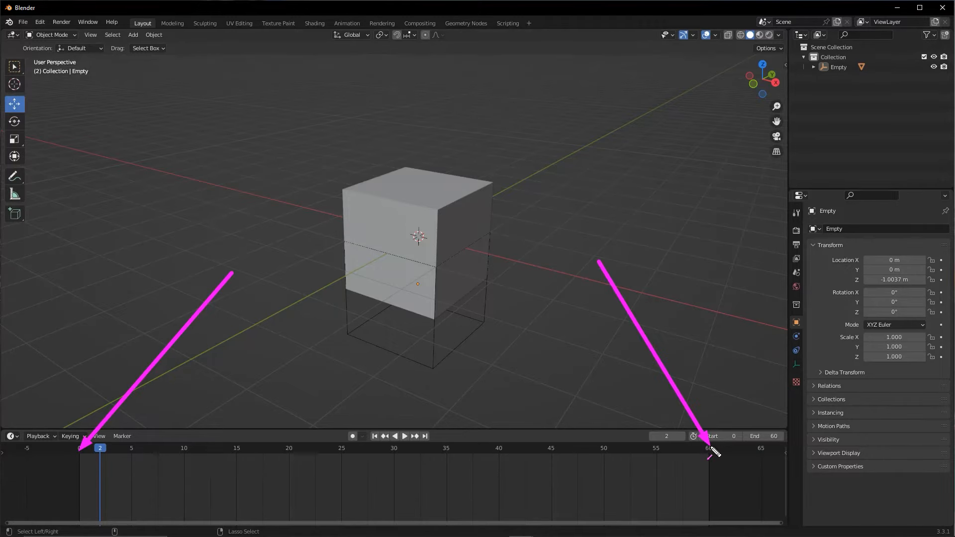
{"action": "key", "text": "Escape"}
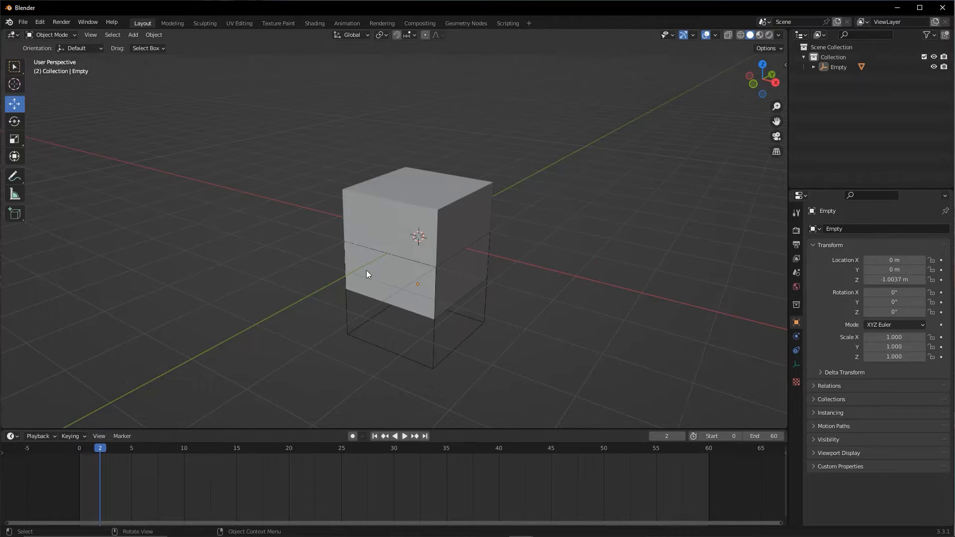
Step: Move the playhead to frame 0 and select the empty
{"action": "middle_click_drag", "start_coordinate": [443, 246], "coordinate": [419, 273]}
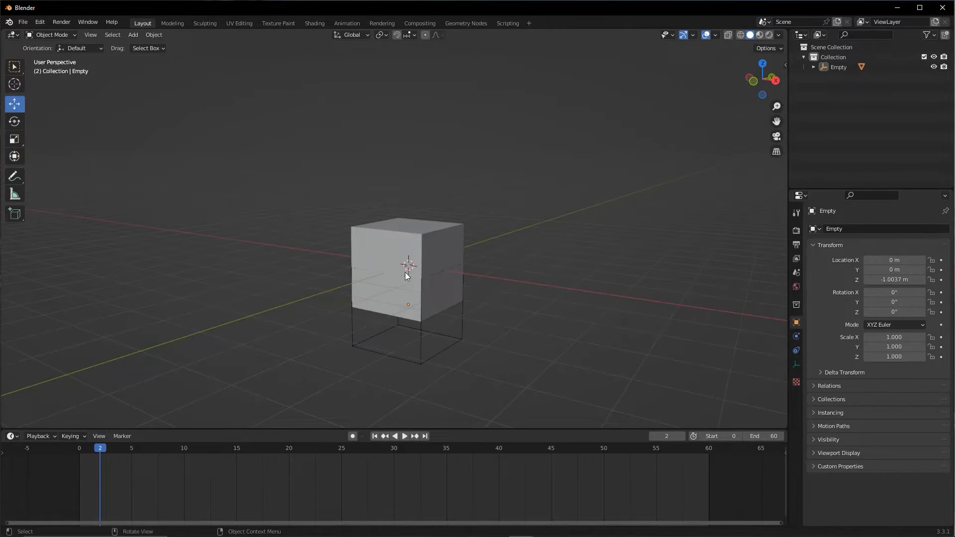
{"action": "left_click_drag", "start_coordinate": [105, 468], "coordinate": [79, 465]}
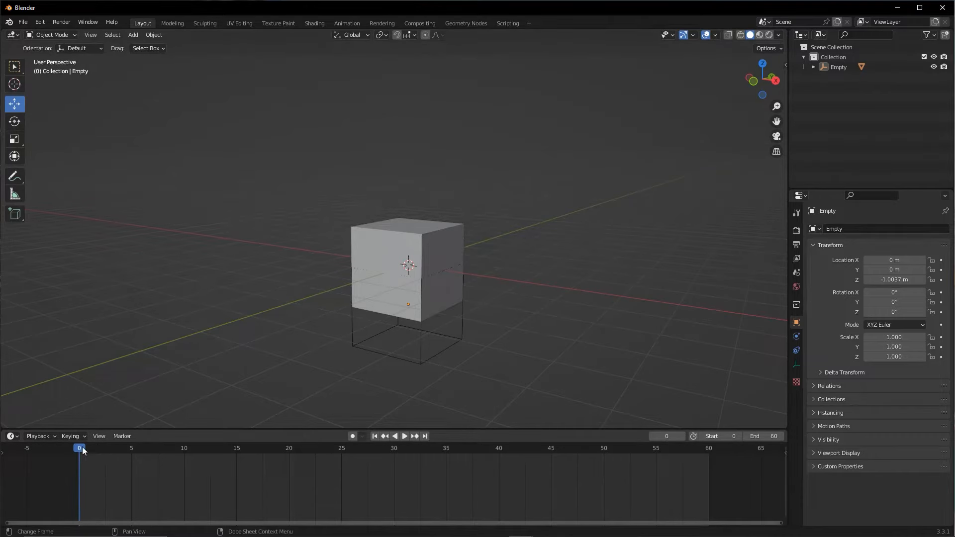
{"action": "left_click", "coordinate": [428, 371]}
{"action": "mouse_move", "coordinate": [323, 498]}
{"action": "left_mouse_down"}
{"action": "mouse_move", "coordinate": [417, 356]}
{"action": "mouse_move", "coordinate": [693, 272]}
{"action": "mouse_move", "coordinate": [799, 329]}
{"action": "left_mouse_up"}
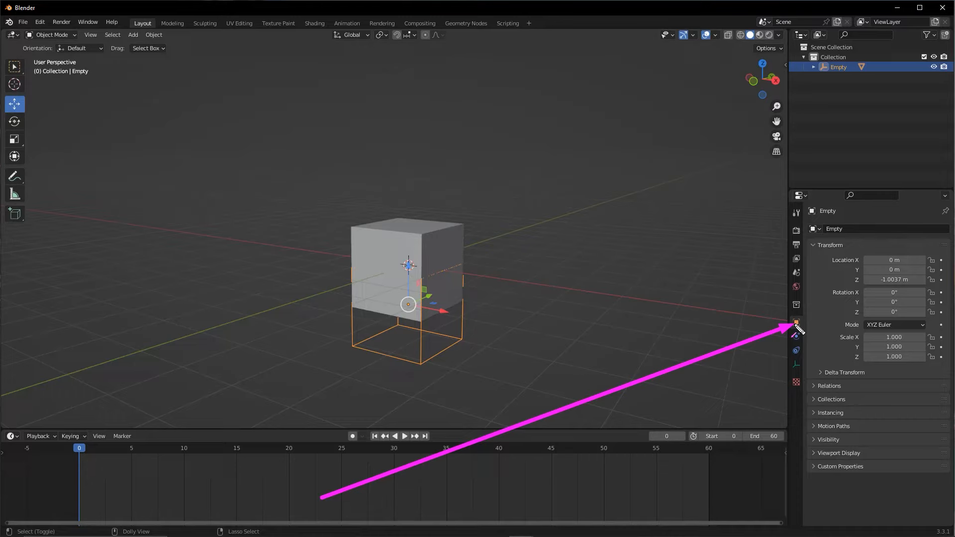
{"action": "mouse_move", "coordinate": [692, 450]}
{"action": "left_mouse_down"}
{"action": "mouse_move", "coordinate": [837, 250]}
{"action": "mouse_move", "coordinate": [852, 273]}
{"action": "mouse_move", "coordinate": [891, 276]}
{"action": "mouse_move", "coordinate": [877, 288]}
{"action": "mouse_move", "coordinate": [852, 262]}
{"action": "mouse_move", "coordinate": [855, 276]}
{"action": "mouse_move", "coordinate": [911, 282]}
{"action": "mouse_move", "coordinate": [842, 281]}
{"action": "mouse_move", "coordinate": [953, 281]}
{"action": "left_mouse_up"}
{"action": "key", "text": "Escape"}
{"action": "key", "text": "ctrl+z"}
{"action": "left_click_drag", "start_coordinate": [205, 284], "coordinate": [91, 475]}
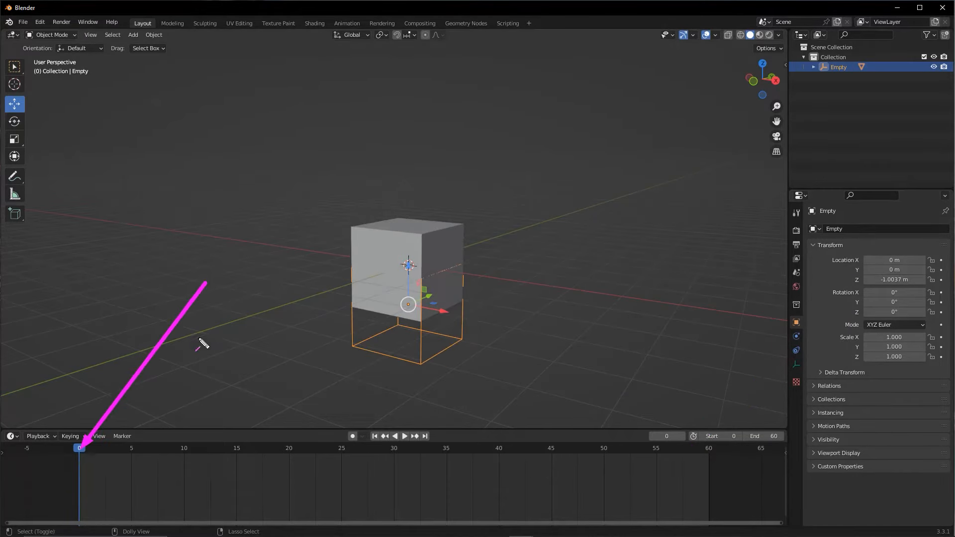
Step: Insert a keyframe on the empty's Z location at frame 0
{"action": "mouse_move", "coordinate": [256, 341]}
{"action": "left_mouse_down"}
{"action": "mouse_move", "coordinate": [905, 230]}
{"action": "mouse_move", "coordinate": [942, 281]}
{"action": "left_mouse_up"}
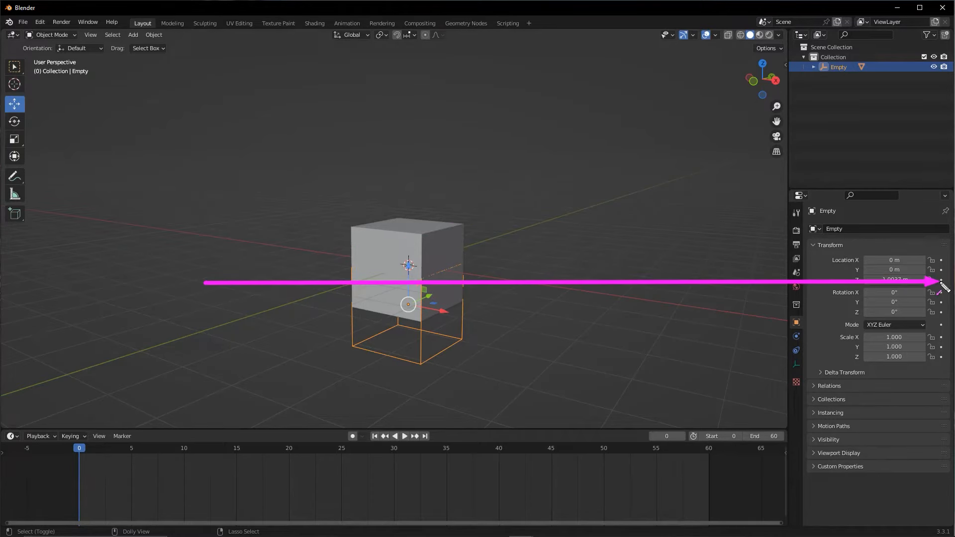
{"action": "left_click", "coordinate": [941, 280]}
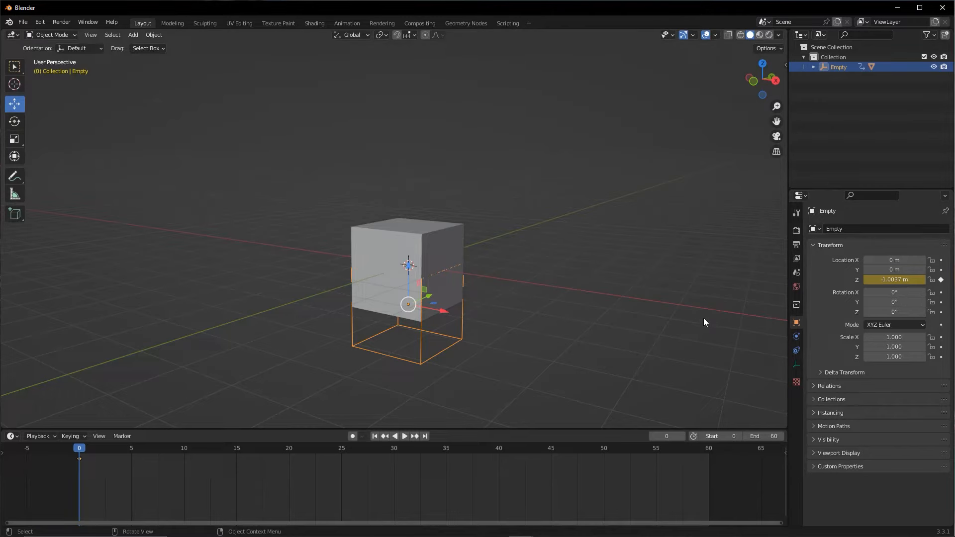
{"action": "key", "text": "ctrl+2"}
{"action": "left_click_drag", "start_coordinate": [809, 101], "coordinate": [944, 284]}
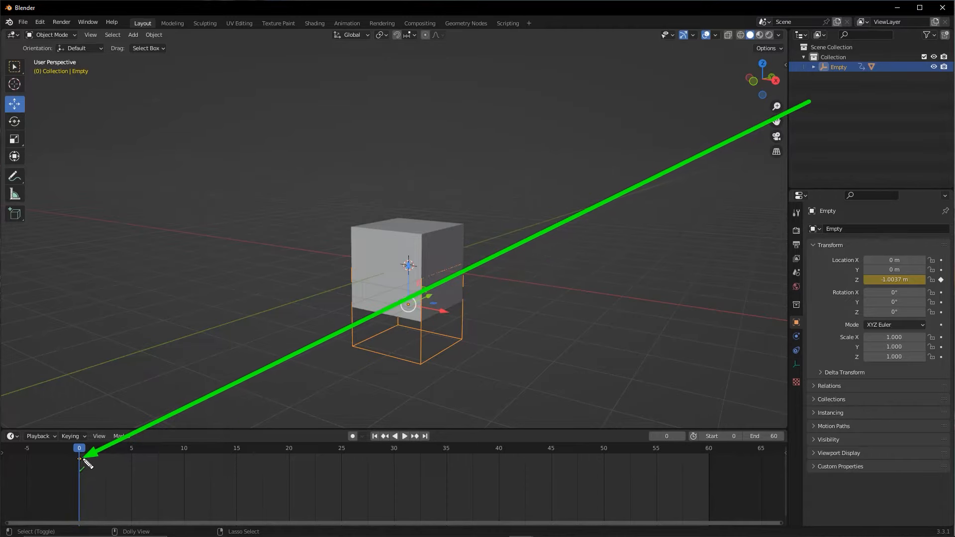
Step: Shift the Z location keyframe from frame 0 to frame 10 and place the playhead on it
{"action": "left_click", "coordinate": [98, 450]}
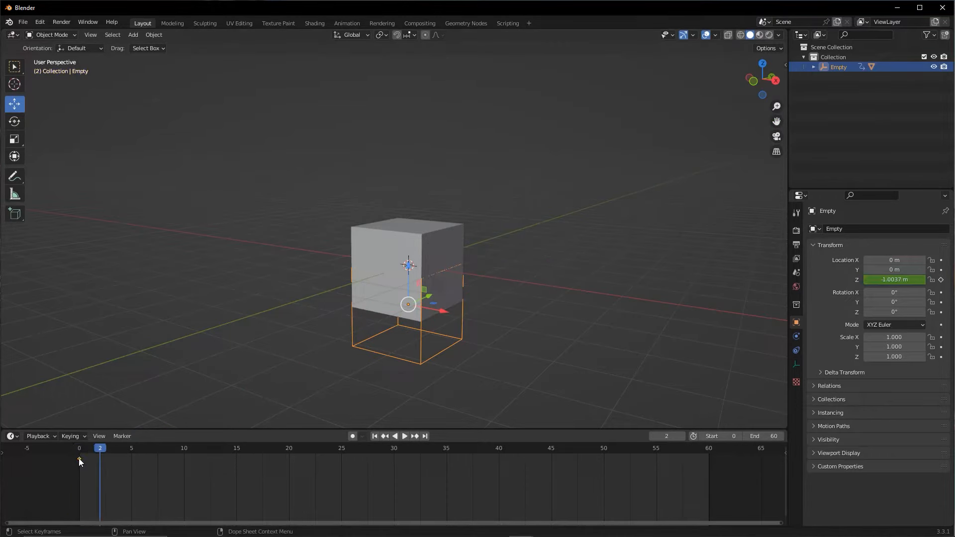
{"action": "left_click_drag", "start_coordinate": [78, 458], "coordinate": [184, 463]}
{"action": "left_click_drag", "start_coordinate": [100, 449], "coordinate": [184, 455]}
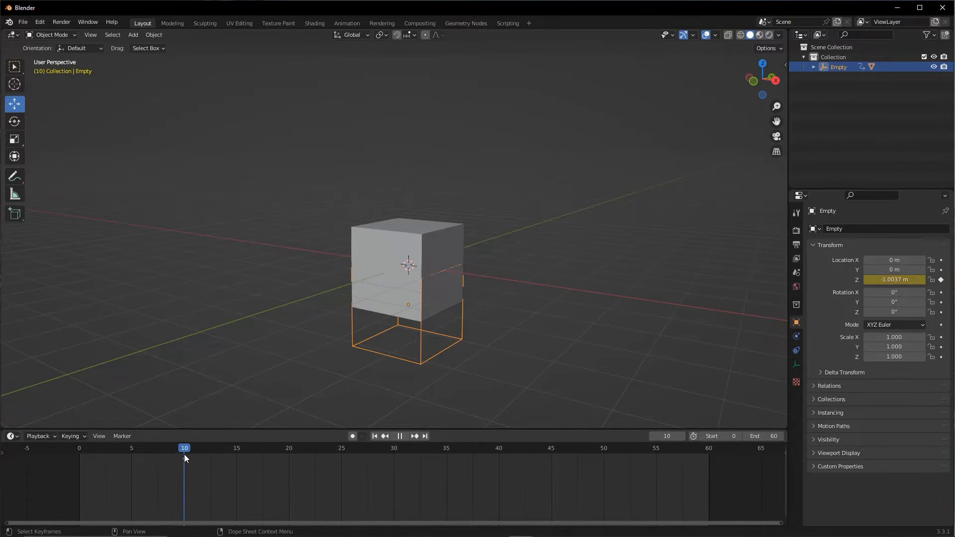
Step: Insert a Z location keyframe for the empty at frame 25
{"action": "key", "text": "space"}
{"action": "key", "text": "space"}
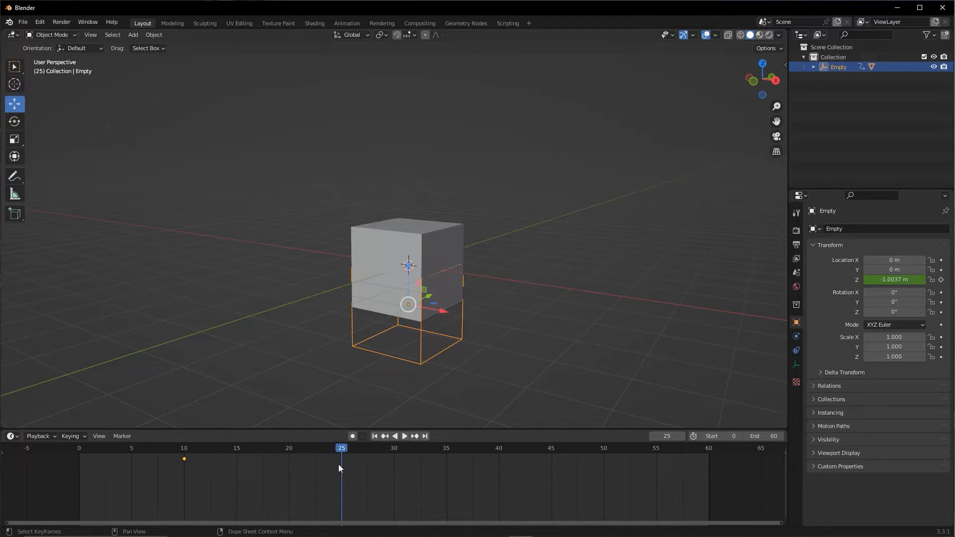
{"action": "left_click", "coordinate": [942, 282]}
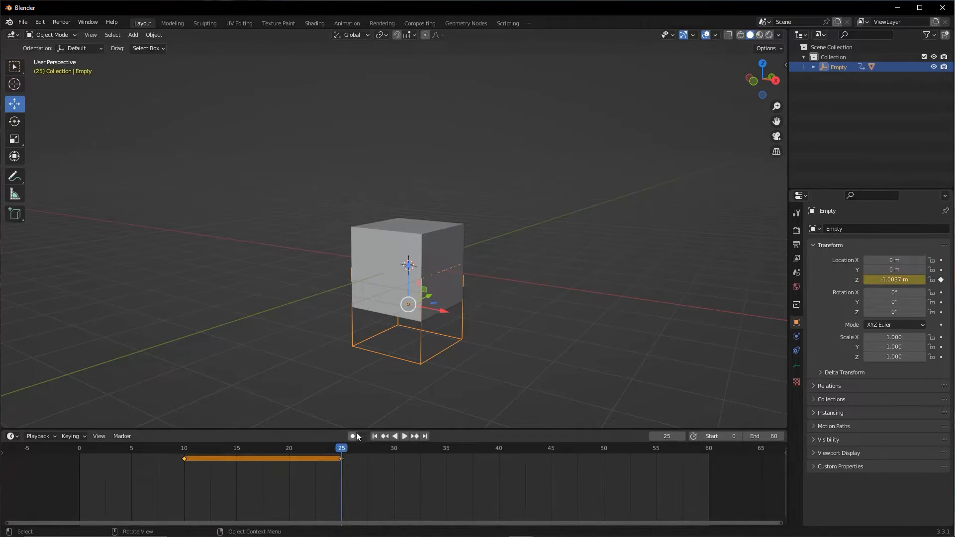
Step: Insert a Z location keyframe for the empty at frame 40
{"action": "key", "text": "space"}
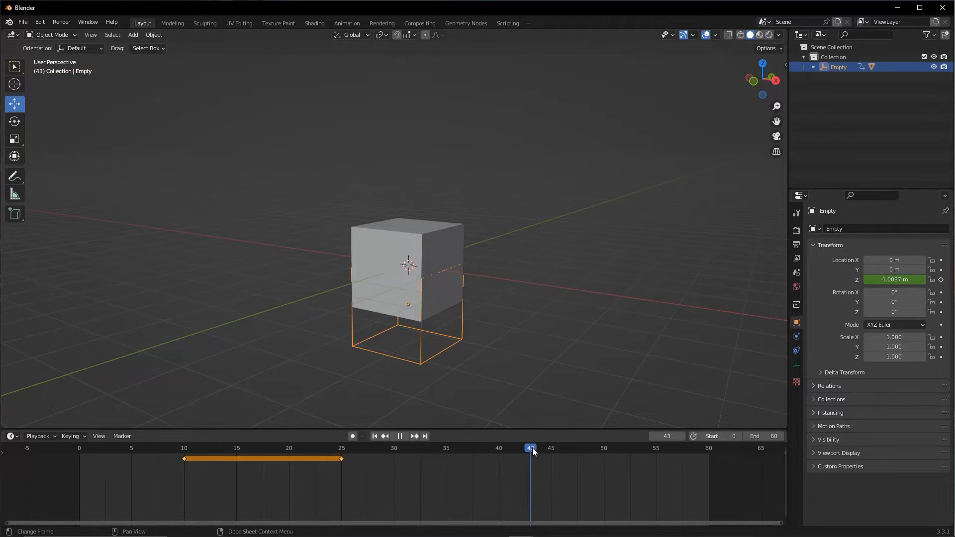
{"action": "left_click", "coordinate": [497, 447]}
{"action": "key", "text": "space"}
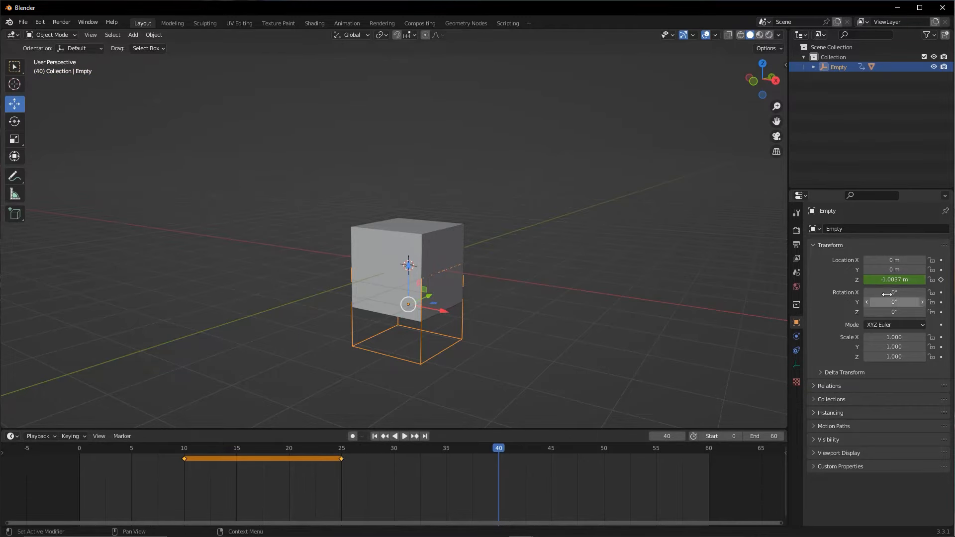
{"action": "left_click", "coordinate": [941, 280]}
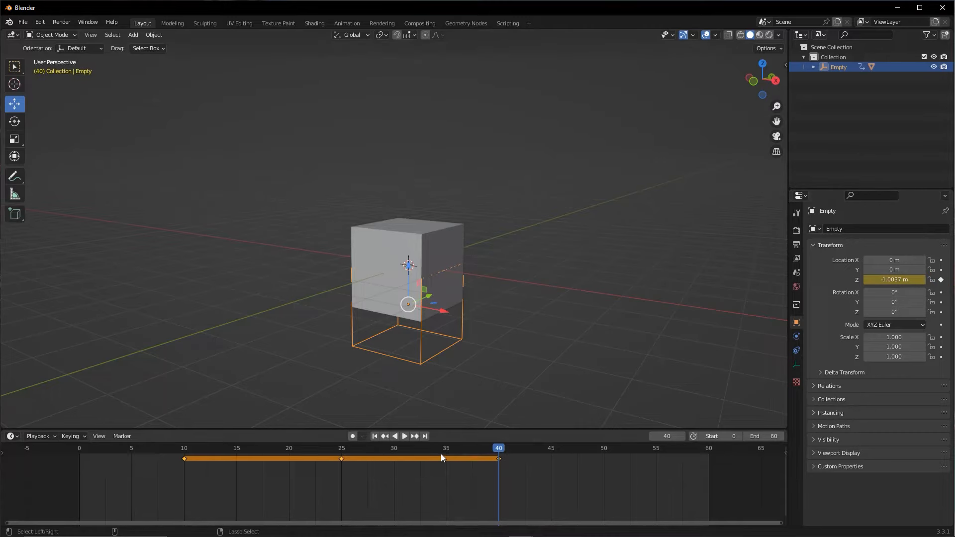
Step: Play the animation starting from frame 8 to review the keyframed empty, stopping the playback at the end
{"action": "left_click", "coordinate": [161, 445]}
{"action": "key", "text": "space"}
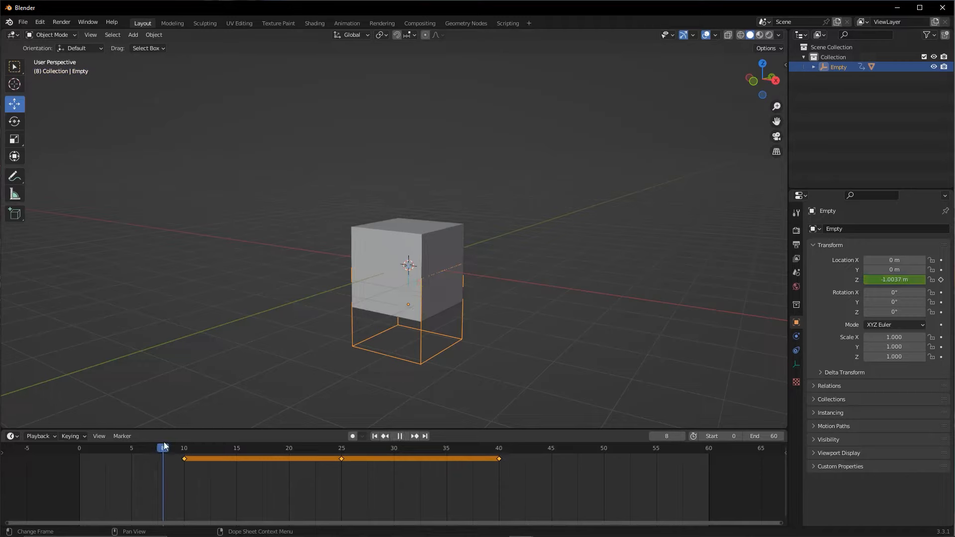
{"action": "key", "text": "space"}
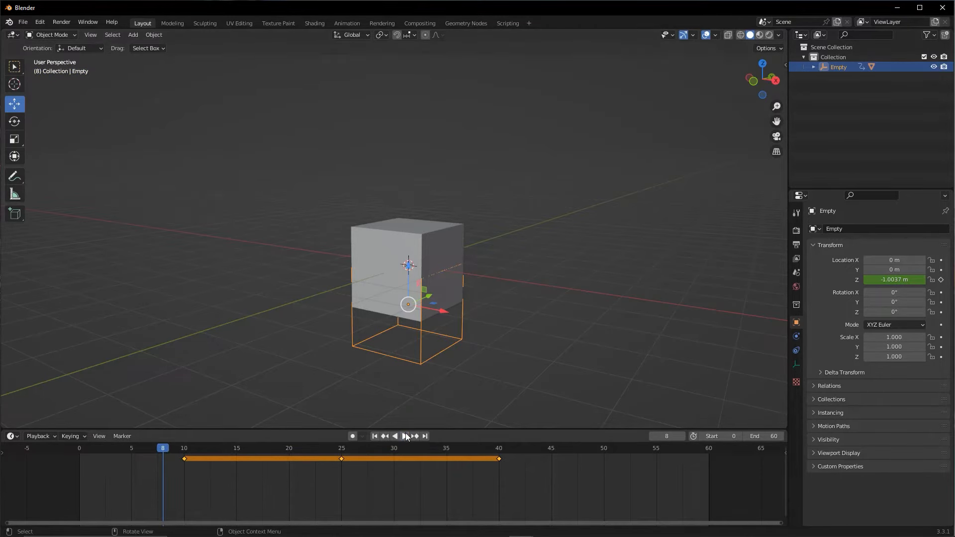
{"action": "left_click", "coordinate": [406, 436]}
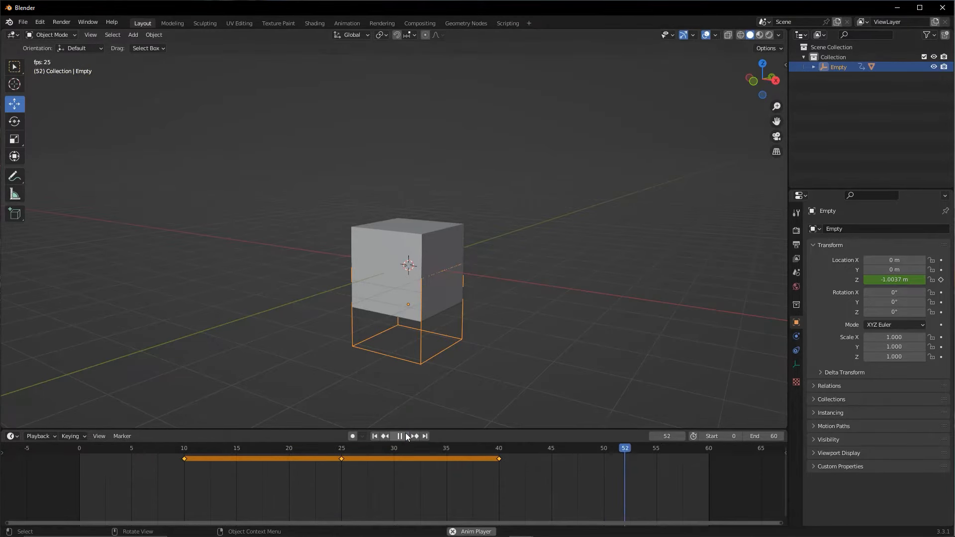
{"action": "left_click", "coordinate": [405, 437]}
Step: Try moving the empty up along Z at frame 25, and undo the move
{"action": "left_click", "coordinate": [290, 450]}
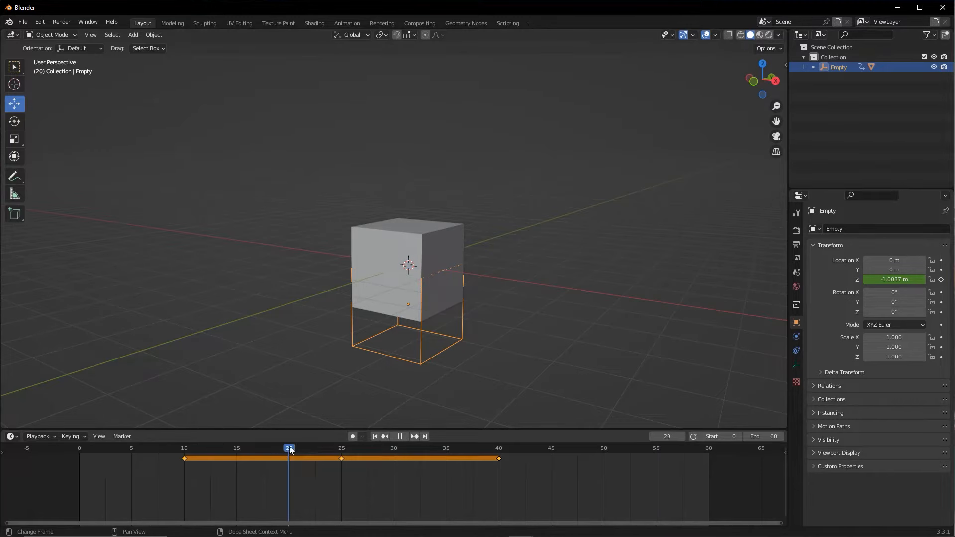
{"action": "left_click_drag", "start_coordinate": [336, 452], "coordinate": [340, 451]}
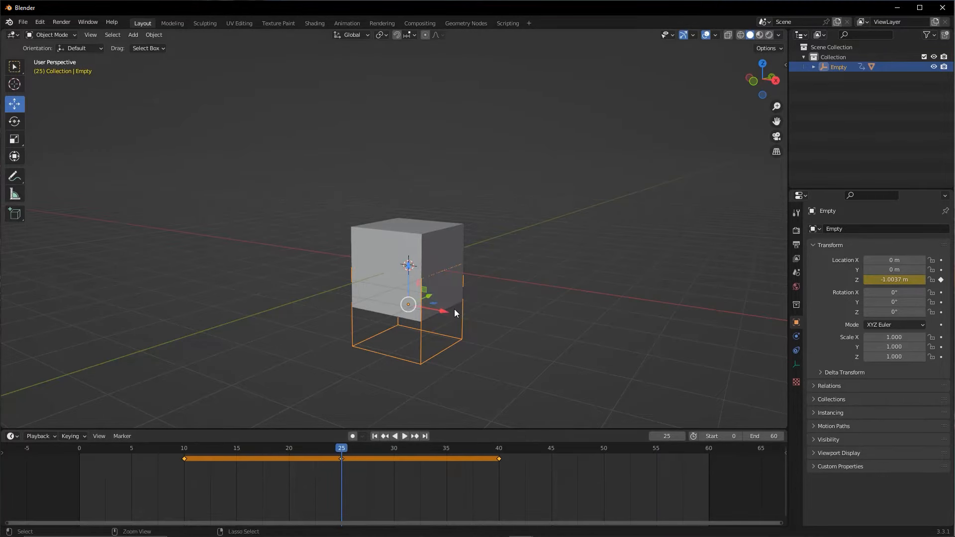
{"action": "middle_click_drag", "start_coordinate": [454, 309], "coordinate": [367, 325]}
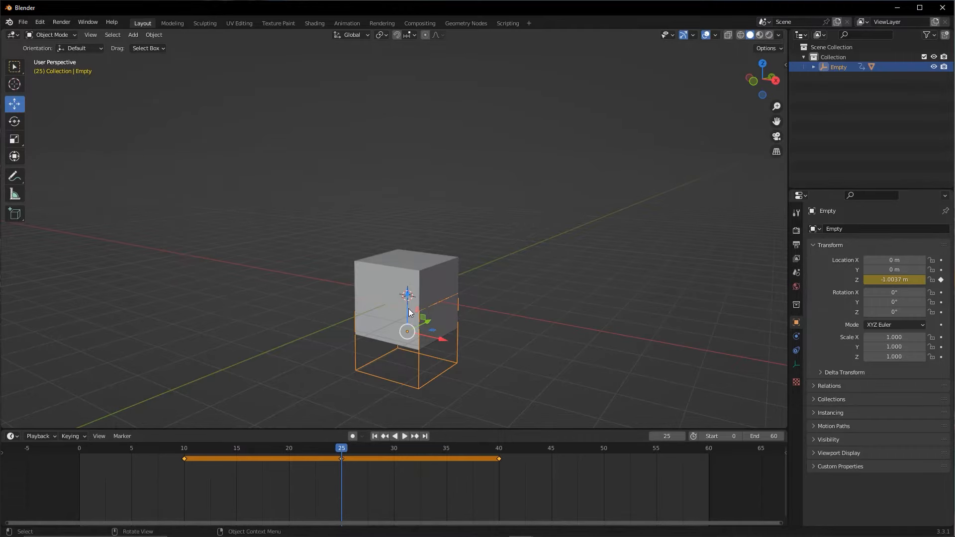
{"action": "left_click_drag", "start_coordinate": [408, 303], "coordinate": [411, 206]}
{"action": "key", "text": "ctrl+z"}
Step: Try changing the empty's Z location to 2.4263 m at frame 25 without keyframing it, and change frames
{"action": "mouse_move", "coordinate": [894, 280]}
{"action": "left_mouse_down"}
{"action": "mouse_move", "coordinate": [953, 280]}
{"action": "mouse_move", "coordinate": [818, 280]}
{"action": "left_mouse_up"}
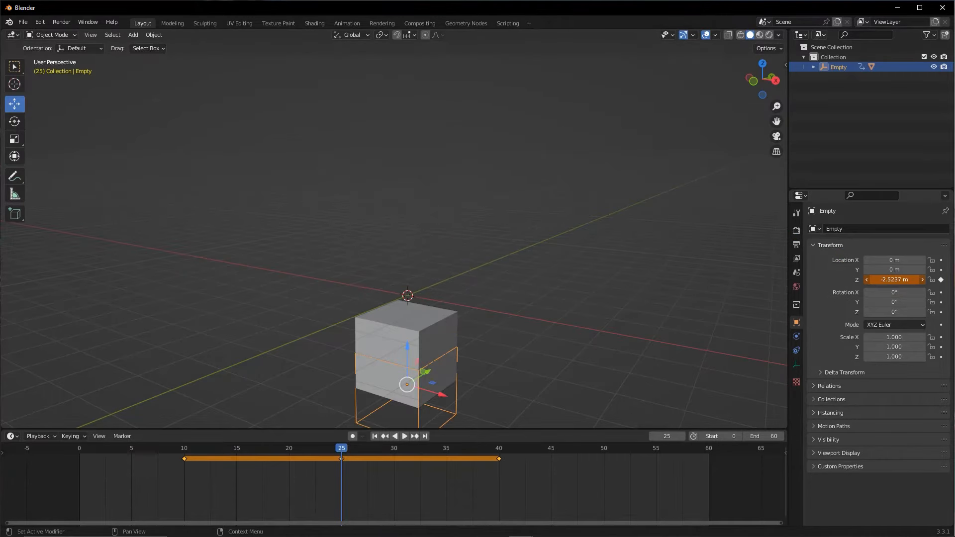
{"action": "left_click_drag", "start_coordinate": [890, 280], "coordinate": [954, 280]}
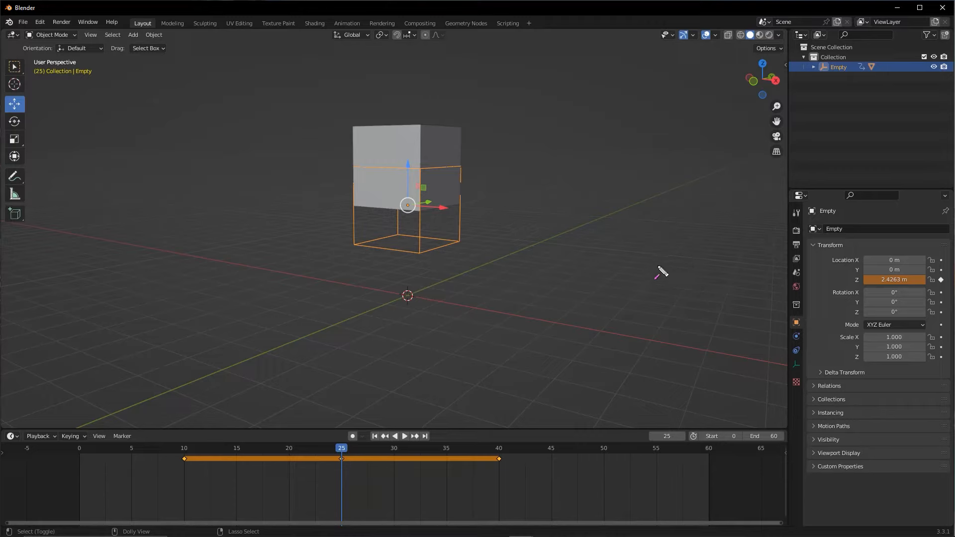
{"action": "key", "text": "space"}
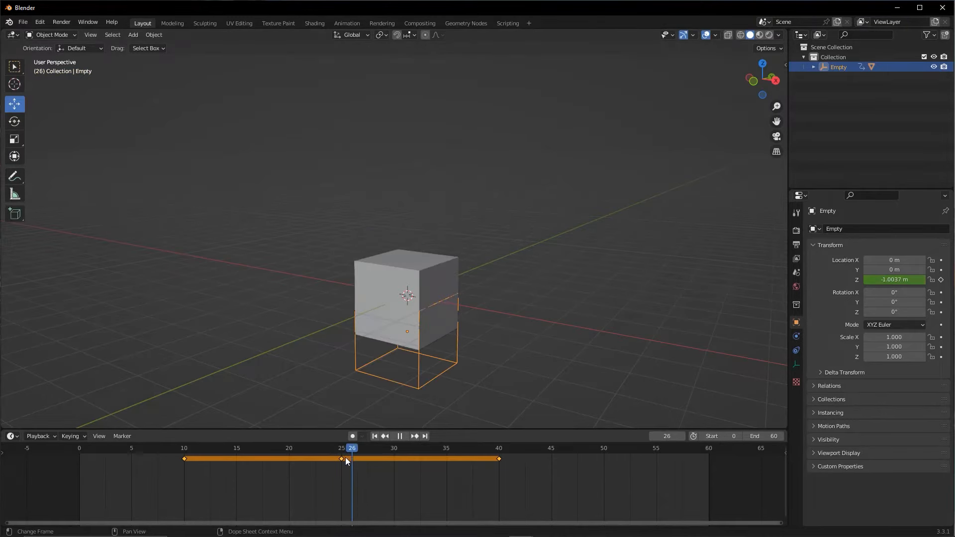
Step: Raise the empty's Z location to about 2.2963 m at frame 25 and update its keyframe
{"action": "left_click_drag", "start_coordinate": [346, 457], "coordinate": [345, 458]}
{"action": "left_click_drag", "start_coordinate": [884, 279], "coordinate": [948, 278]}
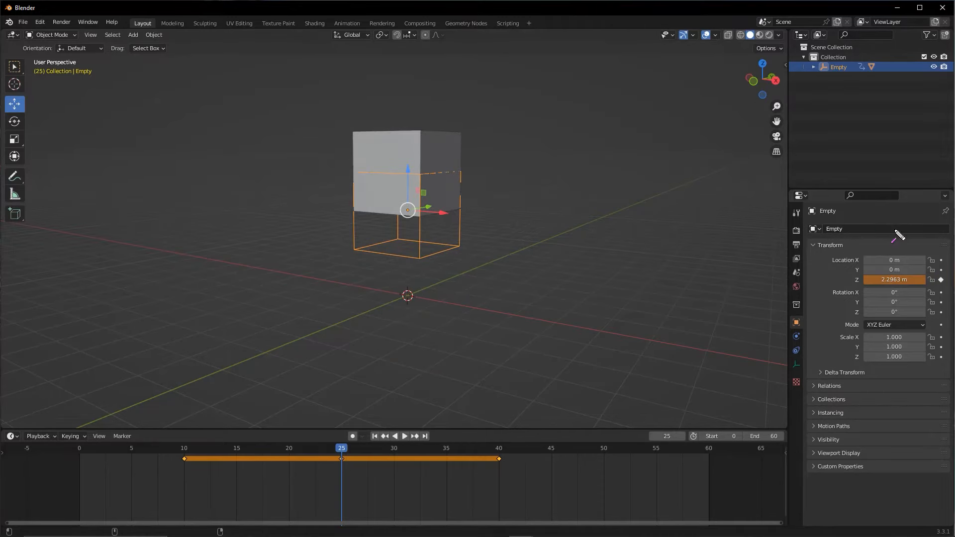
{"action": "left_click", "coordinate": [942, 280]}
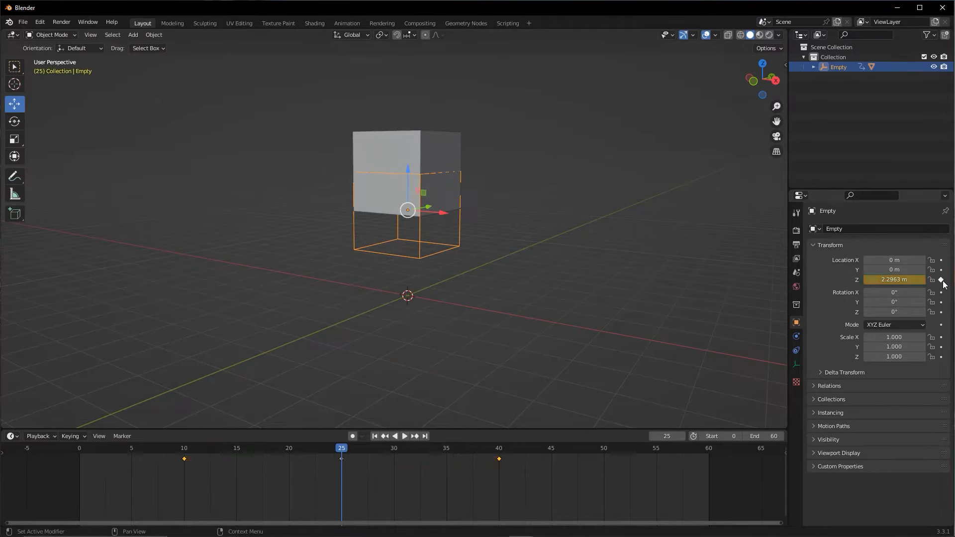
Step: Play the animation from frame 0 and scrub between the keyframes at frames 10 and 25
{"action": "left_click_drag", "start_coordinate": [342, 452], "coordinate": [31, 448]}
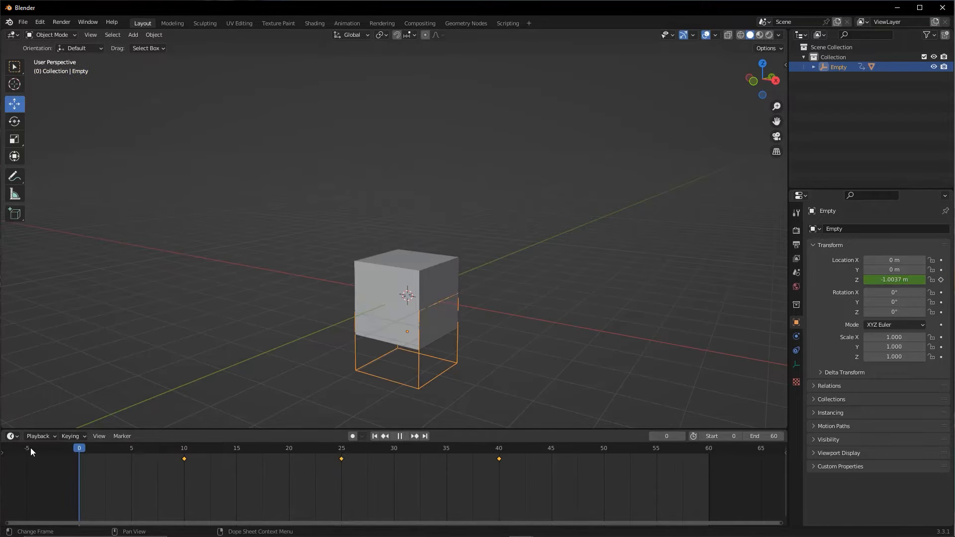
{"action": "key", "text": "space"}
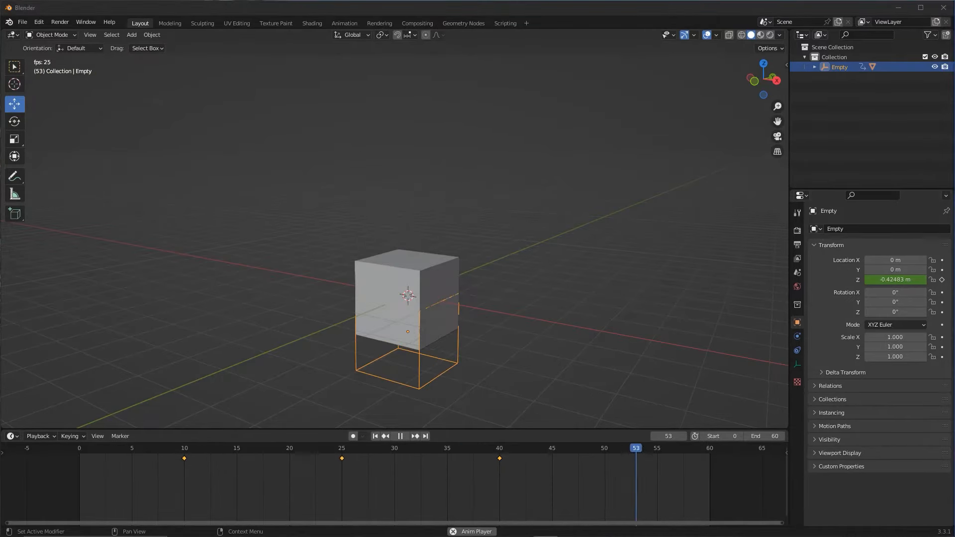
{"action": "left_click_drag", "start_coordinate": [270, 455], "coordinate": [248, 455]}
{"action": "key", "text": "space"}
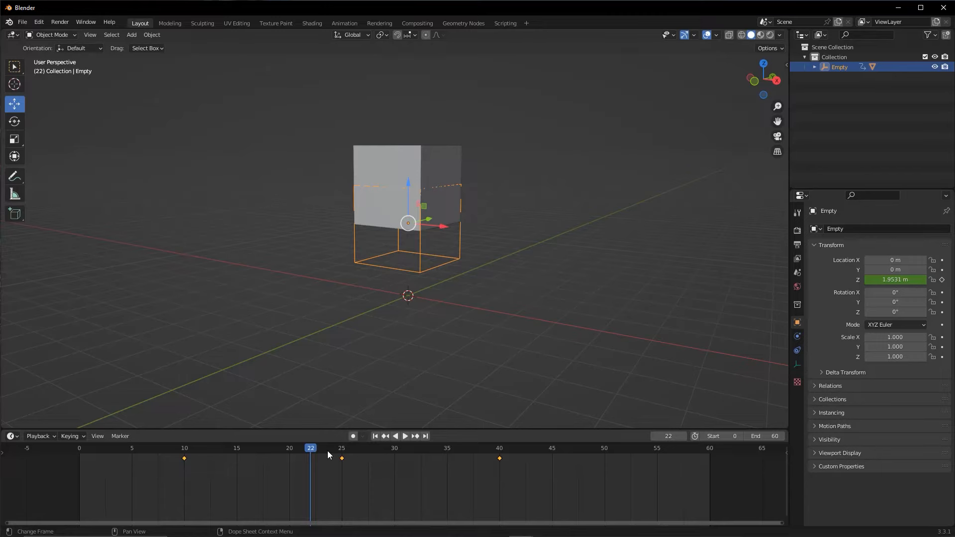
{"action": "left_click", "coordinate": [186, 452]}
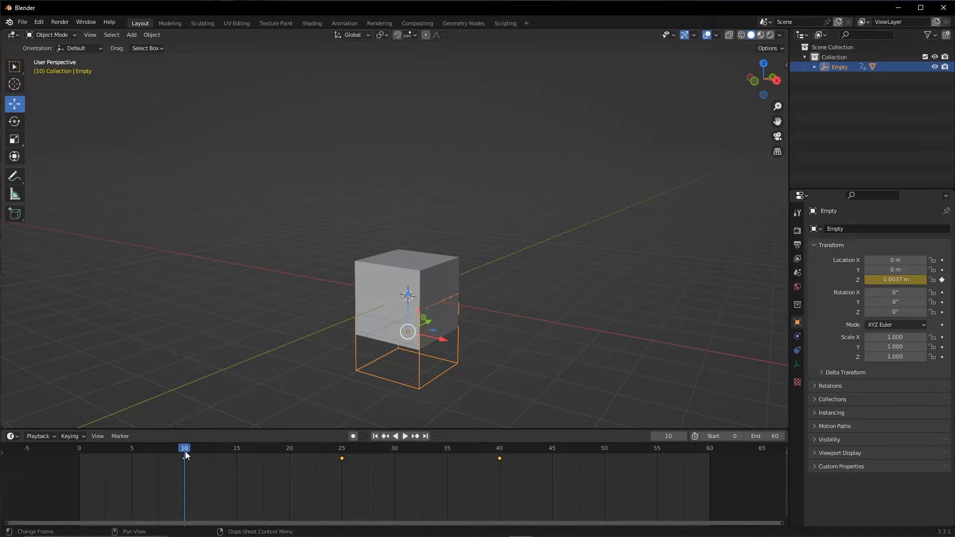
{"action": "left_click_drag", "start_coordinate": [185, 451], "coordinate": [342, 451]}
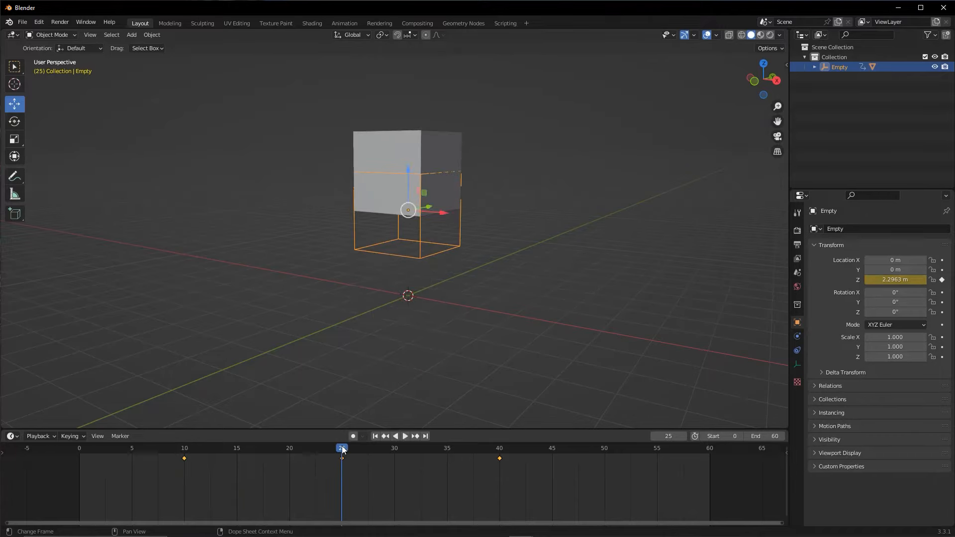
Step: Switch the timeline area to the Graph Editor and enlarge it upward
{"action": "left_click", "coordinate": [12, 437]}
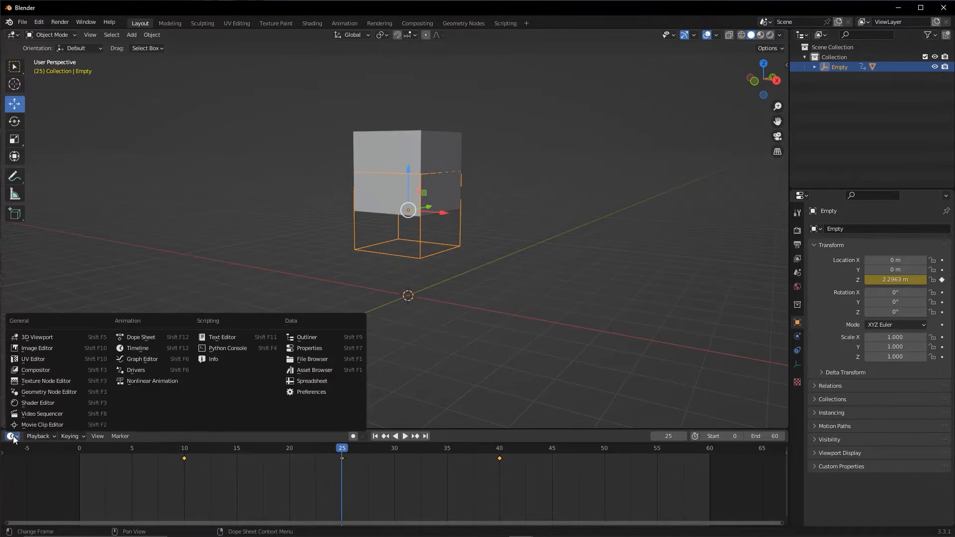
{"action": "left_click", "coordinate": [148, 360]}
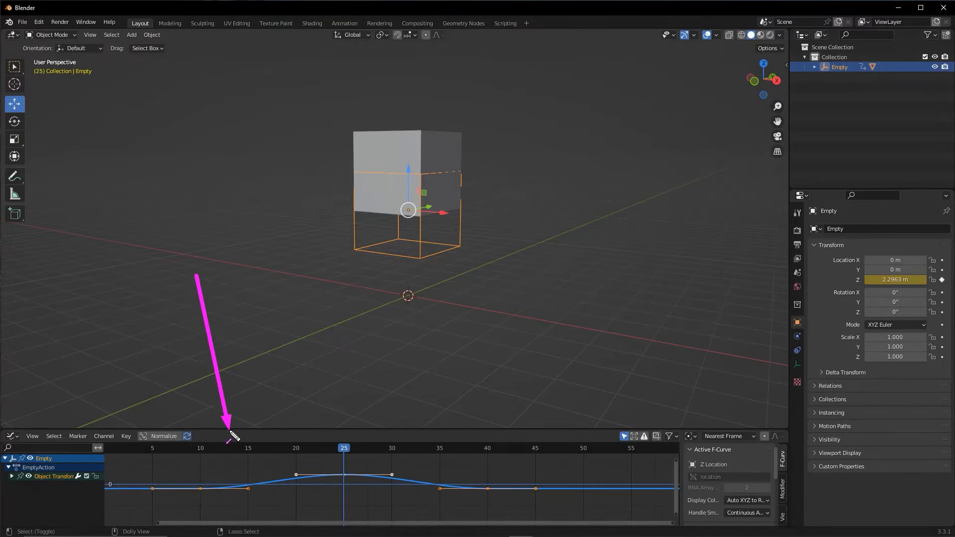
{"action": "left_click_drag", "start_coordinate": [237, 430], "coordinate": [253, 316]}
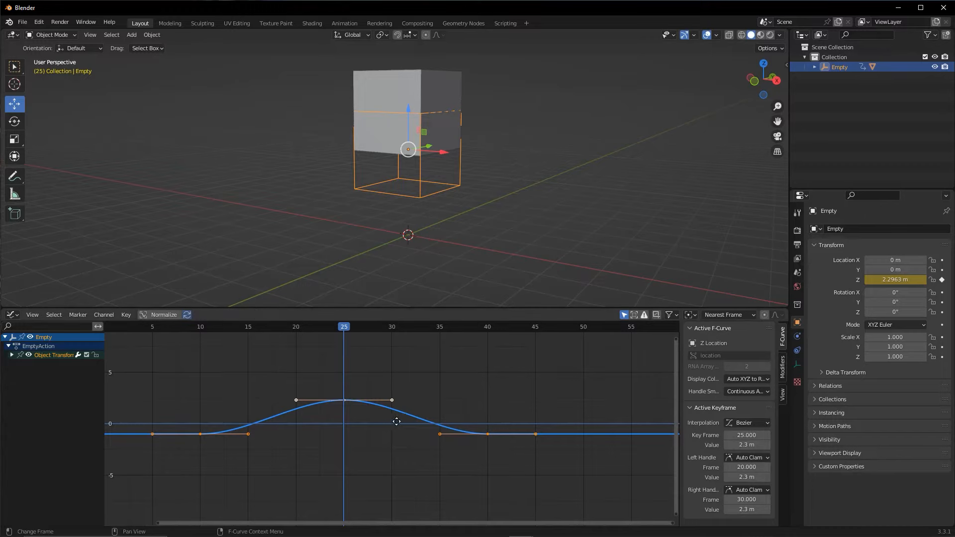
Step: Frame the empty's Z location curve in the Graph Editor and scrub the playhead to frame 42
{"action": "middle_click_drag", "start_coordinate": [379, 425], "coordinate": [413, 422]}
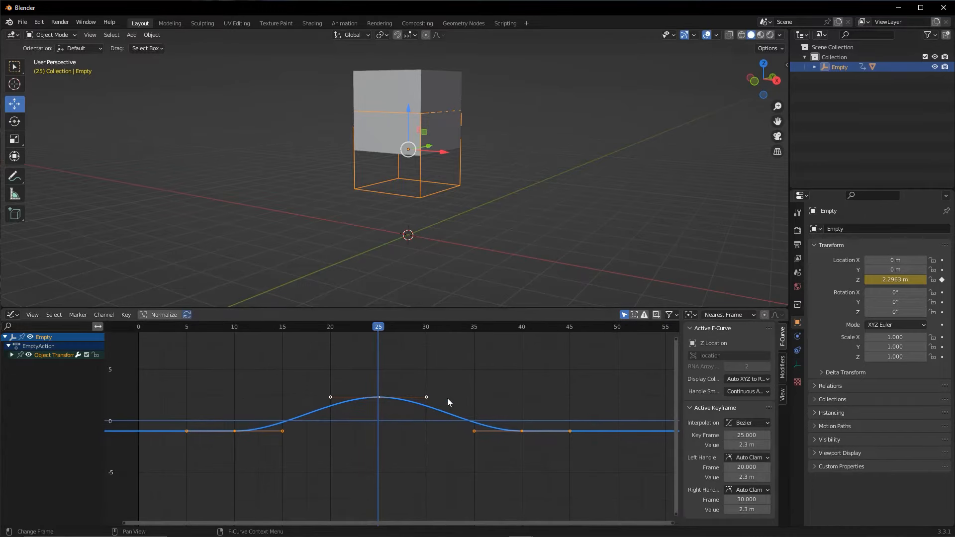
{"action": "key", "text": "Home"}
{"action": "middle_click_drag", "start_coordinate": [418, 387], "coordinate": [413, 400]}
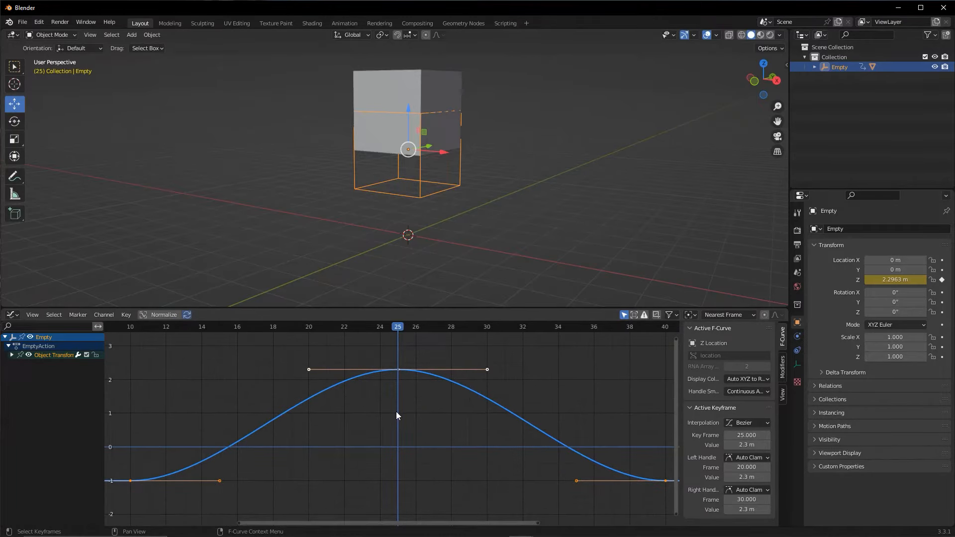
{"action": "middle_click_drag", "start_coordinate": [404, 408], "coordinate": [379, 416], "text": "ctrl"}
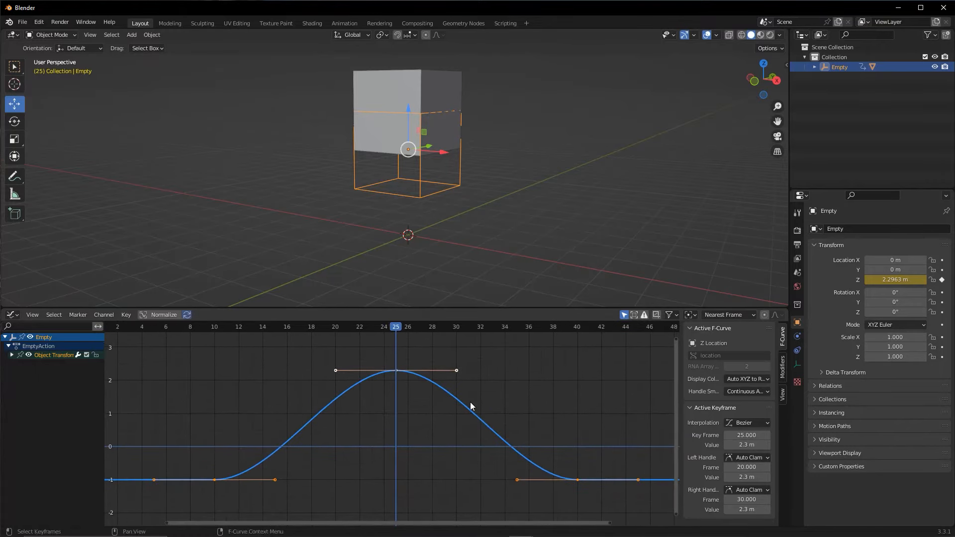
{"action": "left_click_drag", "start_coordinate": [515, 331], "coordinate": [602, 344]}
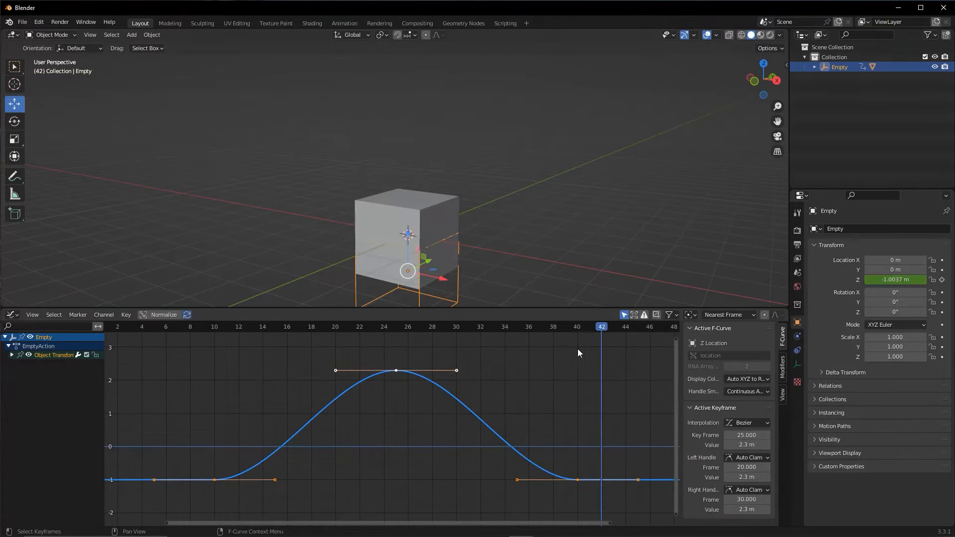
{"action": "key", "text": "ctrl+shift+3"}
{"action": "mouse_move", "coordinate": [578, 521]}
{"action": "left_mouse_down"}
{"action": "mouse_move", "coordinate": [436, 239]}
{"action": "mouse_move", "coordinate": [422, 92]}
{"action": "left_mouse_up"}
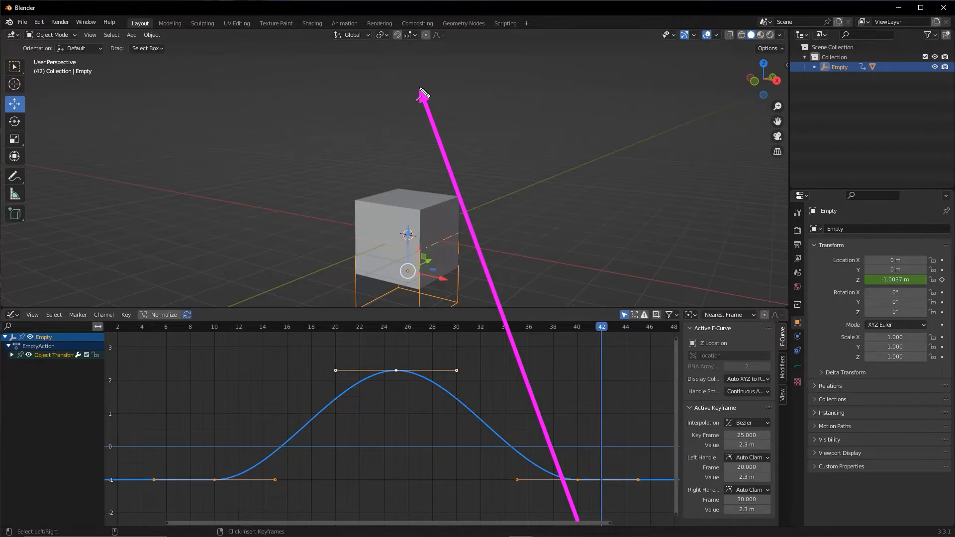
{"action": "mouse_move", "coordinate": [423, 92]}
{"action": "left_mouse_down"}
{"action": "mouse_move", "coordinate": [418, 363]}
{"action": "mouse_move", "coordinate": [395, 371]}
{"action": "left_mouse_up"}
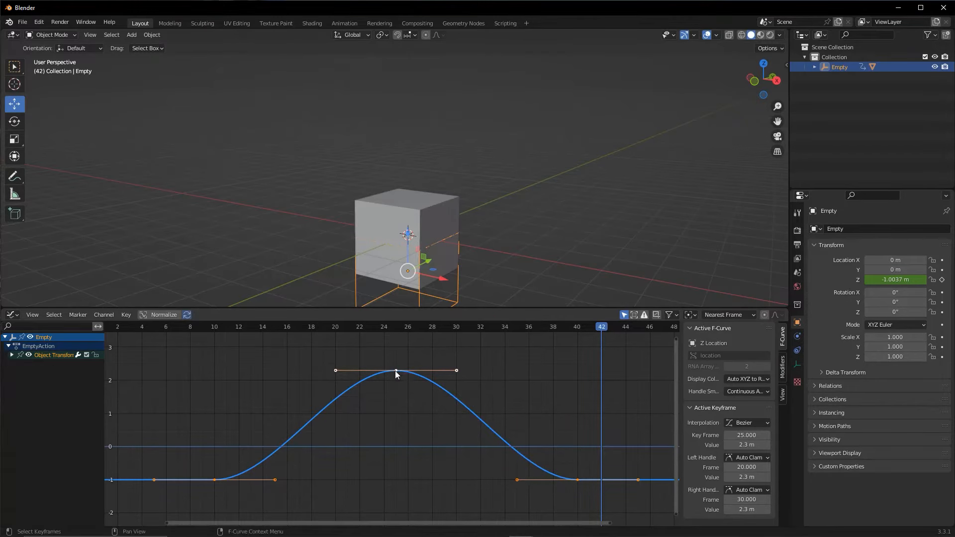
Step: Scale the handles of the frame 25 keyframe outward by about 2.47 and play the animation from frame 6
{"action": "left_click", "coordinate": [396, 370]}
{"action": "key", "text": "s"}
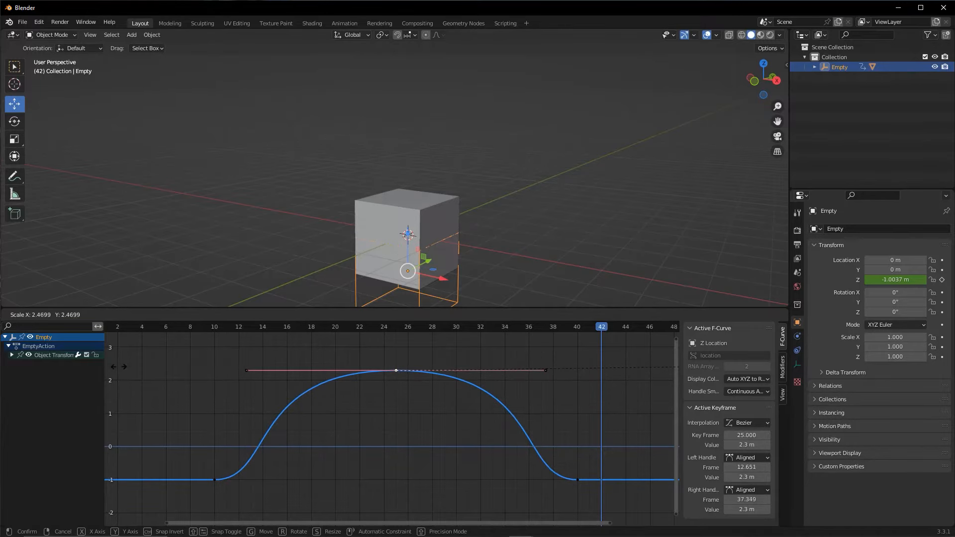
{"action": "left_click", "coordinate": [119, 366]}
{"action": "mouse_move", "coordinate": [166, 326]}
{"action": "left_mouse_down"}
{"action": "mouse_move", "coordinate": [157, 330]}
{"action": "mouse_move", "coordinate": [176, 333]}
{"action": "mouse_move", "coordinate": [166, 334]}
{"action": "left_mouse_up"}
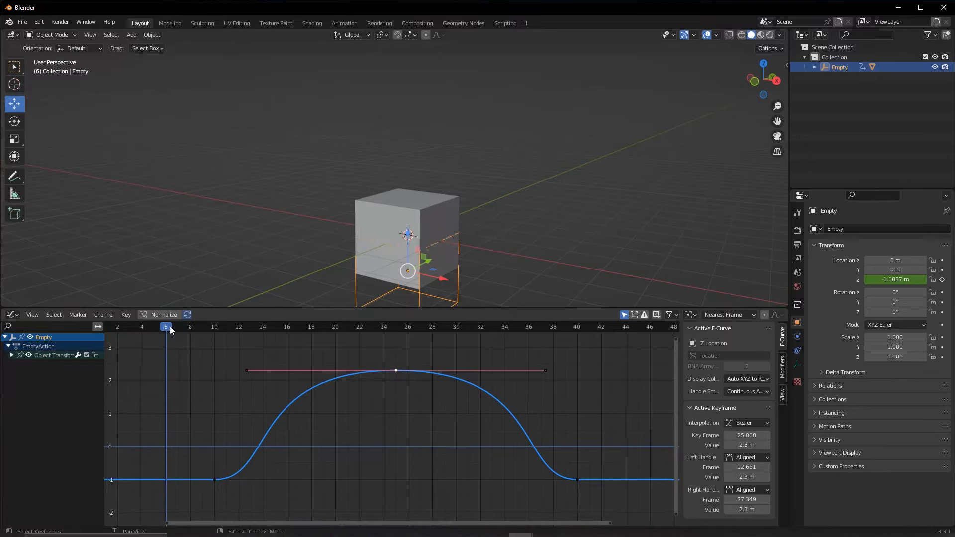
{"action": "key", "text": "space"}
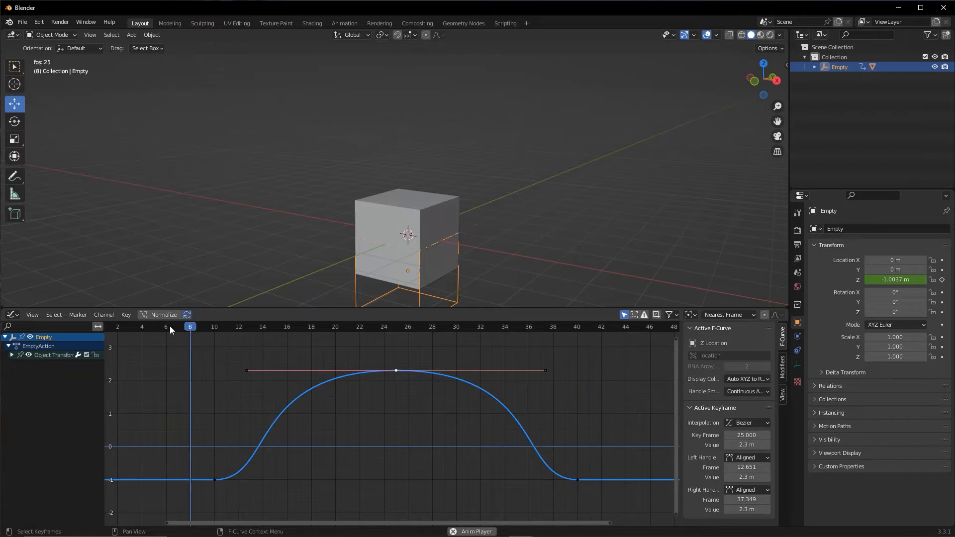
{"action": "key", "text": "space"}
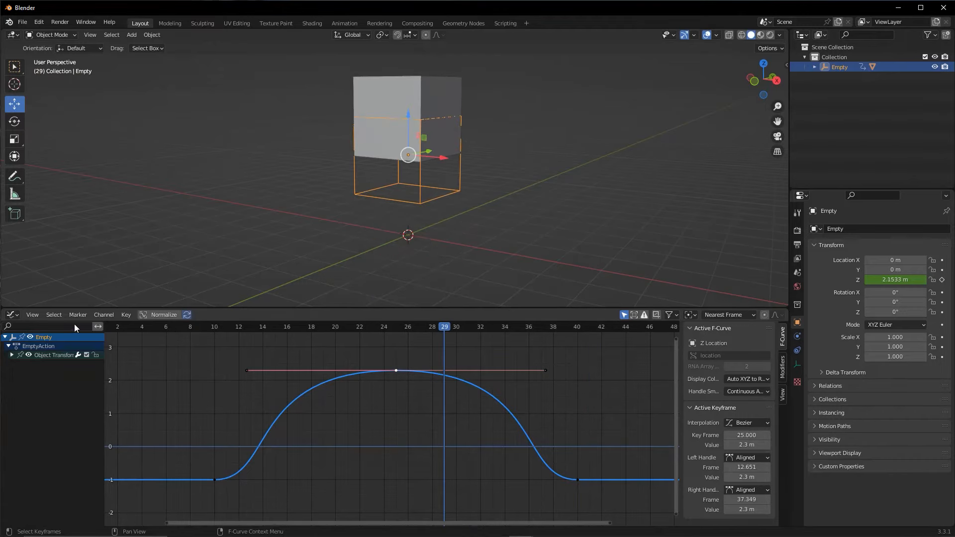
Step: Collapse the handles of the frame 10 keyframe to zero length by scaling them to 0
{"action": "left_click", "coordinate": [216, 480]}
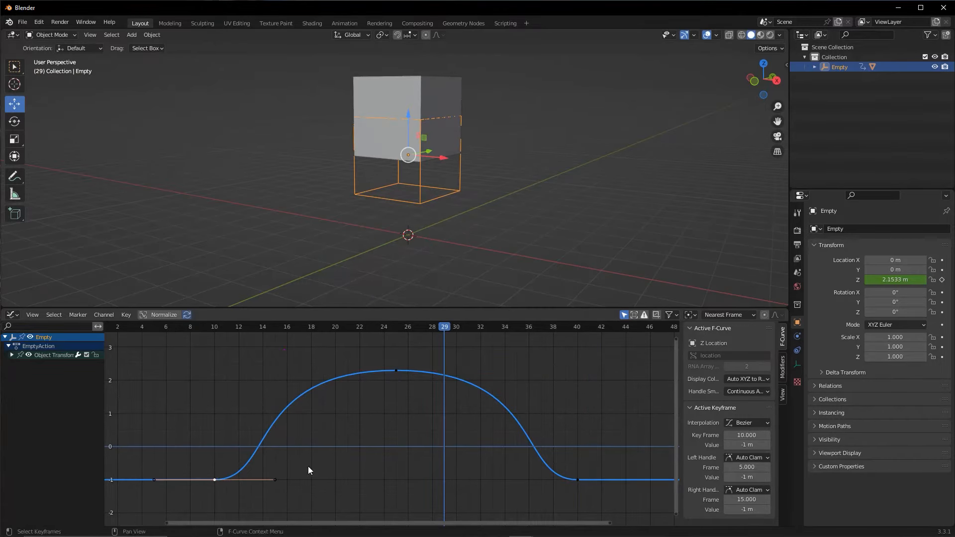
{"action": "key", "text": "s"}
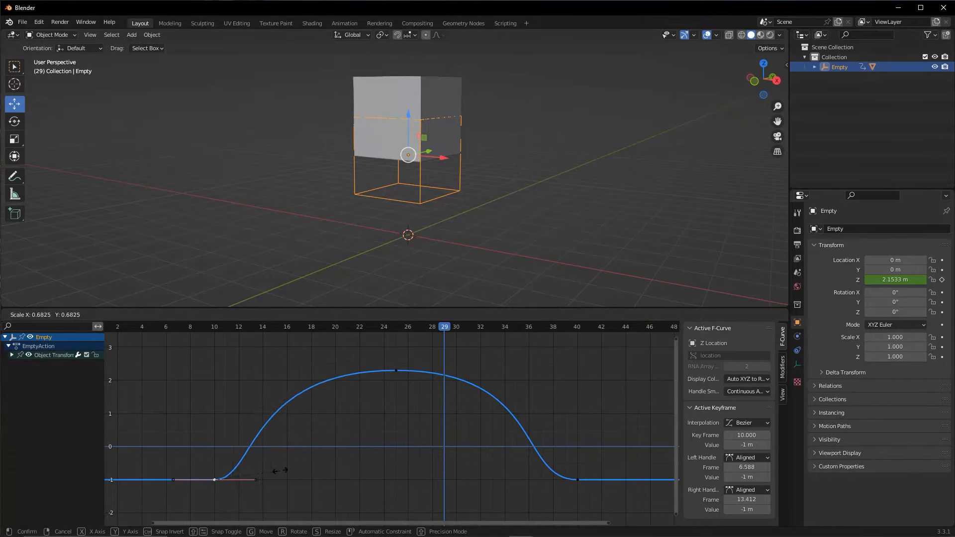
{"action": "left_click", "coordinate": [202, 472]}
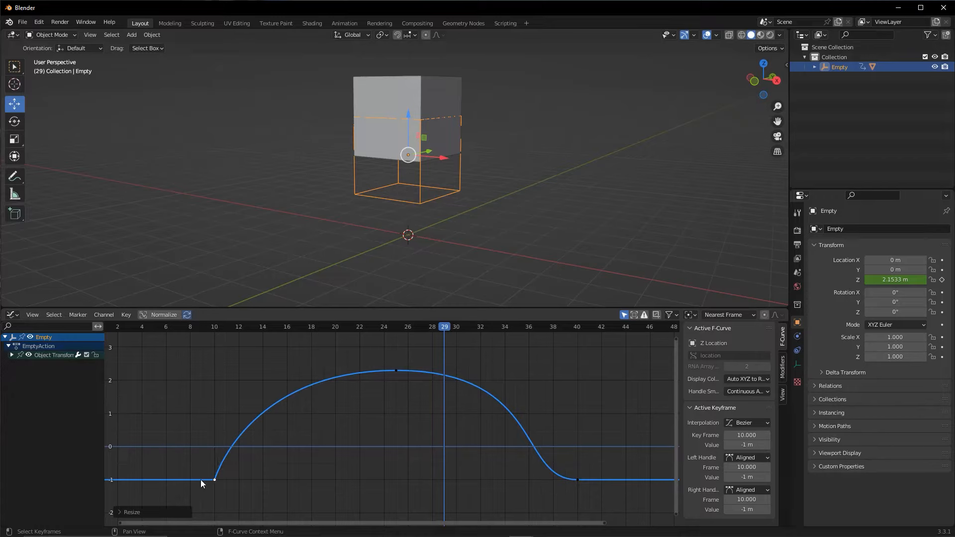
{"action": "key", "text": "ctrl+z"}
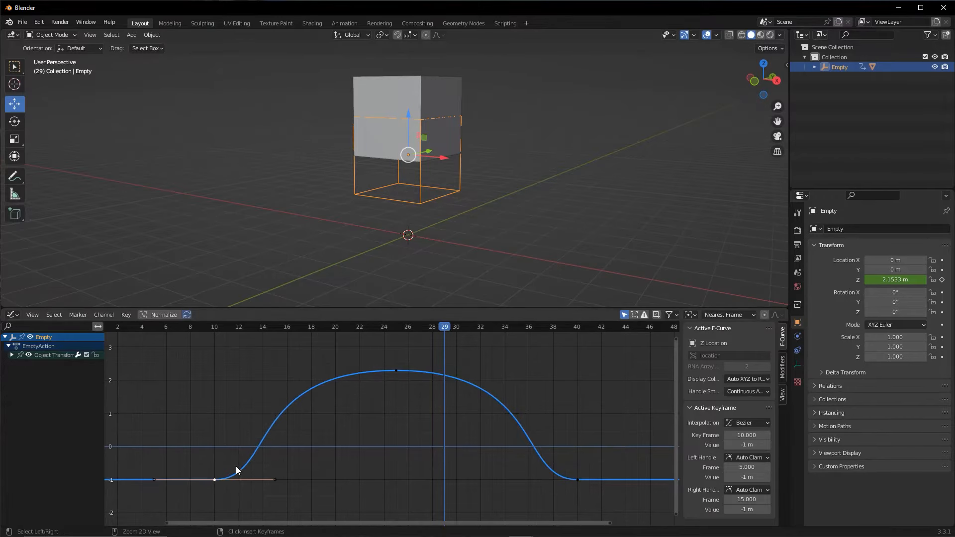
{"action": "key", "text": "s"}
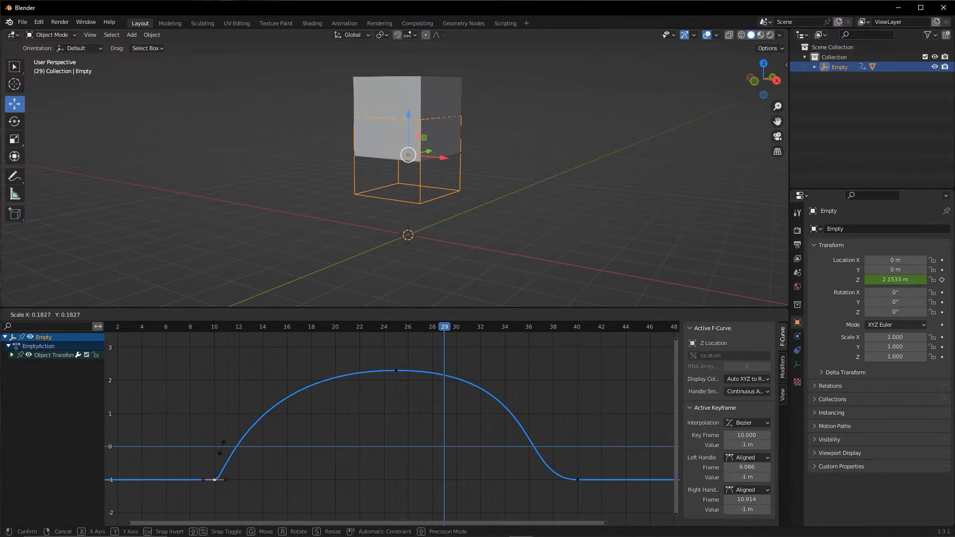
{"action": "key", "text": "0"}
{"action": "left_click", "coordinate": [195, 464]}
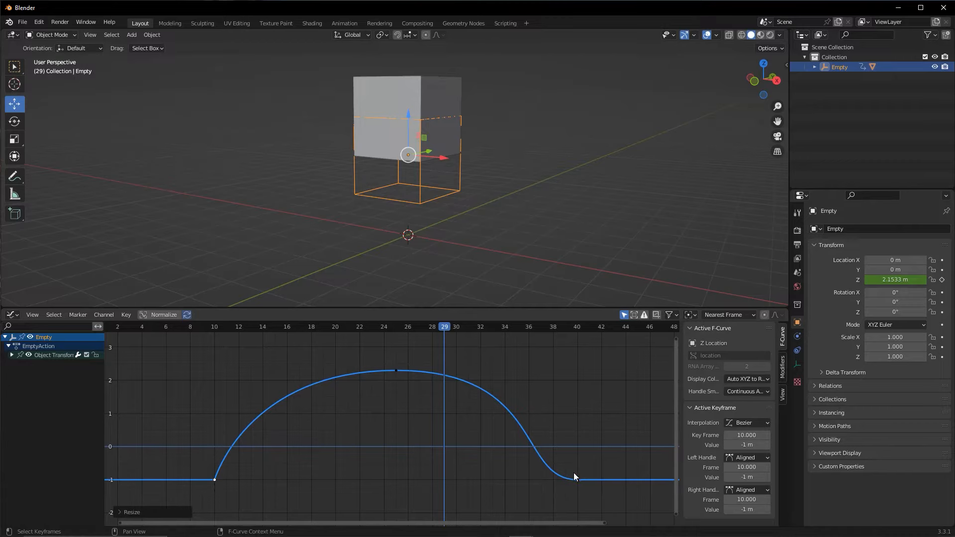
Step: Collapse the handles of the frame 40 keyframe to zero length and play back the jump
{"action": "left_click", "coordinate": [577, 479]}
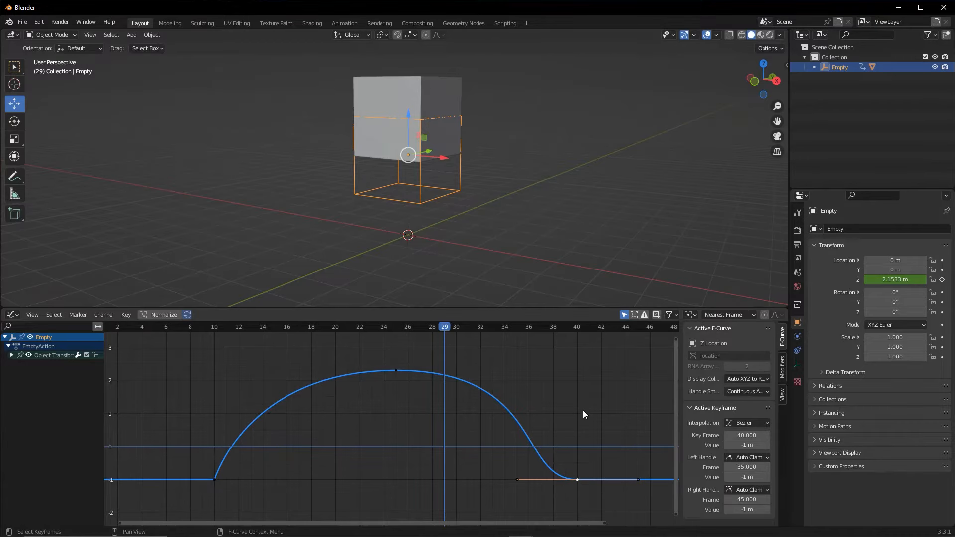
{"action": "key", "text": "s"}
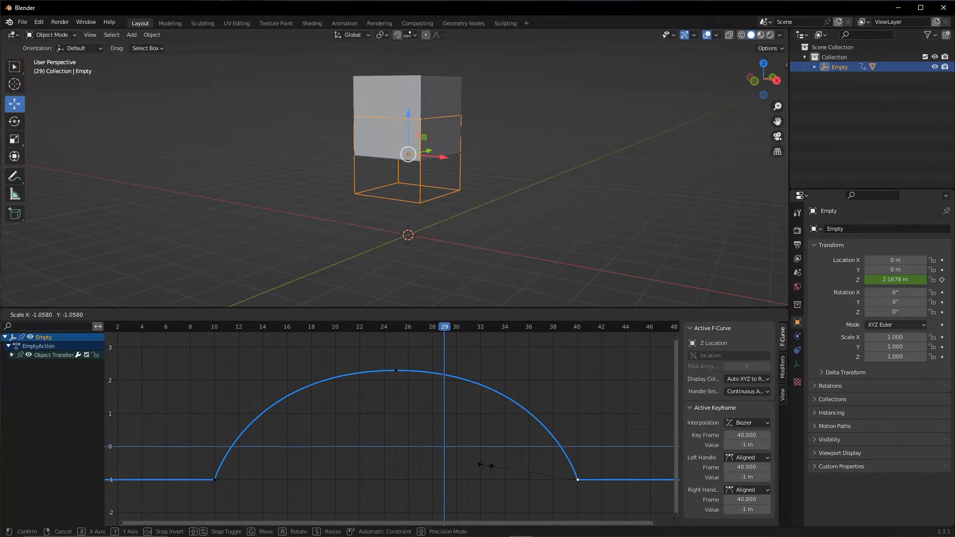
{"action": "left_click", "coordinate": [372, 319]}
{"action": "key", "text": "space"}
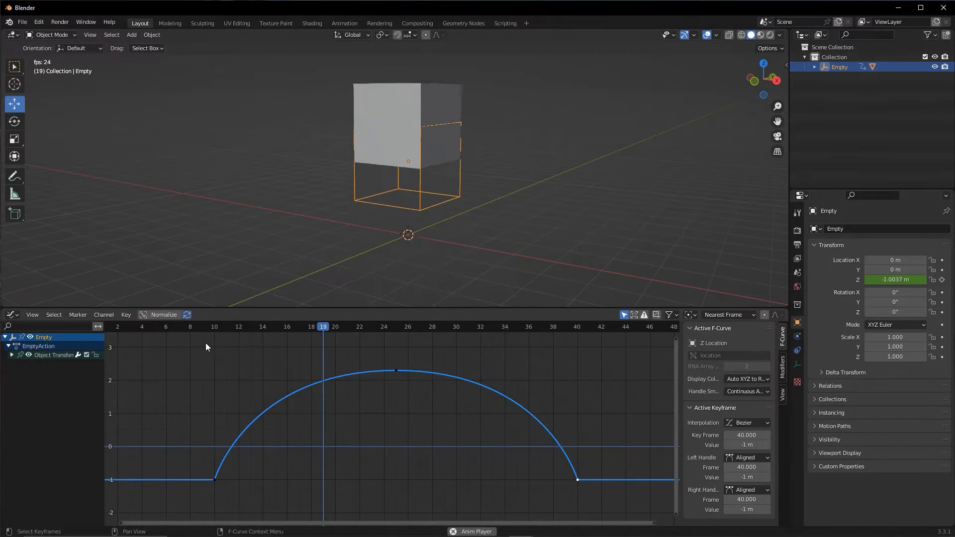
{"action": "key", "text": "space"}
{"action": "left_click", "coordinate": [213, 328]}
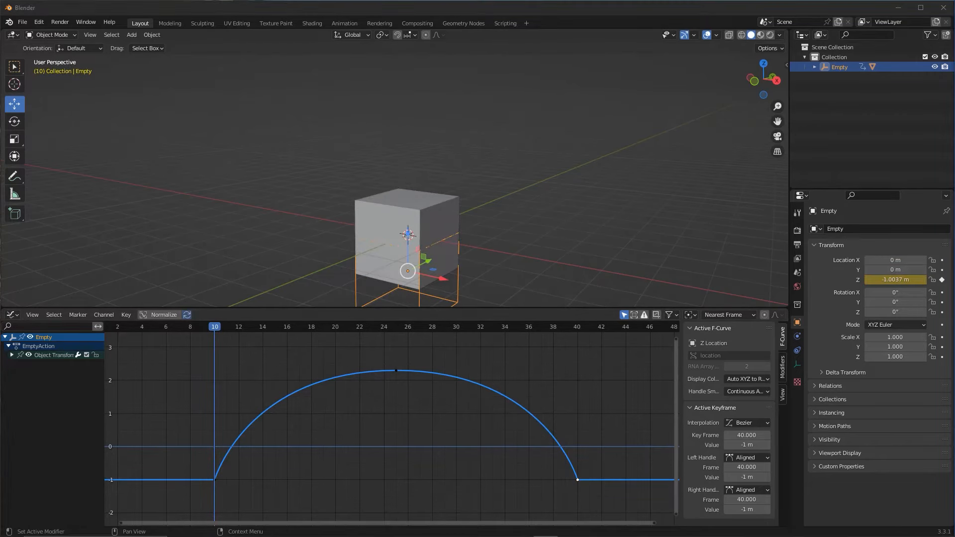
Step: Deselect the curve and switch the Graph Editor area back to the Timeline
{"action": "middle_click_drag", "start_coordinate": [430, 247], "coordinate": [417, 204]}
{"action": "scroll", "coordinate": [415, 244], "scroll_direction": "down", "scroll_amount": 2}
{"action": "left_click", "coordinate": [326, 360]}
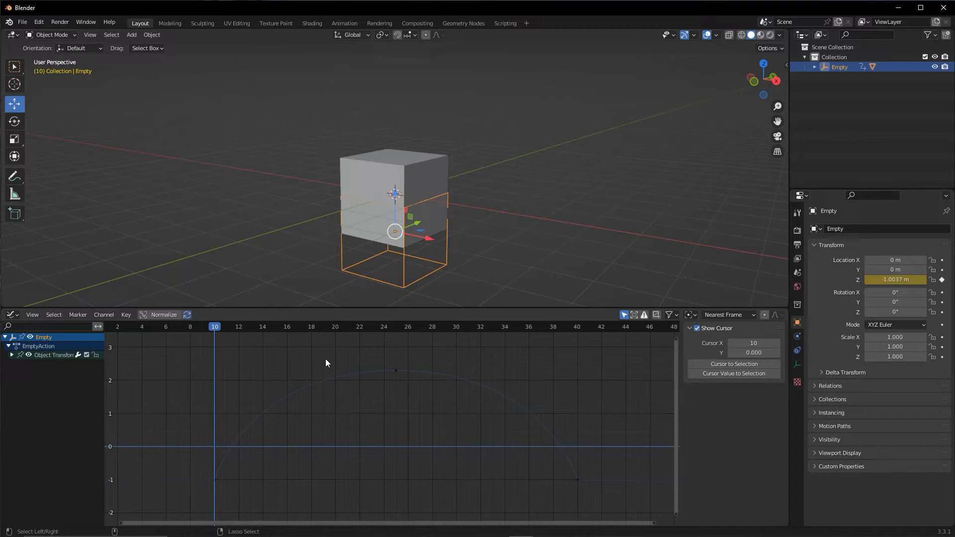
{"action": "left_click", "coordinate": [12, 317]}
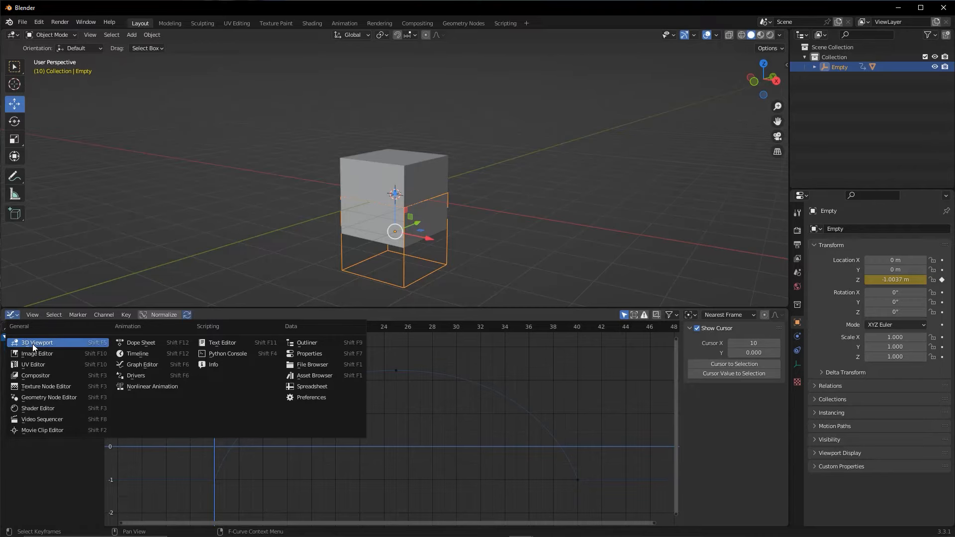
{"action": "left_click", "coordinate": [12, 314]}
{"action": "left_click", "coordinate": [12, 315]}
{"action": "left_click", "coordinate": [139, 354]}
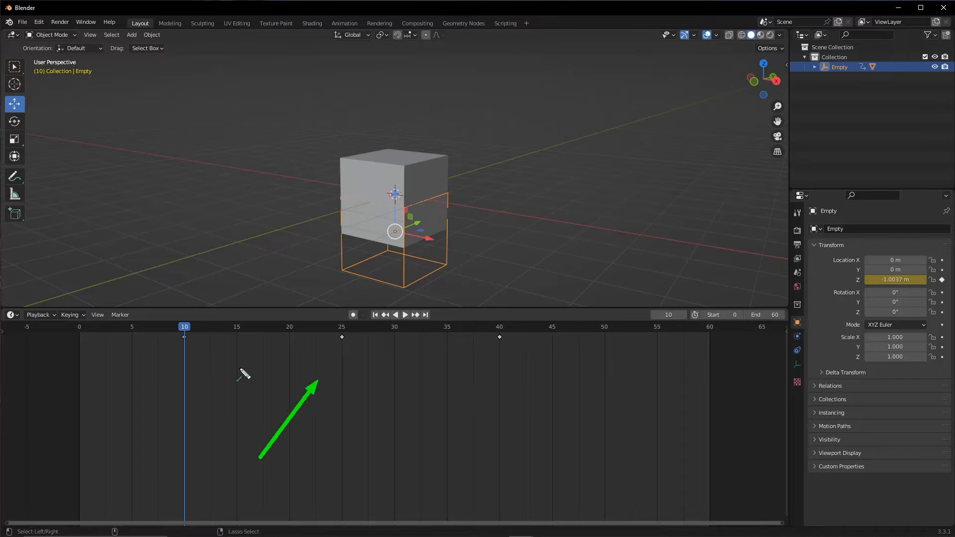
Step: Keyframe the empty's X, Y and Z scale of 1.000 at frame 0 and move the playhead to frame 5
{"action": "left_click", "coordinate": [98, 329]}
{"action": "key", "text": "space"}
{"action": "left_click_drag", "start_coordinate": [96, 329], "coordinate": [81, 329]}
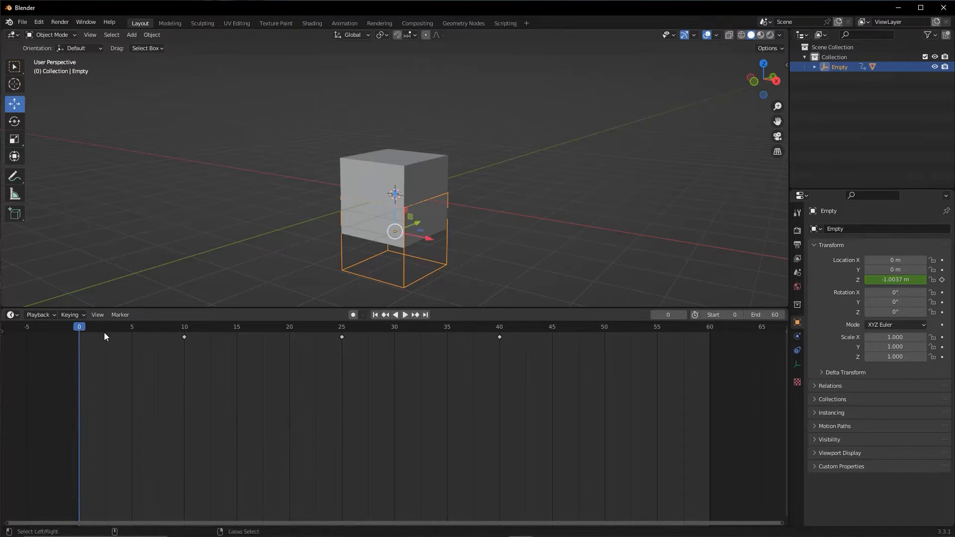
{"action": "mouse_move", "coordinate": [189, 211]}
{"action": "left_mouse_down"}
{"action": "mouse_move", "coordinate": [84, 330]}
{"action": "mouse_move", "coordinate": [450, 291]}
{"action": "mouse_move", "coordinate": [866, 391]}
{"action": "mouse_move", "coordinate": [896, 333]}
{"action": "mouse_move", "coordinate": [844, 336]}
{"action": "mouse_move", "coordinate": [862, 363]}
{"action": "mouse_move", "coordinate": [942, 348]}
{"action": "mouse_move", "coordinate": [891, 338]}
{"action": "mouse_move", "coordinate": [952, 338]}
{"action": "mouse_move", "coordinate": [890, 338]}
{"action": "mouse_move", "coordinate": [910, 357]}
{"action": "mouse_move", "coordinate": [895, 357]}
{"action": "left_mouse_up"}
{"action": "left_click", "coordinate": [942, 337]}
{"action": "left_click", "coordinate": [942, 347]}
{"action": "left_click", "coordinate": [943, 356]}
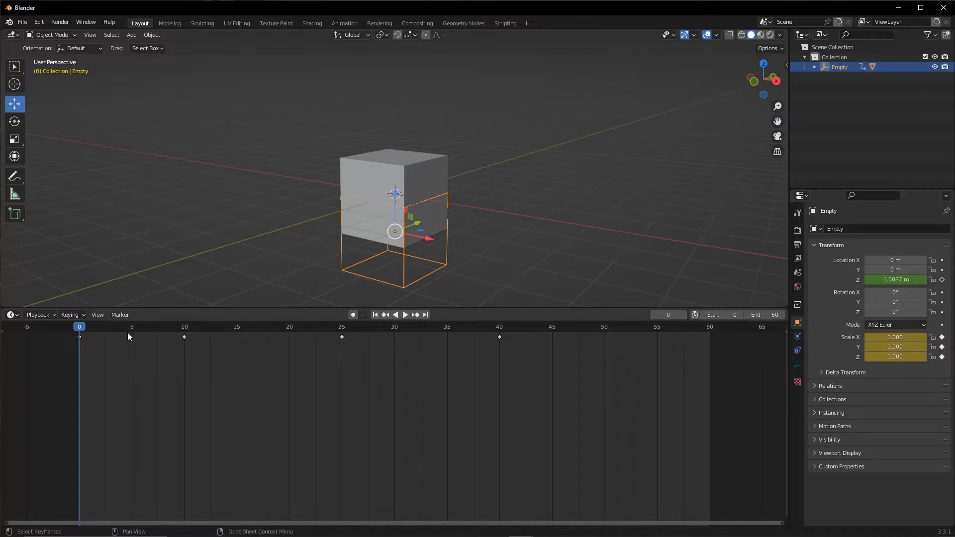
{"action": "left_click", "coordinate": [131, 329]}
{"action": "left_click", "coordinate": [942, 337]}
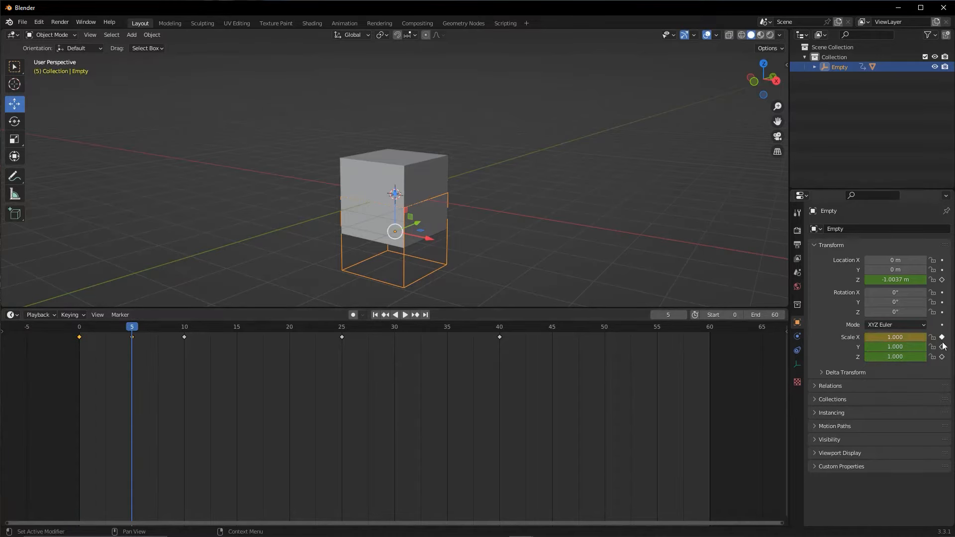
{"action": "left_click", "coordinate": [943, 347]}
{"action": "left_click", "coordinate": [942, 357]}
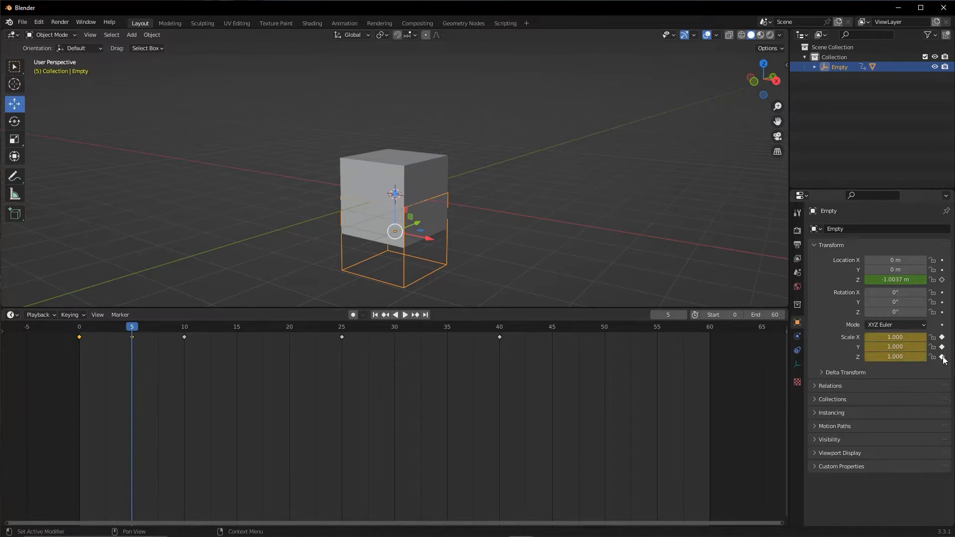
{"action": "key", "text": "ctrl+z"}
{"action": "key", "text": "ctrl+z"}
{"action": "key", "text": "ctrl+z"}
{"action": "key", "text": "ctrl+z"}
{"action": "key", "text": "ctrl+shift+z"}
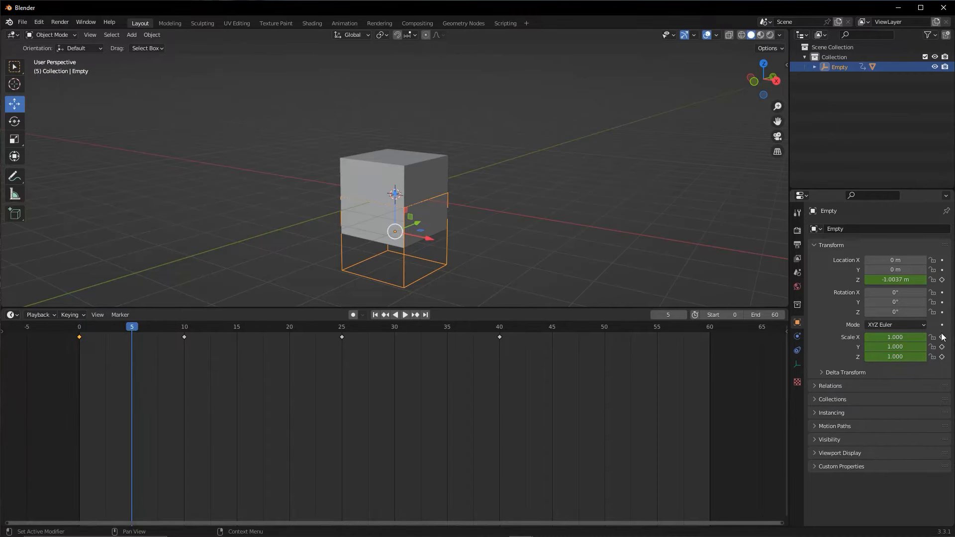
Step: Keyframe the empty's X, Y and Z scale of 1.000 at frame 5
{"action": "left_click", "coordinate": [942, 338]}
{"action": "left_click", "coordinate": [942, 347]}
{"action": "left_click", "coordinate": [942, 357]}
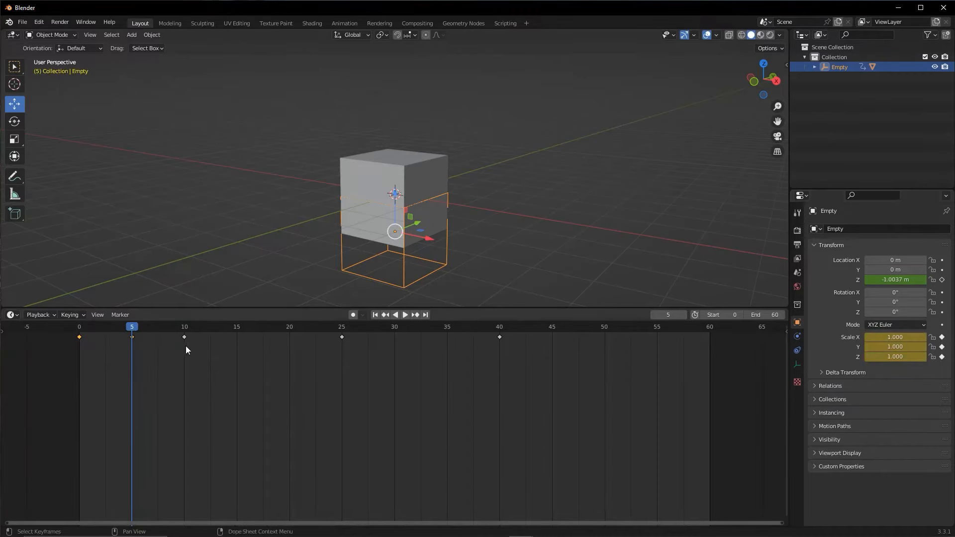
Step: Keyframe the empty's X, Y and Z scale of 1.000 at frames 10 and 25
{"action": "left_click", "coordinate": [184, 328]}
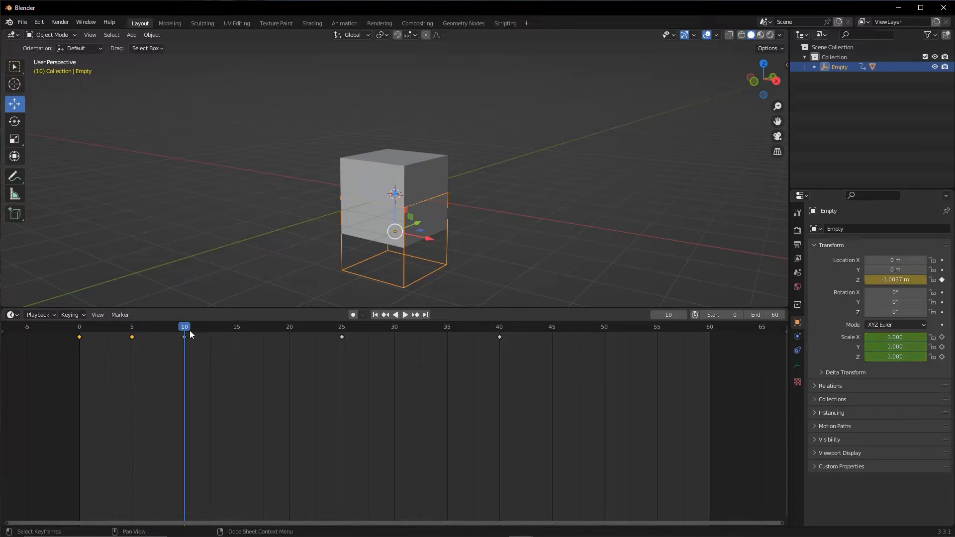
{"action": "left_click", "coordinate": [943, 338]}
{"action": "left_click", "coordinate": [942, 347]}
{"action": "left_click", "coordinate": [942, 357]}
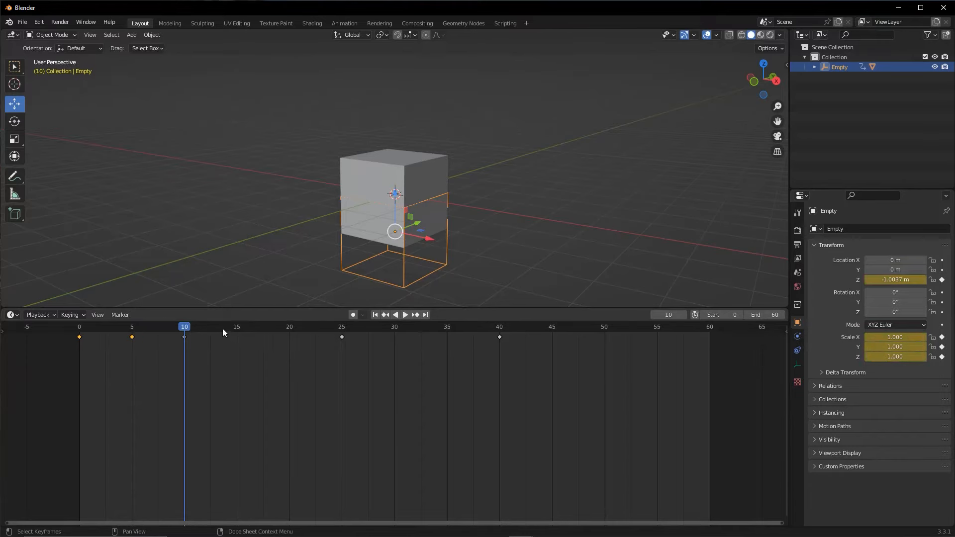
{"action": "left_click", "coordinate": [341, 329]}
{"action": "left_click", "coordinate": [942, 337]}
{"action": "left_click", "coordinate": [942, 347]}
{"action": "left_click", "coordinate": [942, 357]}
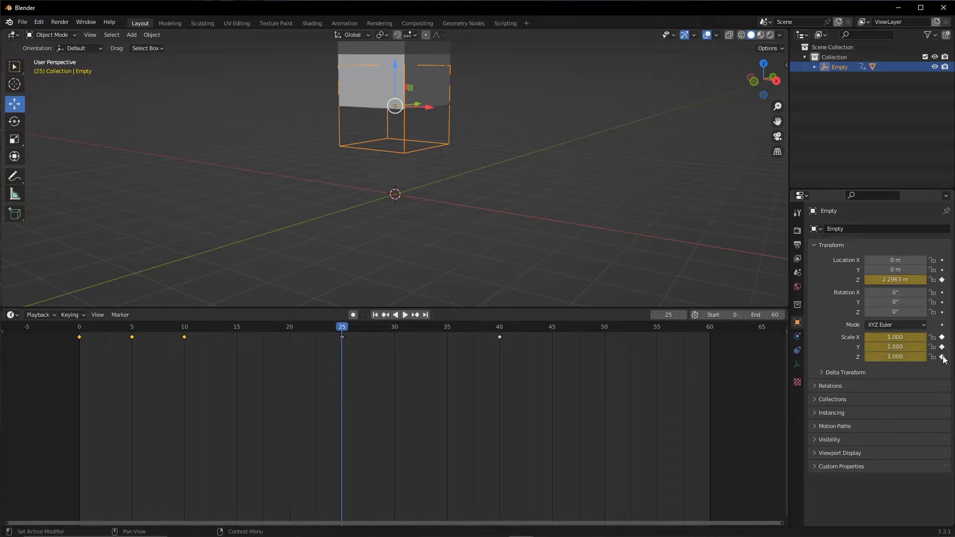
Step: At frame 5, set the empty's scale to 1.5 on X and Y and 0.5 on Z
{"action": "left_click_drag", "start_coordinate": [219, 328], "coordinate": [77, 326]}
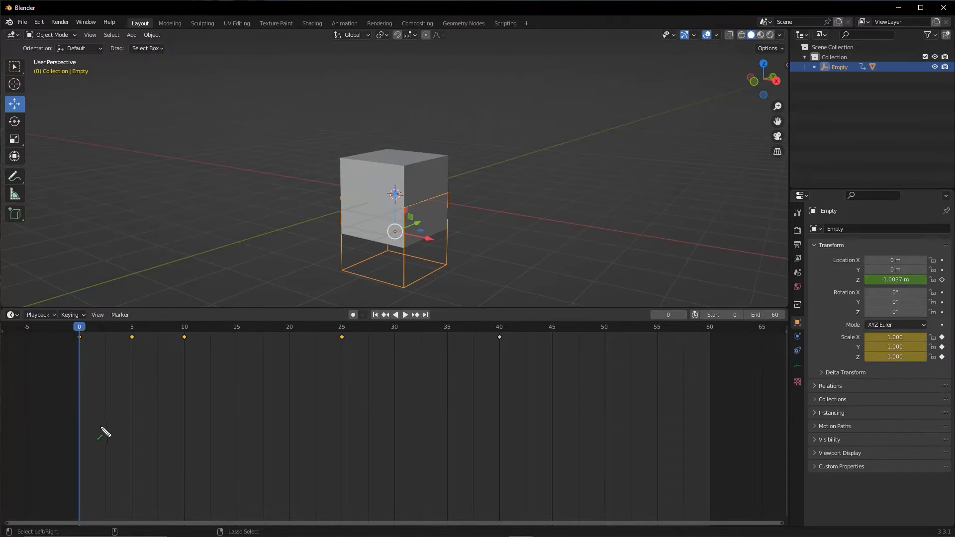
{"action": "mouse_move", "coordinate": [101, 437]}
{"action": "left_mouse_down"}
{"action": "mouse_move", "coordinate": [81, 342]}
{"action": "mouse_move", "coordinate": [144, 412]}
{"action": "mouse_move", "coordinate": [356, 325]}
{"action": "mouse_move", "coordinate": [350, 333]}
{"action": "mouse_move", "coordinate": [103, 336]}
{"action": "mouse_move", "coordinate": [86, 350]}
{"action": "left_mouse_up"}
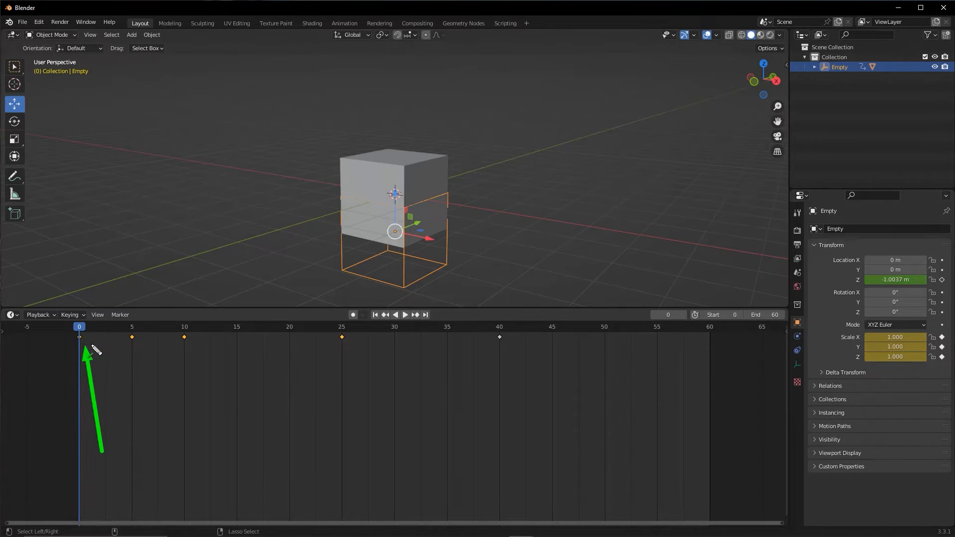
{"action": "left_click", "coordinate": [131, 327]}
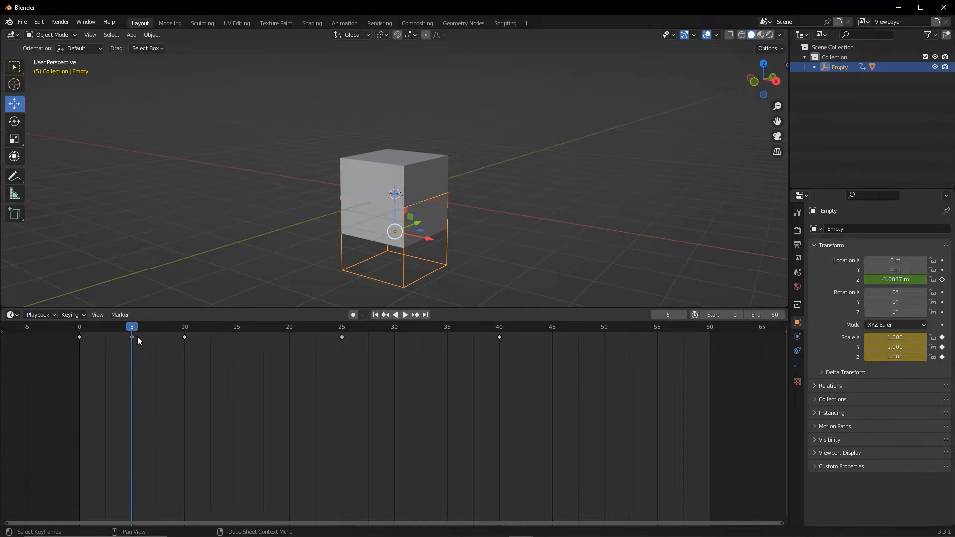
{"action": "left_click_drag", "start_coordinate": [895, 338], "coordinate": [930, 347]}
{"action": "left_click", "coordinate": [904, 338]}
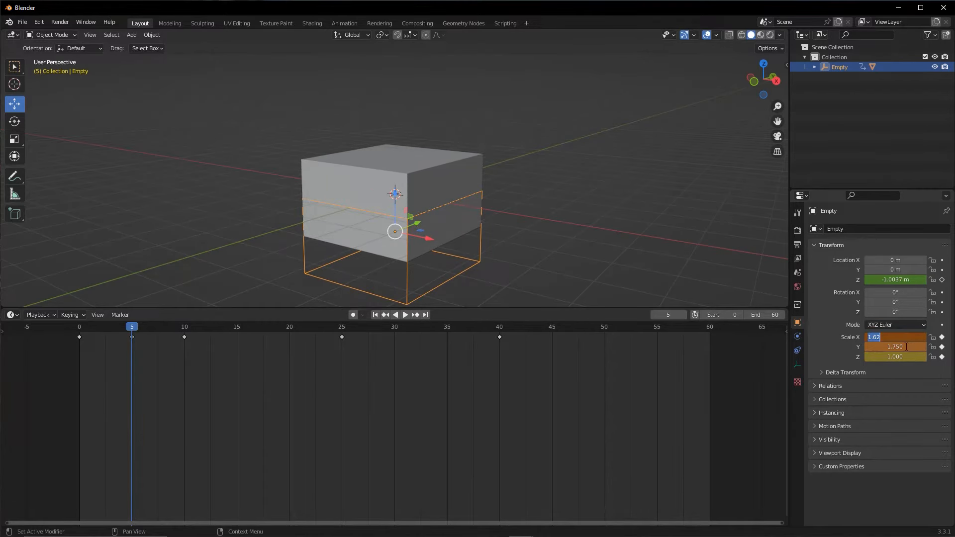
{"action": "type", "text": "1"}
{"action": "key", "text": "Tab"}
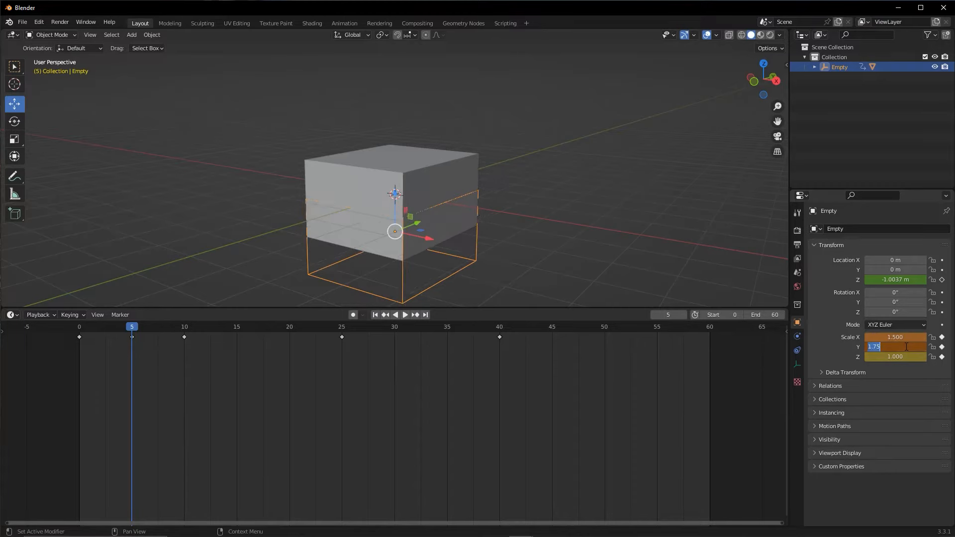
{"action": "key", "text": "Tab"}
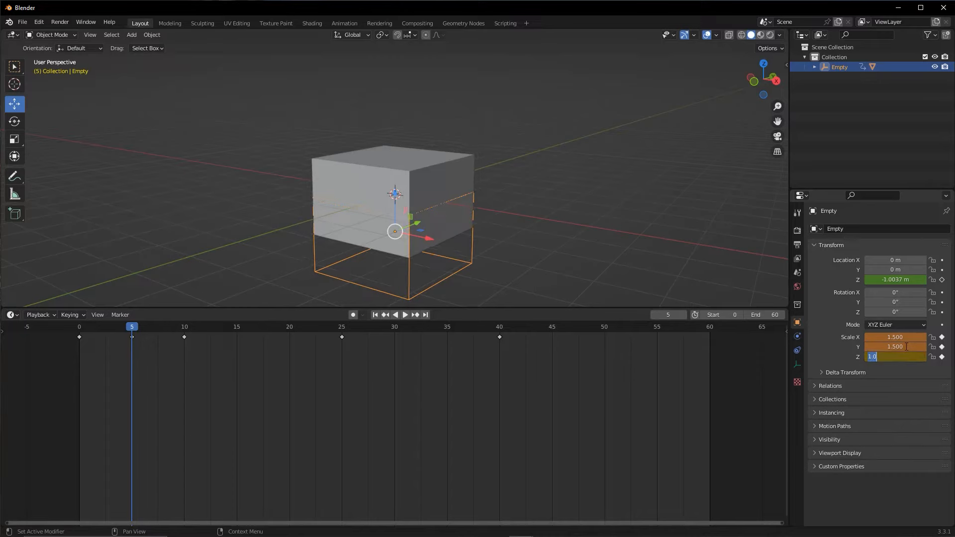
{"action": "type", "text": "0.5"}
{"action": "key", "text": "Return"}
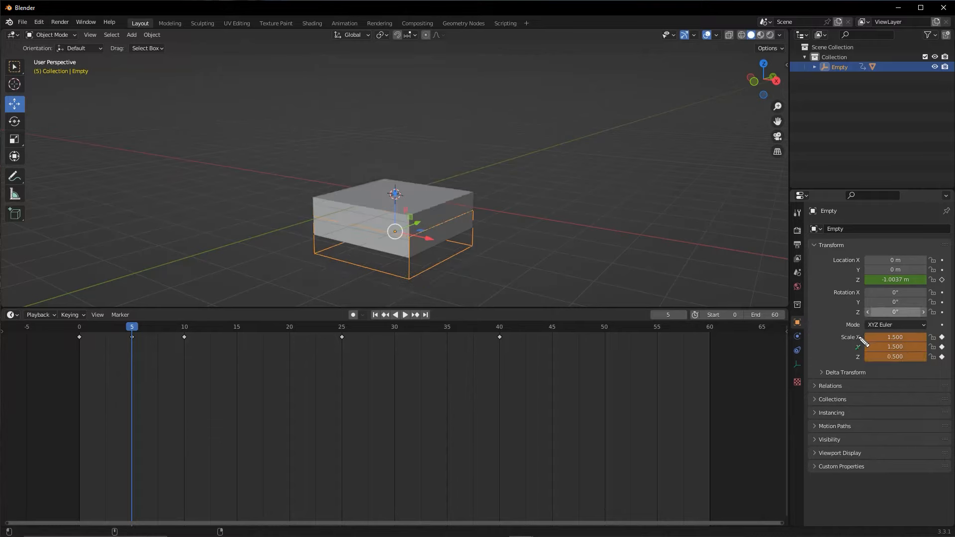
Step: Update the empty's X, Y and Z scale keyframes at frame 5 and turn on auto keying
{"action": "left_click", "coordinate": [942, 338]}
{"action": "left_click", "coordinate": [943, 347]}
{"action": "left_click", "coordinate": [942, 357]}
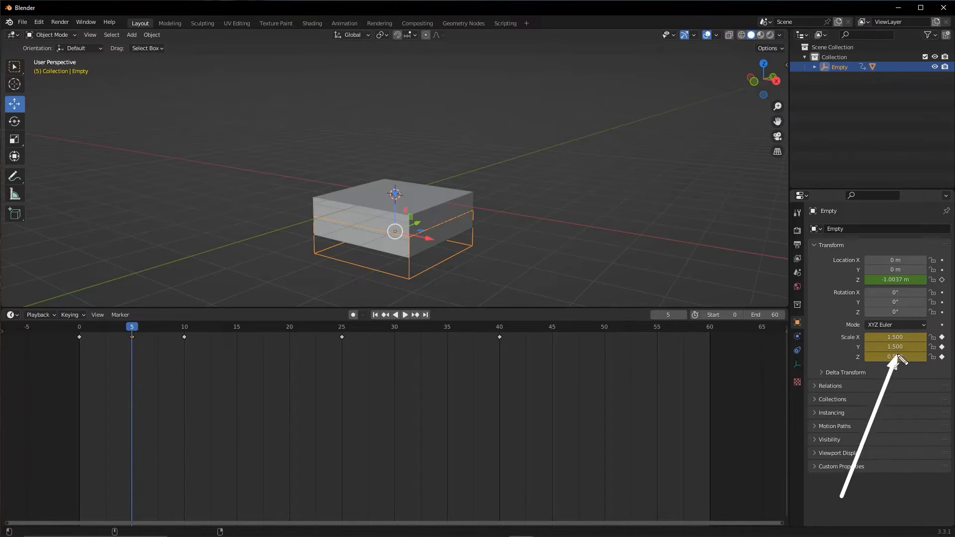
{"action": "left_click", "coordinate": [353, 316]}
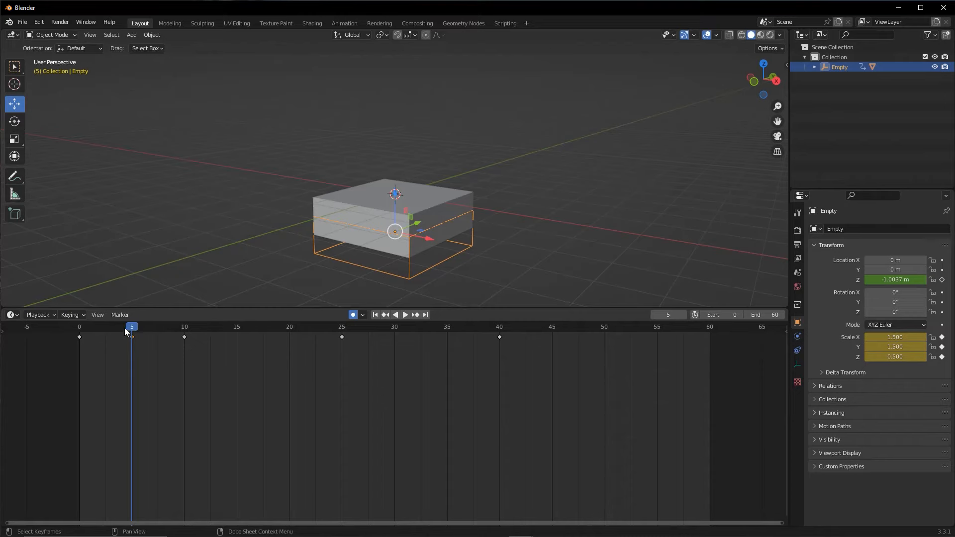
Step: At frame 10, set the empty's scale to 0.5 on X and Y and 1.5 on Z
{"action": "left_click", "coordinate": [81, 327]}
{"action": "key", "text": "space"}
{"action": "left_click_drag", "start_coordinate": [80, 329], "coordinate": [186, 335]}
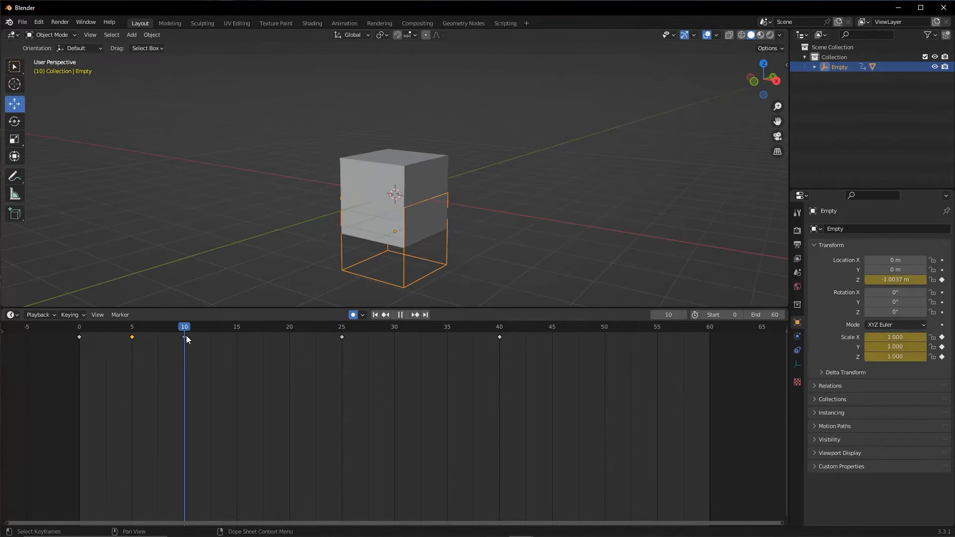
{"action": "key", "text": "space"}
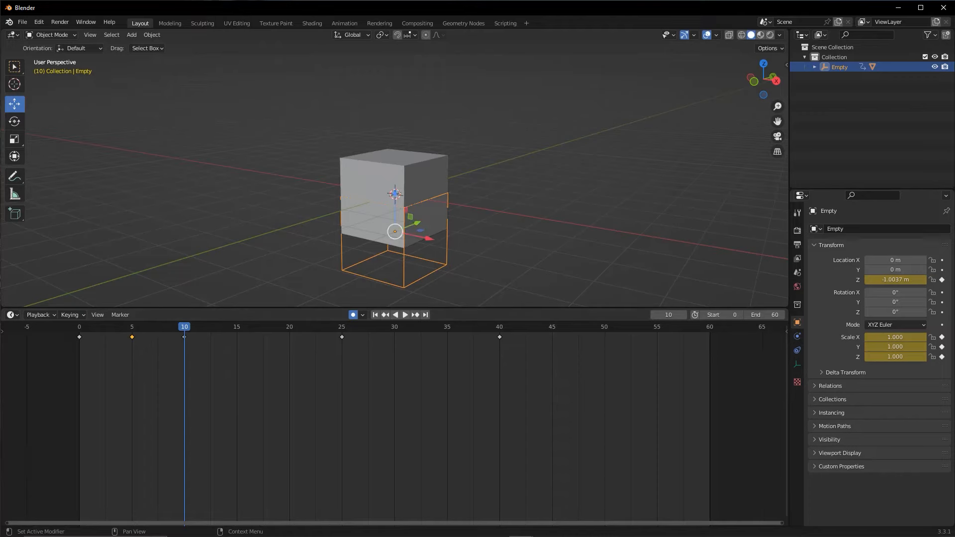
{"action": "double_click", "coordinate": [903, 339]}
{"action": "type", "text": "0"}
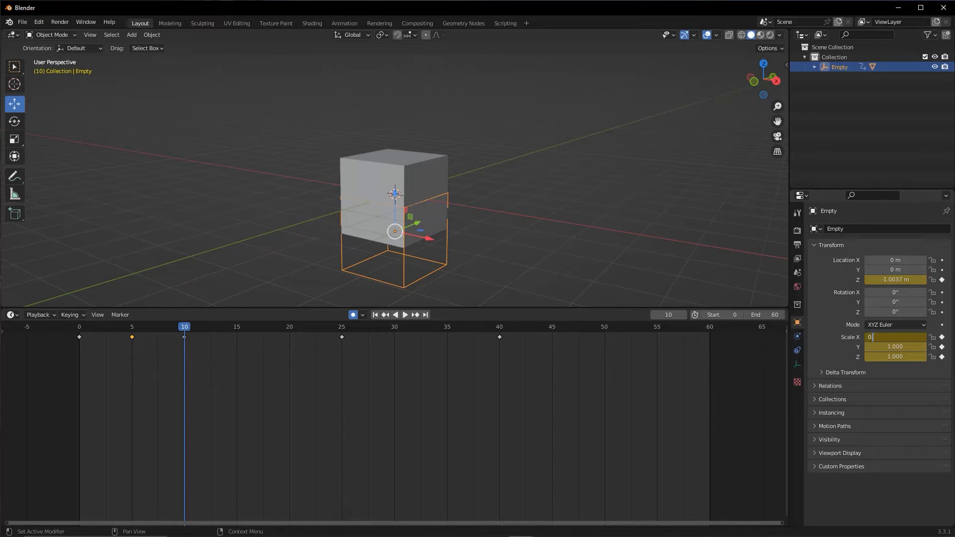
{"action": "type", "text": ".5"}
{"action": "key", "text": "Tab"}
{"action": "type", "text": "0.5"}
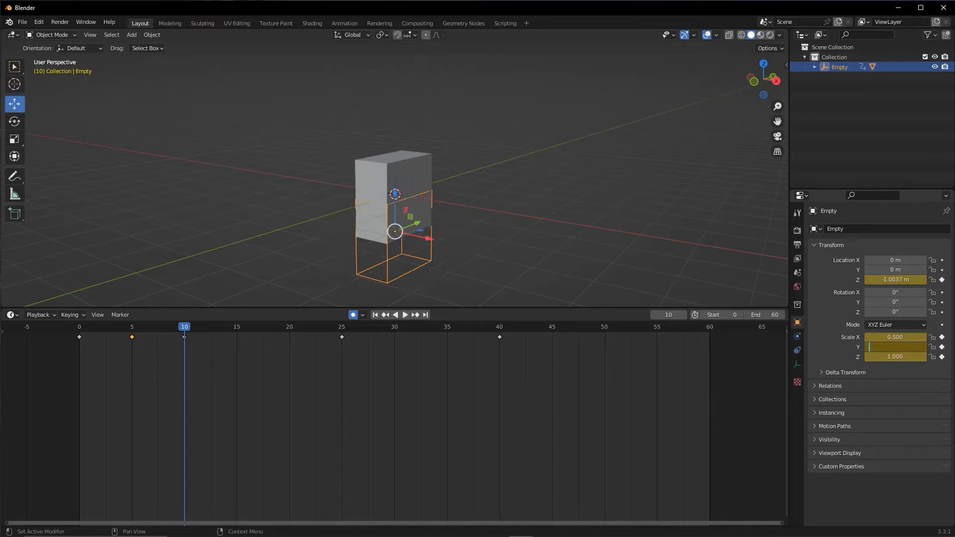
{"action": "key", "text": "Tab"}
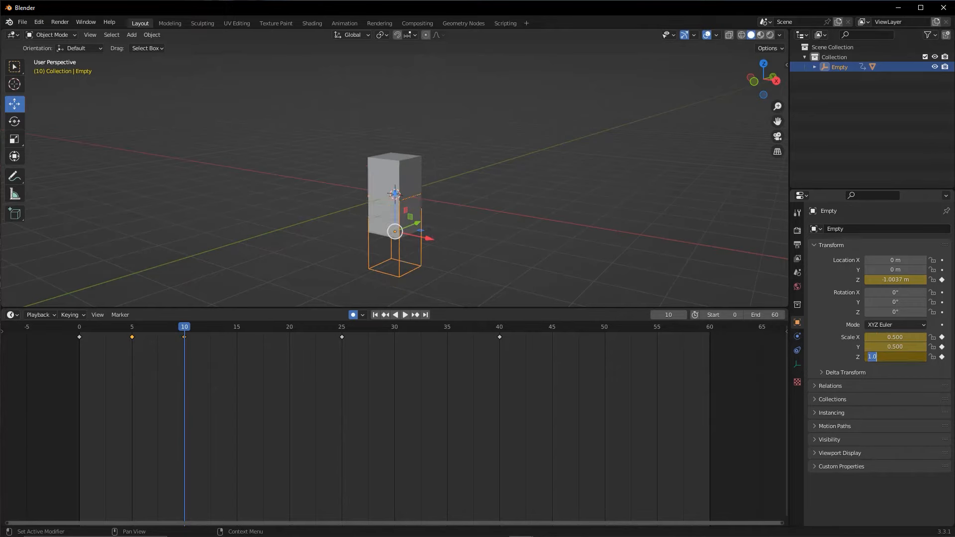
{"action": "type", "text": "1.5"}
{"action": "key", "text": "Return"}
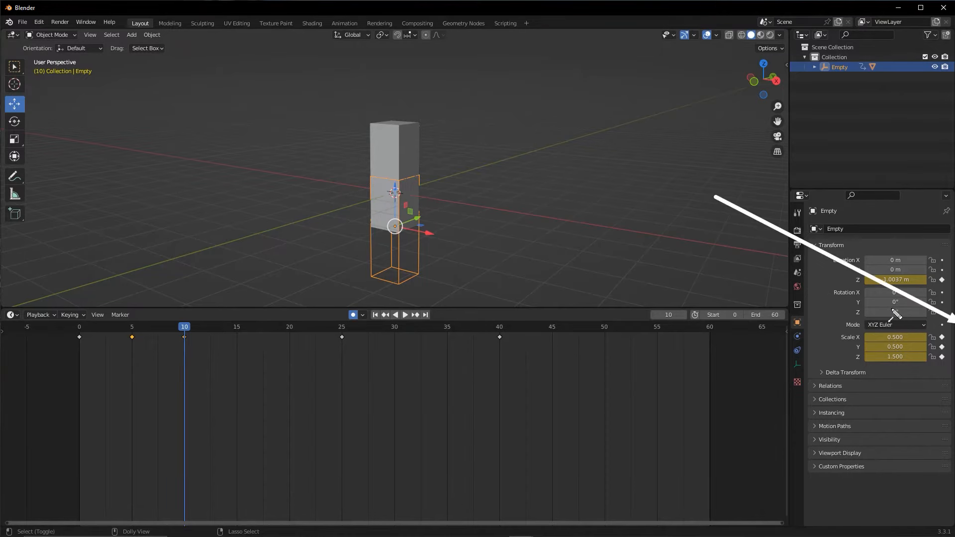
Step: Scrub and play the animation from frame 0 to review the squash and stretch of the jump
{"action": "left_click_drag", "start_coordinate": [288, 175], "coordinate": [355, 308]}
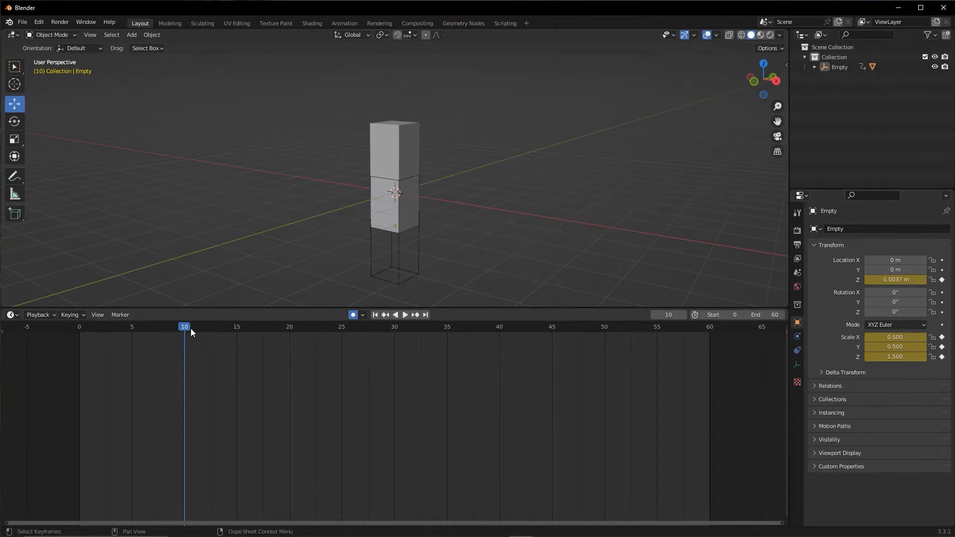
{"action": "left_click_drag", "start_coordinate": [190, 328], "coordinate": [73, 327]}
{"action": "left_click", "coordinate": [390, 264]}
{"action": "key", "text": "space"}
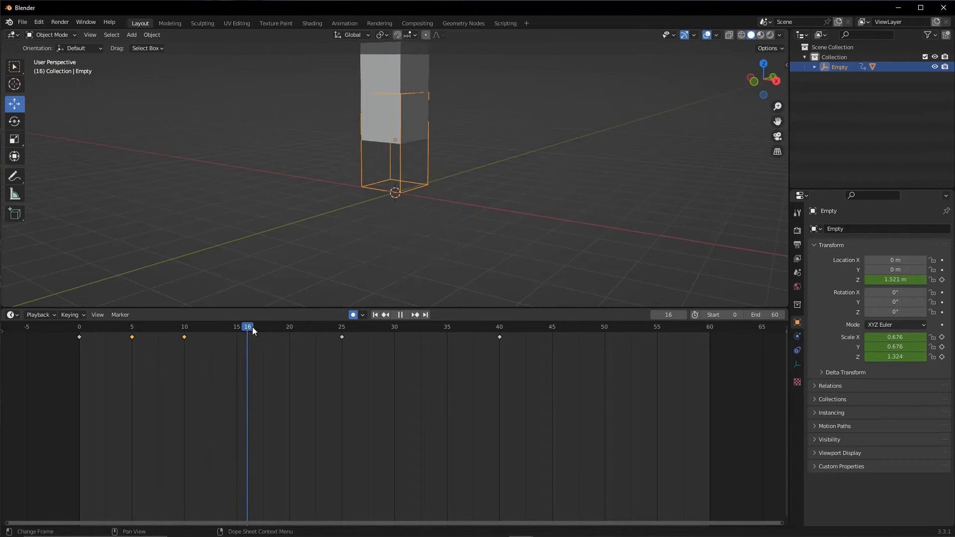
{"action": "key", "text": "space"}
{"action": "middle_click_drag", "start_coordinate": [423, 183], "coordinate": [422, 204], "text": "shift"}
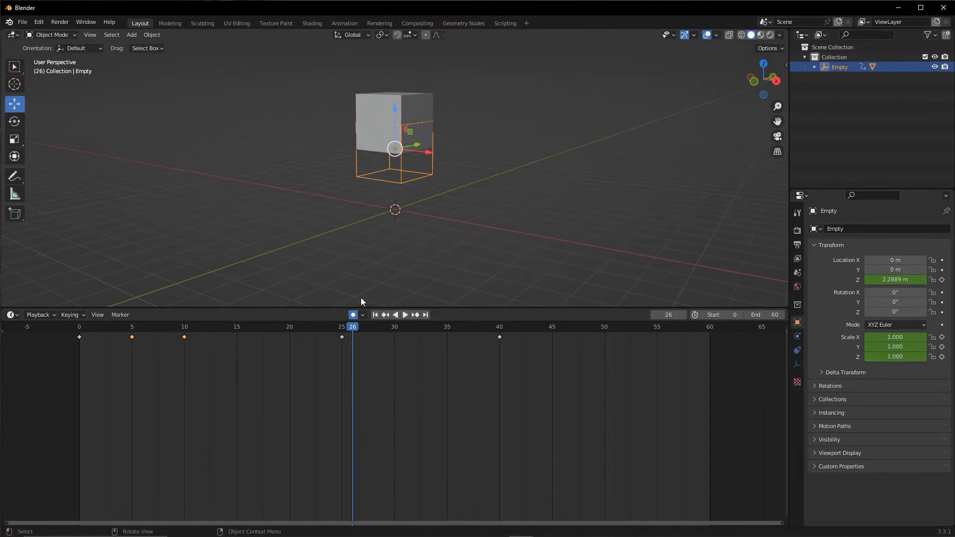
{"action": "left_click_drag", "start_coordinate": [348, 327], "coordinate": [70, 331]}
{"action": "key", "text": "space"}
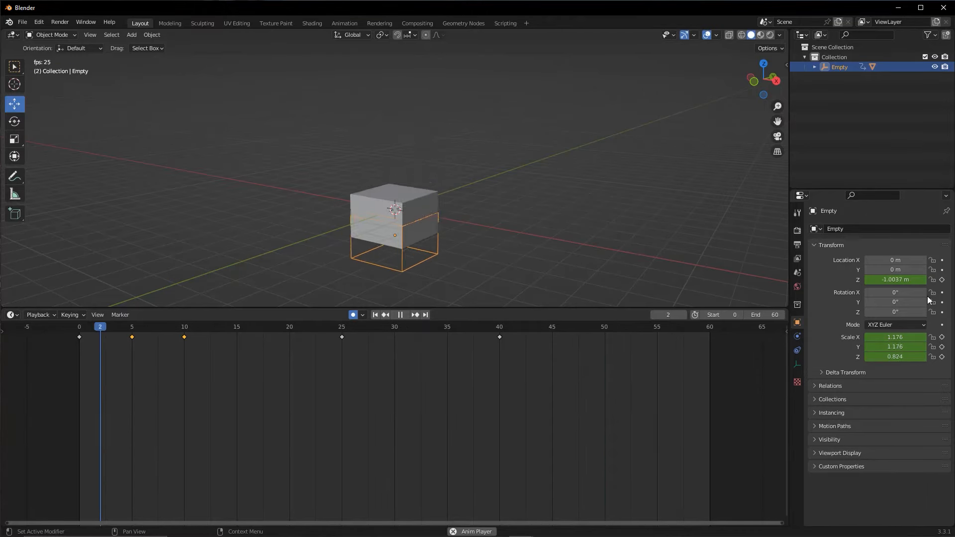
{"action": "left_click", "coordinate": [400, 315]}
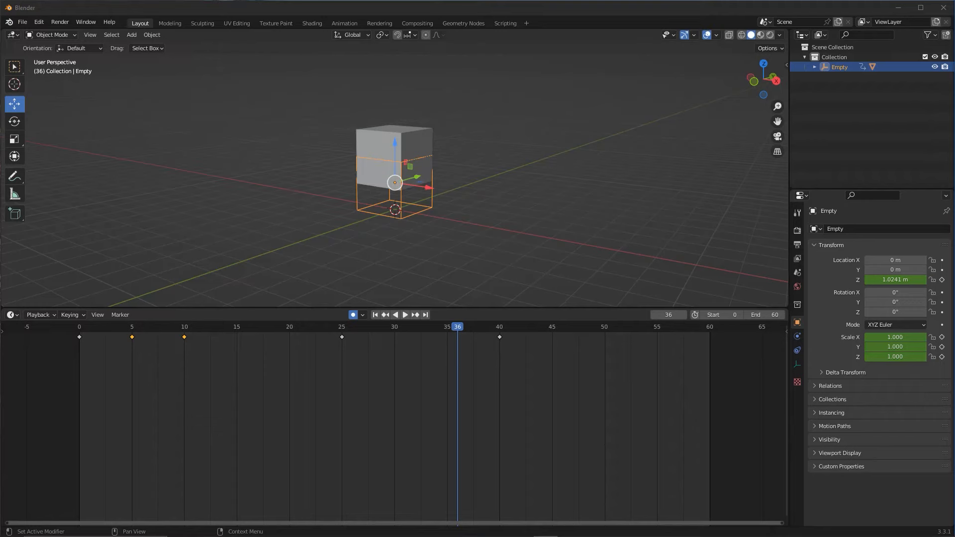
Step: Deselect the keyframes and switch the timeline area to the Graph Editor
{"action": "left_click", "coordinate": [207, 375]}
{"action": "left_click_drag", "start_coordinate": [182, 145], "coordinate": [10, 314]}
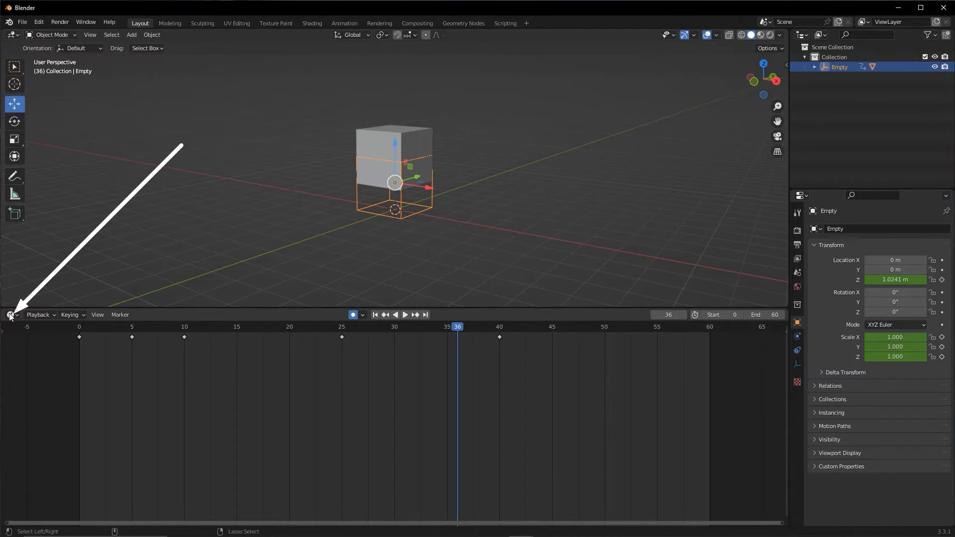
{"action": "left_click", "coordinate": [10, 315]}
{"action": "left_click", "coordinate": [11, 315]}
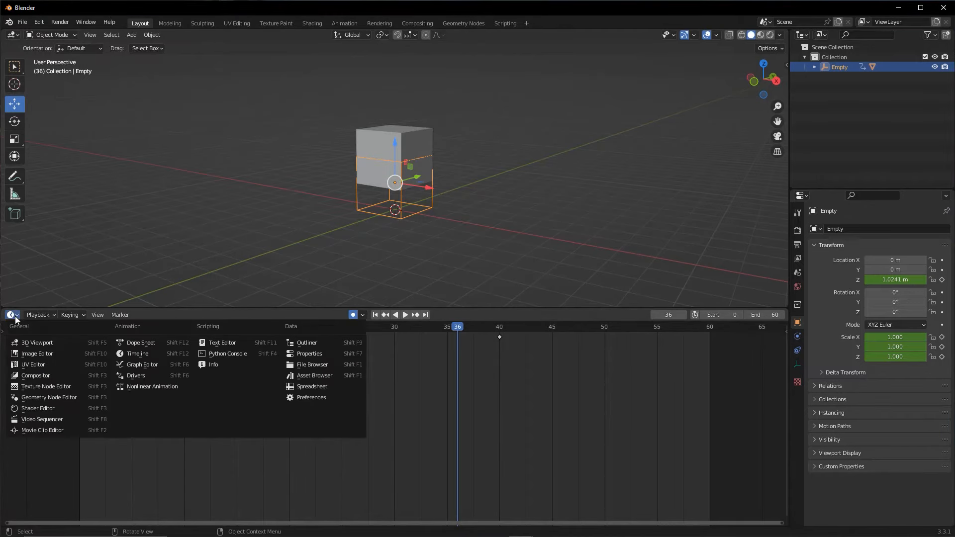
{"action": "left_click", "coordinate": [141, 366]}
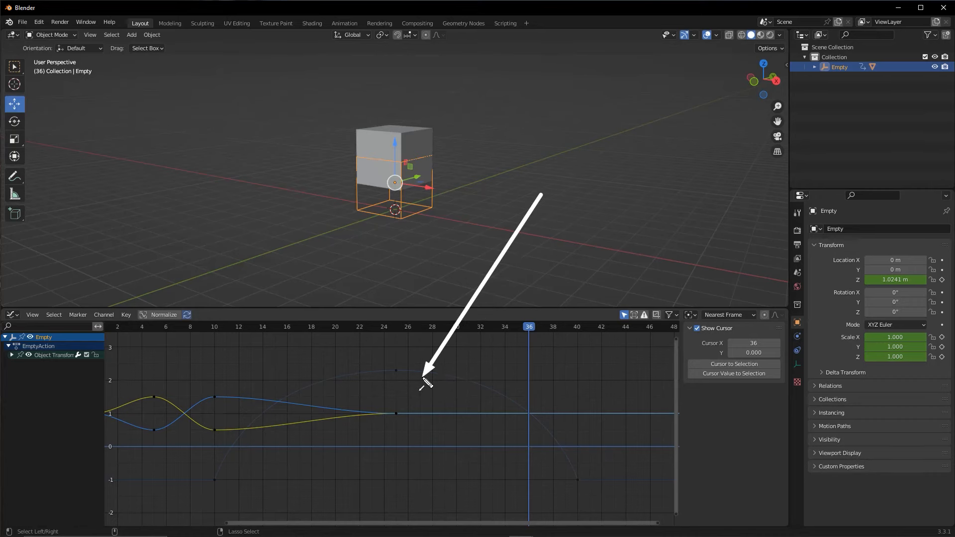
Step: Expand the empty's object transform channels and hide the Z Location curve, leaving the three scale curves shown
{"action": "left_click", "coordinate": [12, 355]}
{"action": "left_click", "coordinate": [35, 365]}
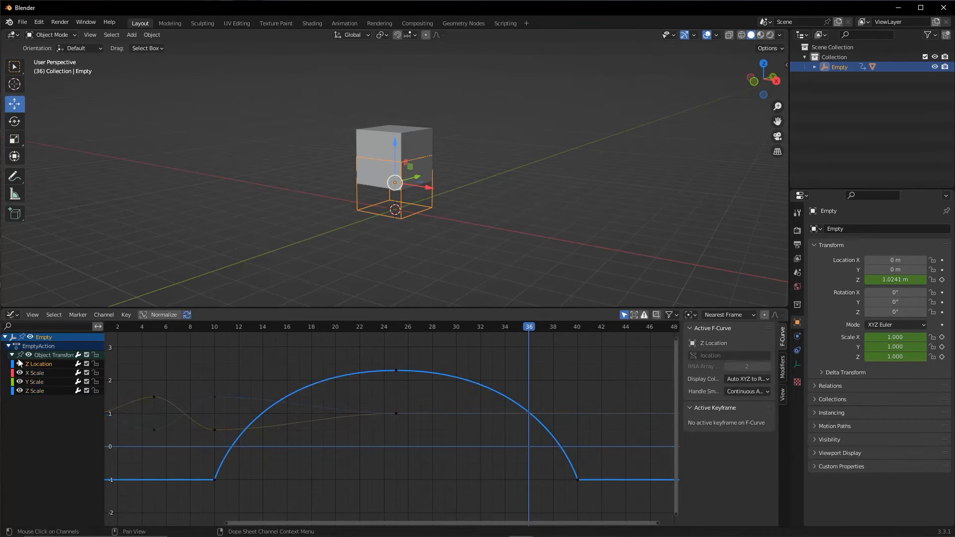
{"action": "left_click", "coordinate": [19, 364]}
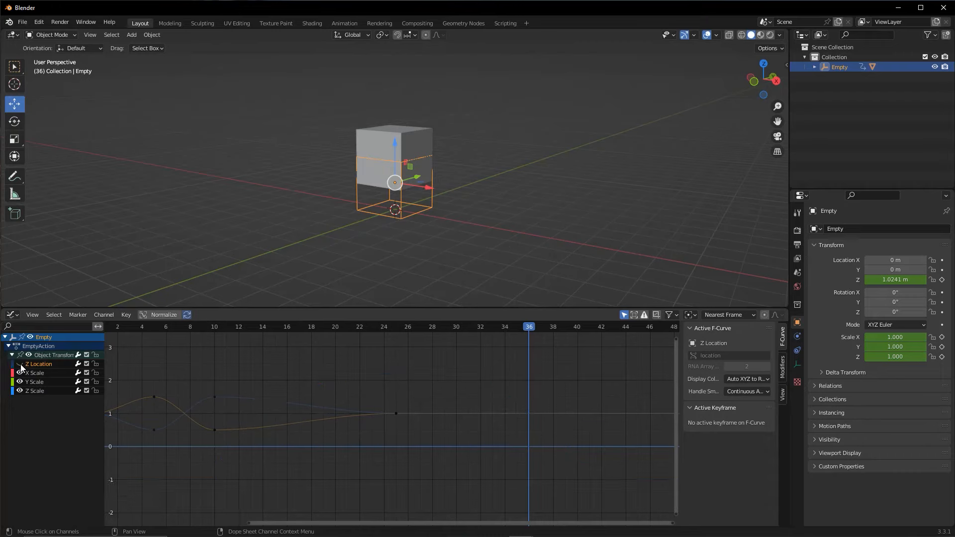
{"action": "left_click", "coordinate": [20, 365]}
{"action": "left_click", "coordinate": [20, 364]}
Step: Play the animation from the start to compare the motion with the scale curves
{"action": "left_click_drag", "start_coordinate": [243, 327], "coordinate": [106, 328]}
{"action": "key", "text": "space"}
{"action": "key", "text": "space"}
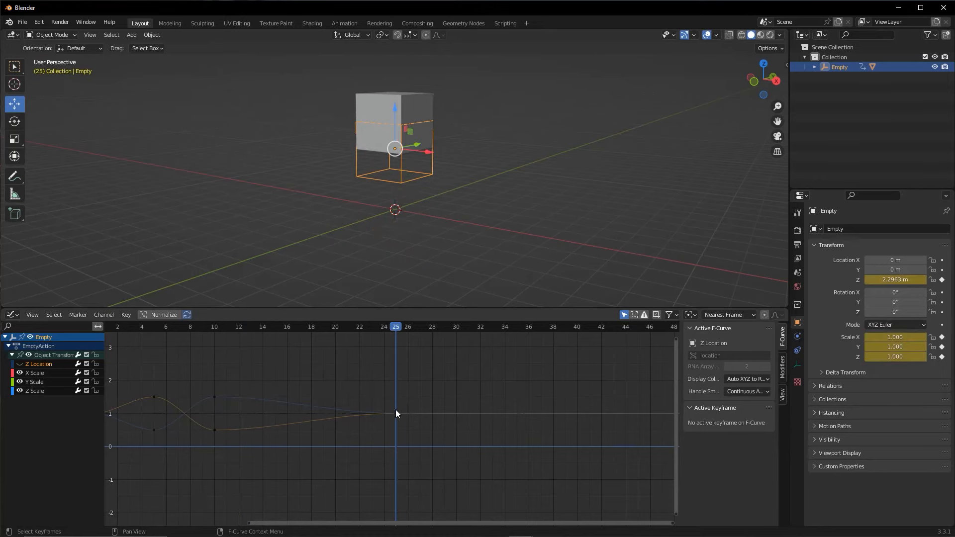
Step: Select the X, Y and Z Scale keyframes at frame 0 and lengthen their handles to about 3 frames
{"action": "scroll", "coordinate": [396, 413], "scroll_direction": "down", "scroll_amount": 2}
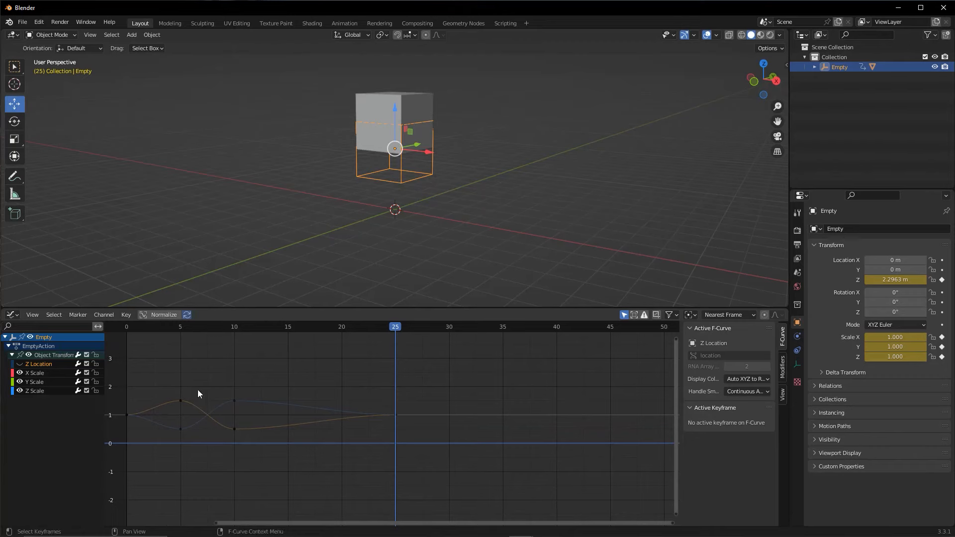
{"action": "left_click", "coordinate": [127, 416]}
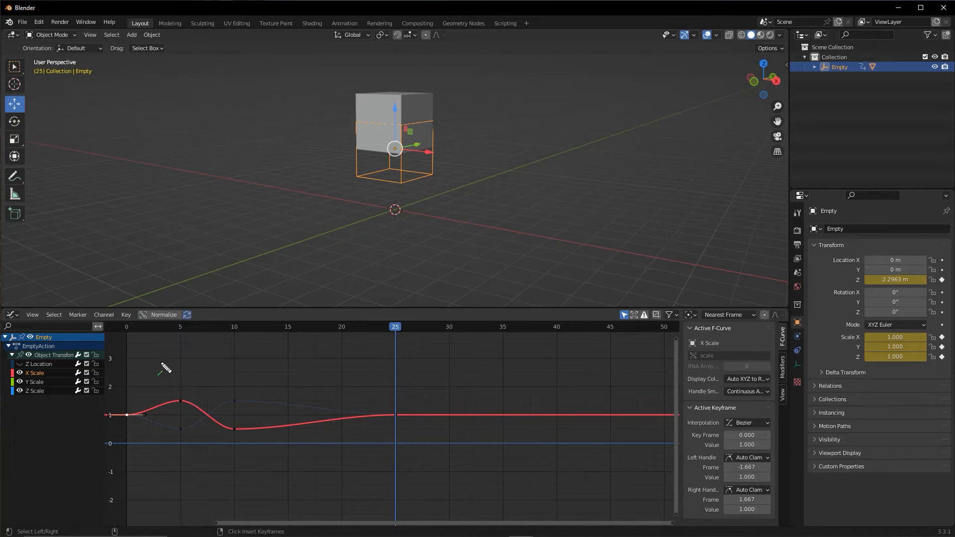
{"action": "left_click_drag", "start_coordinate": [133, 402], "coordinate": [121, 429]}
{"action": "left_click_drag", "start_coordinate": [134, 393], "coordinate": [125, 423]}
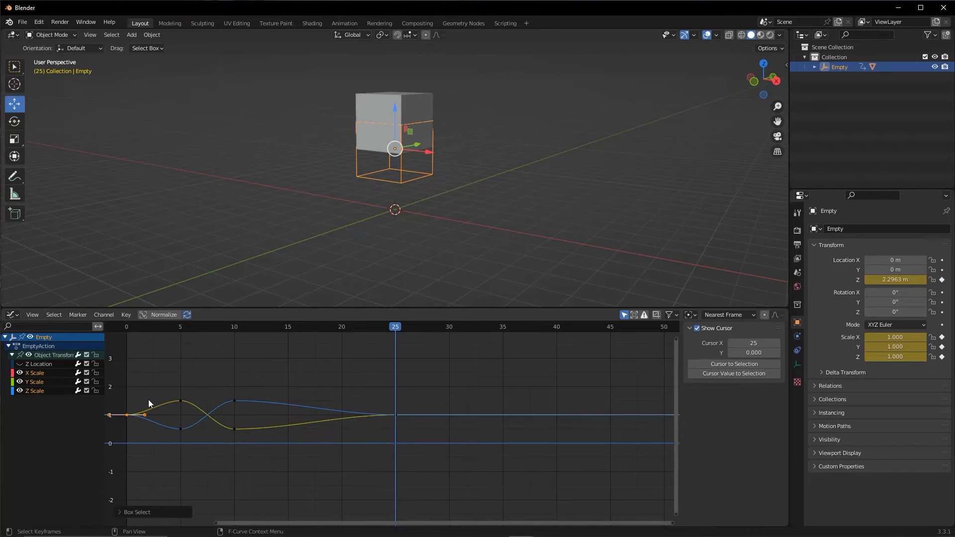
{"action": "left_click_drag", "start_coordinate": [140, 390], "coordinate": [120, 431]}
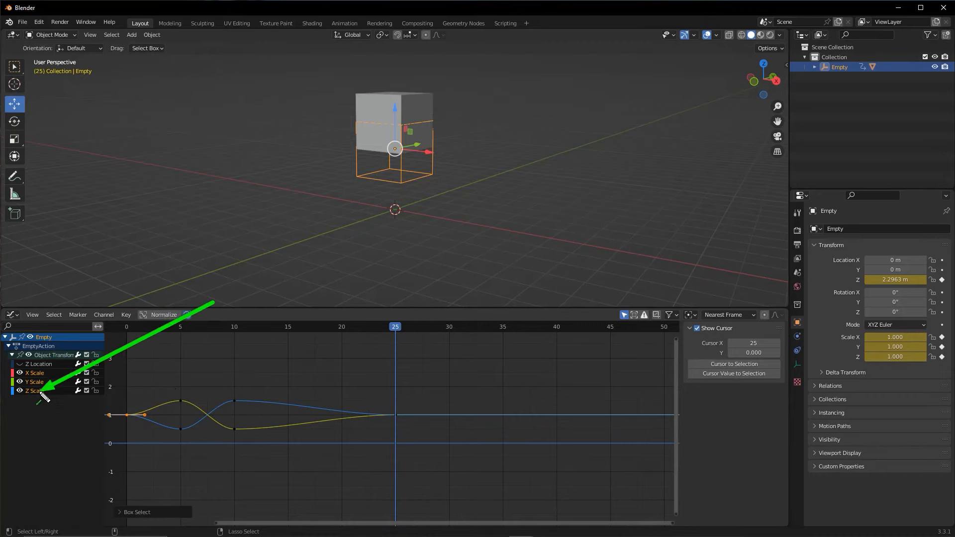
{"action": "key", "text": "s"}
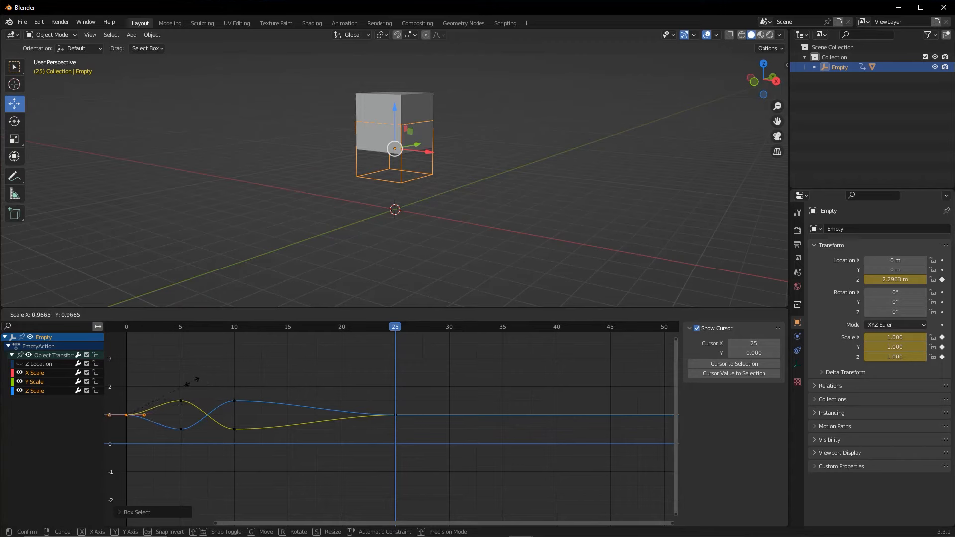
{"action": "left_click", "coordinate": [261, 386]}
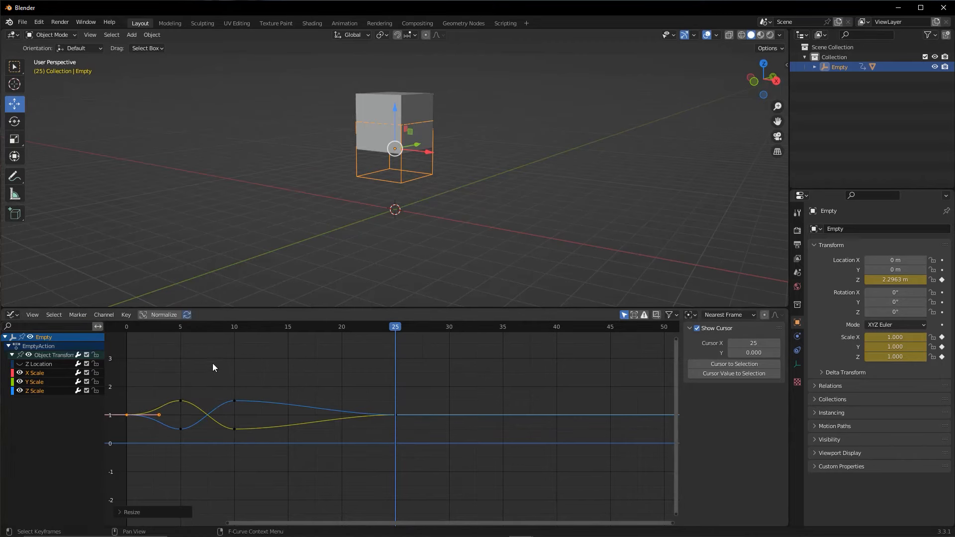
Step: Select the scale keyframes at frame 5 and lengthen their handles along X only
{"action": "left_click_drag", "start_coordinate": [167, 378], "coordinate": [186, 437]}
{"action": "key", "text": "s"}
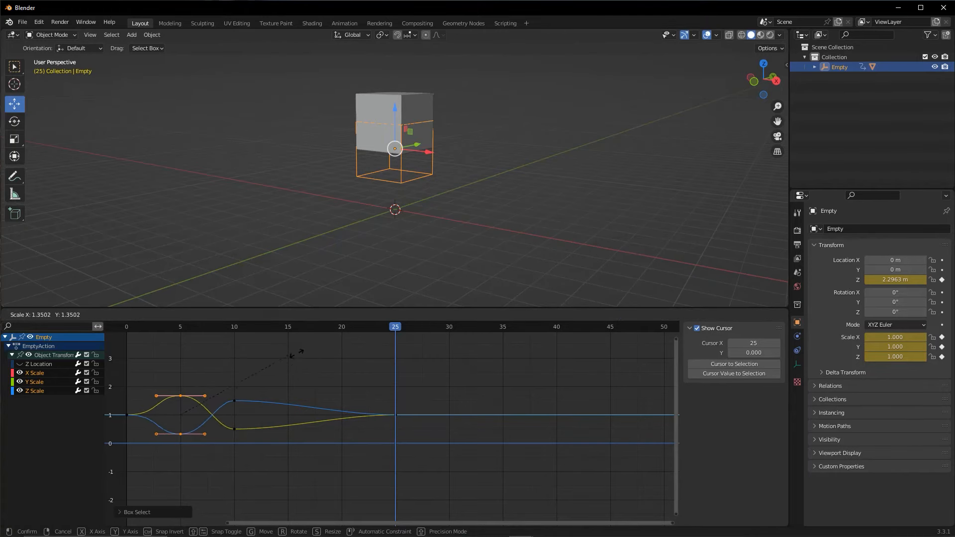
{"action": "key", "text": "x"}
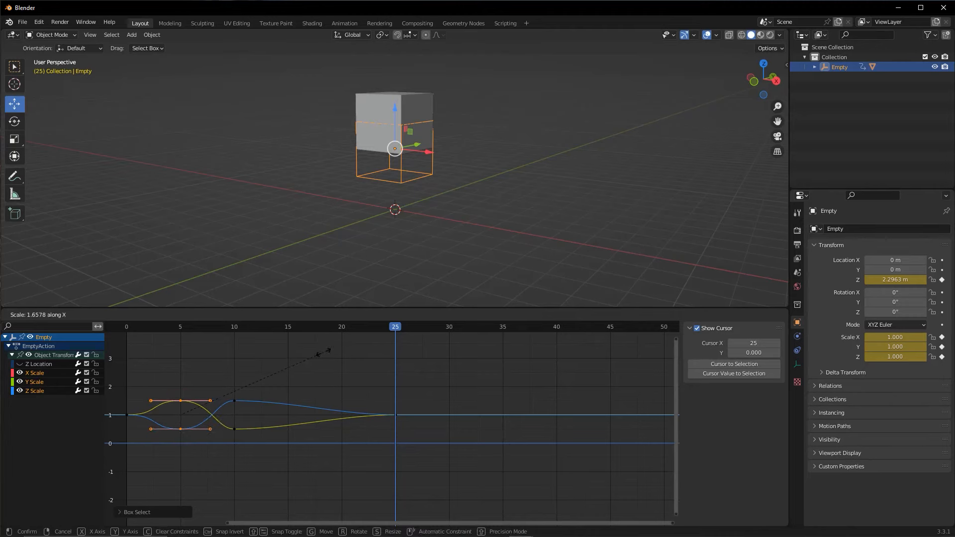
{"action": "left_click", "coordinate": [396, 355]}
Step: Select the scale keyframes at frame 10 and shrink their handles along X to nearly nothing for a sharp corner
{"action": "left_click_drag", "start_coordinate": [229, 387], "coordinate": [240, 439]}
{"action": "key", "text": "s"}
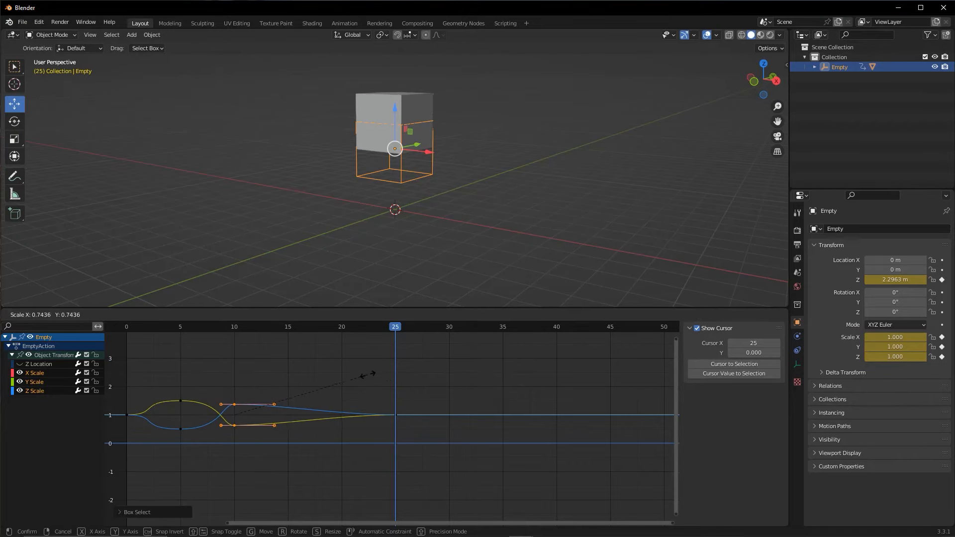
{"action": "key", "text": "x"}
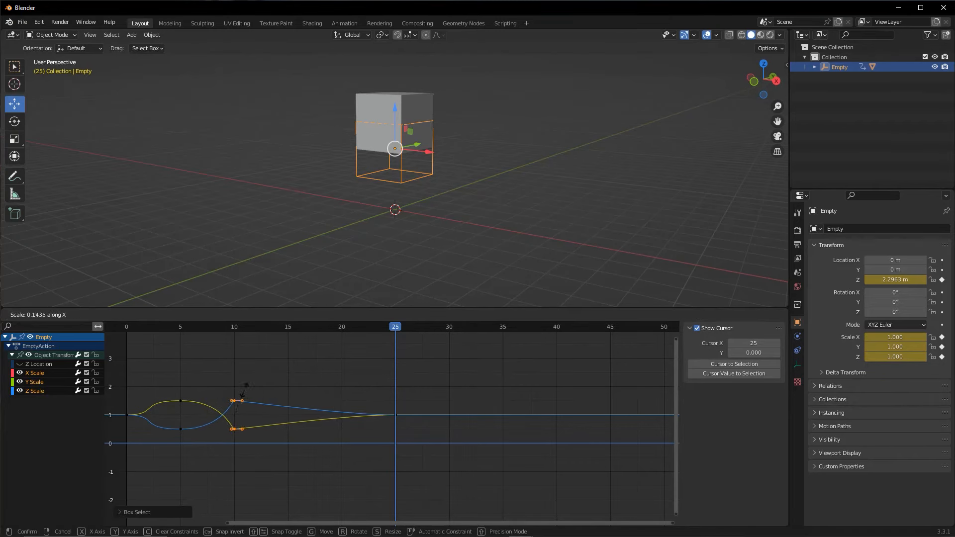
{"action": "left_click", "coordinate": [222, 396]}
Step: Select the scale keyframes at frame 25 and lengthen their handles to about 11 frames on each side
{"action": "left_click_drag", "start_coordinate": [387, 402], "coordinate": [408, 419]}
{"action": "key", "text": "s"}
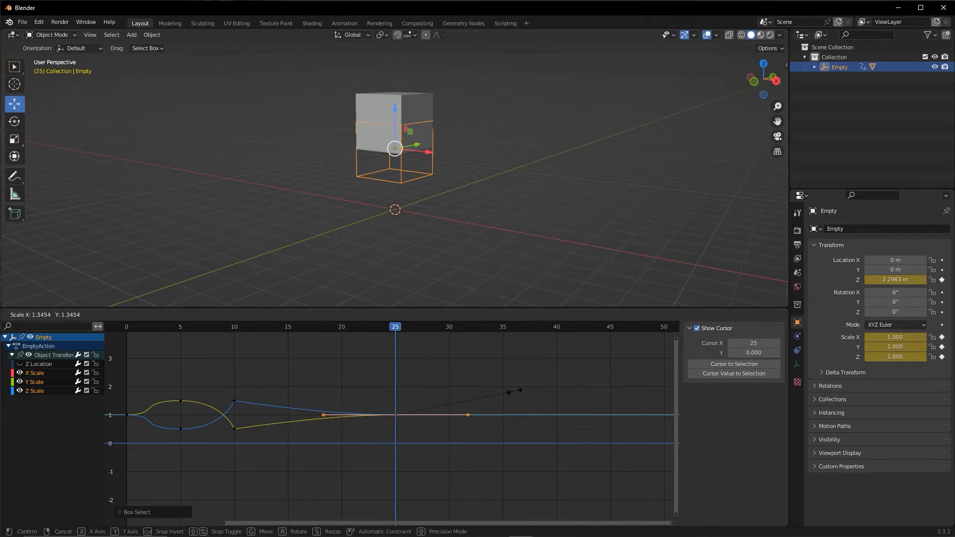
{"action": "left_click", "coordinate": [599, 387]}
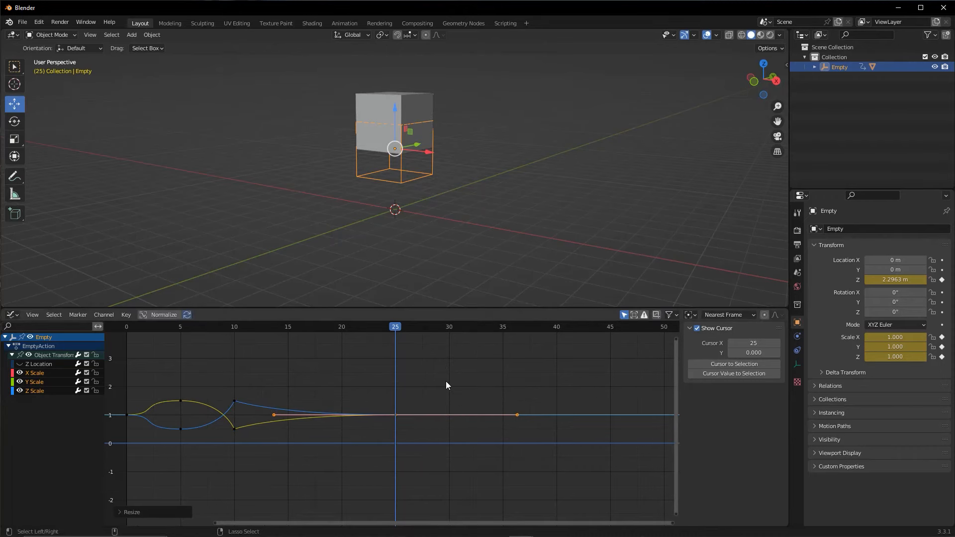
Step: Scrub and play the animation to check the reshaped scale curves
{"action": "mouse_move", "coordinate": [214, 242]}
{"action": "left_mouse_down"}
{"action": "mouse_move", "coordinate": [159, 389]}
{"action": "mouse_move", "coordinate": [129, 413]}
{"action": "mouse_move", "coordinate": [196, 392]}
{"action": "mouse_move", "coordinate": [204, 401]}
{"action": "mouse_move", "coordinate": [139, 411]}
{"action": "mouse_move", "coordinate": [184, 397]}
{"action": "mouse_move", "coordinate": [252, 403]}
{"action": "mouse_move", "coordinate": [233, 400]}
{"action": "mouse_move", "coordinate": [224, 382]}
{"action": "left_mouse_up"}
{"action": "left_click_drag", "start_coordinate": [160, 328], "coordinate": [354, 323]}
{"action": "key", "text": "space"}
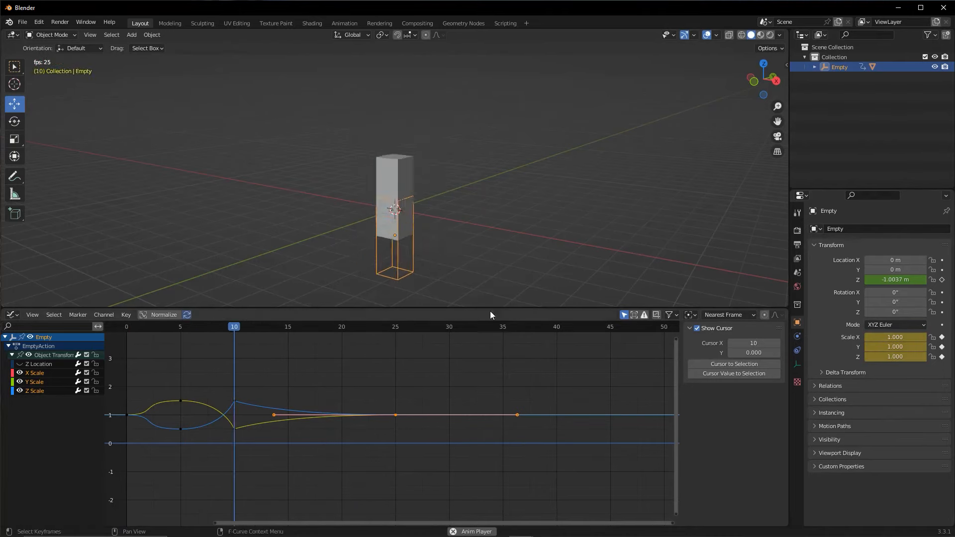
{"action": "key", "text": "space"}
Step: Copy the frame 10 scale keyframes and paste them at frame 40
{"action": "middle_click_drag", "start_coordinate": [381, 371], "coordinate": [464, 389], "text": "ctrl"}
{"action": "left_click_drag", "start_coordinate": [416, 327], "coordinate": [421, 329]}
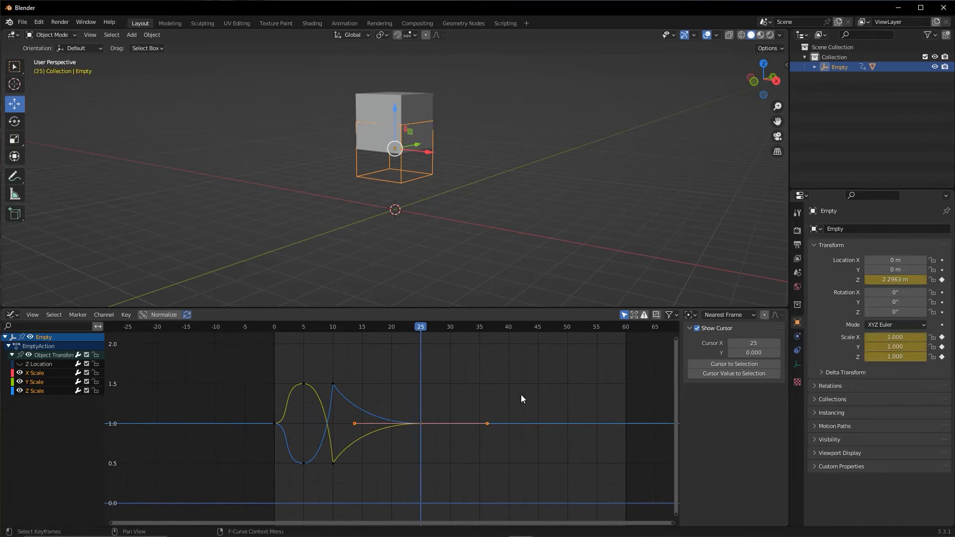
{"action": "left_click_drag", "start_coordinate": [473, 327], "coordinate": [508, 327]}
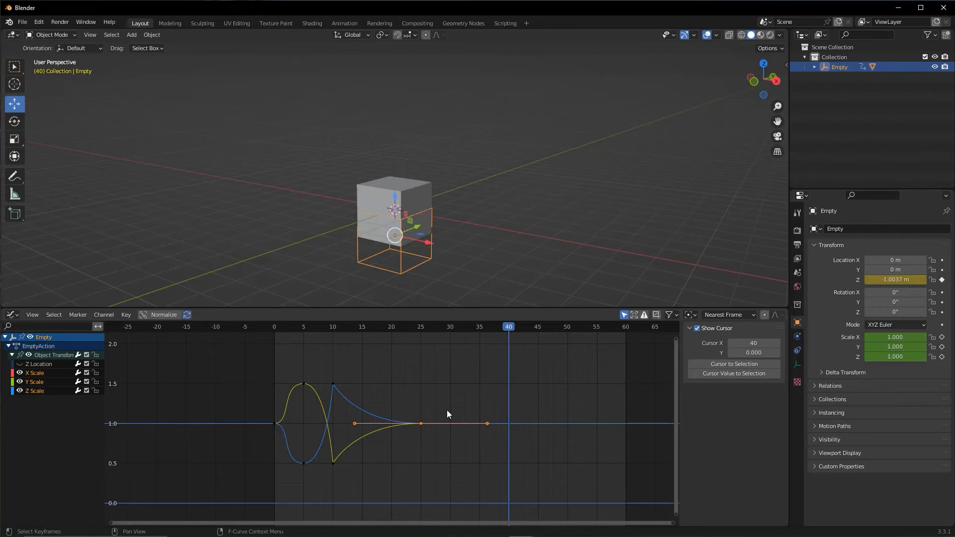
{"action": "left_click_drag", "start_coordinate": [341, 372], "coordinate": [333, 462]}
{"action": "key", "text": "ctrl+v"}
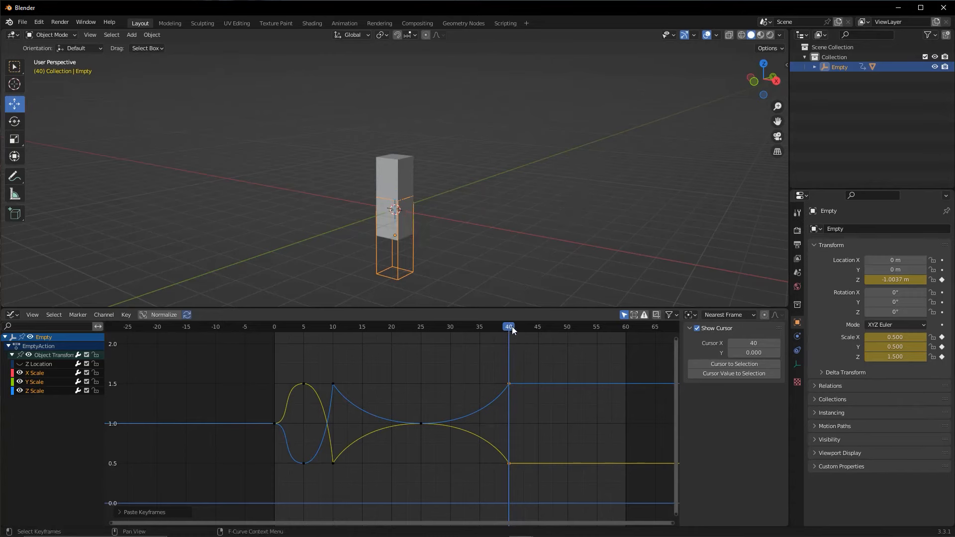
Step: Copy the frame 5 scale keyframes and paste them at frame 45
{"action": "mouse_move", "coordinate": [512, 326]}
{"action": "left_mouse_down"}
{"action": "mouse_move", "coordinate": [535, 327]}
{"action": "mouse_move", "coordinate": [512, 332]}
{"action": "left_mouse_up"}
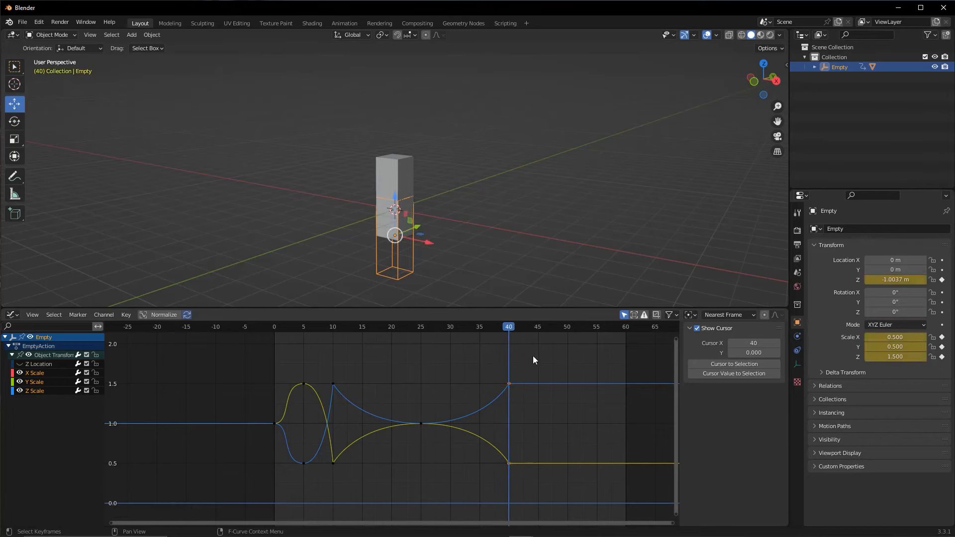
{"action": "left_click", "coordinate": [510, 328]}
{"action": "key", "text": "Right"}
{"action": "key", "text": "Right"}
{"action": "key", "text": "Right"}
{"action": "key", "text": "Right"}
{"action": "key", "text": "Right"}
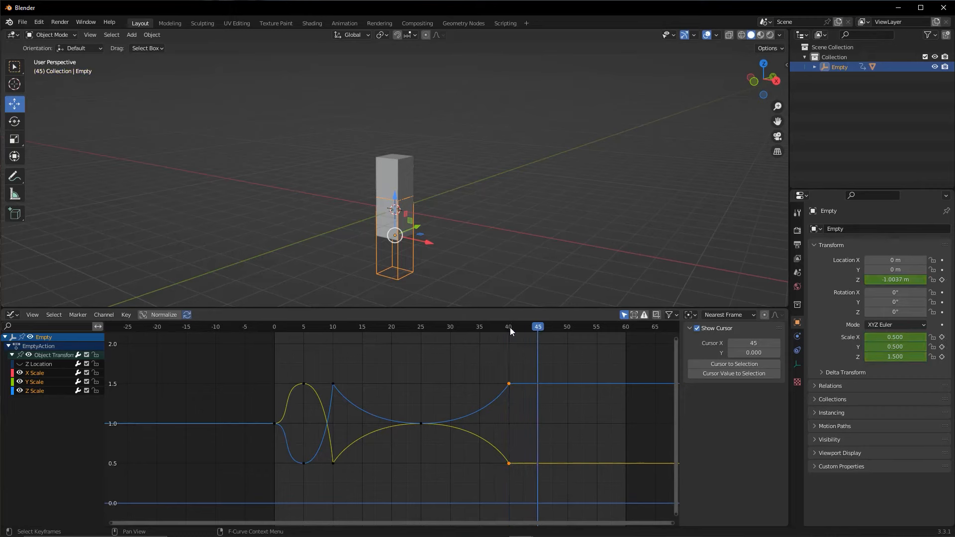
{"action": "left_click_drag", "start_coordinate": [308, 367], "coordinate": [292, 491]}
{"action": "key", "text": "ctrl+c"}
{"action": "key", "text": "ctrl+v"}
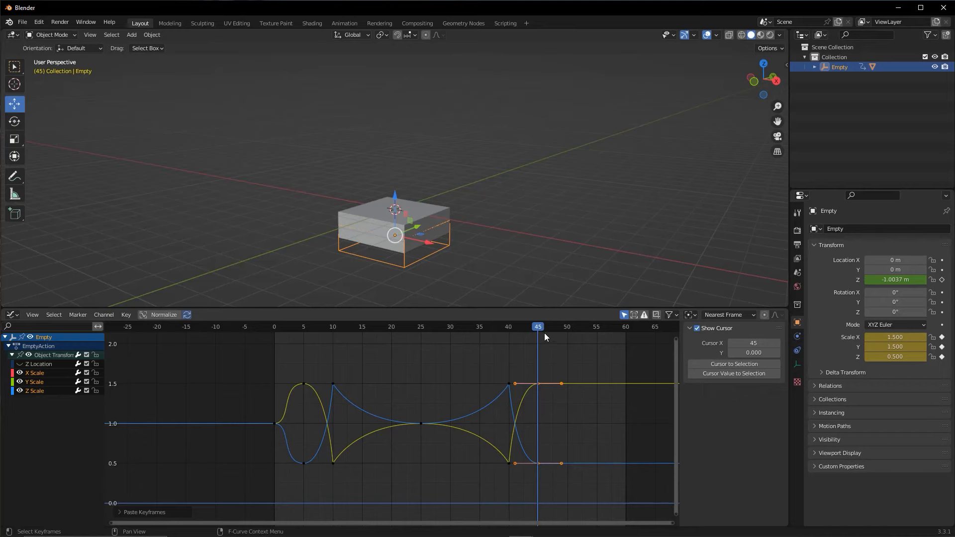
Step: Copy the frame 0 scale keyframes and paste them at frame 50
{"action": "key", "text": "Right"}
{"action": "key", "text": "Right"}
{"action": "key", "text": "Right"}
{"action": "key", "text": "Right"}
{"action": "key", "text": "Right"}
{"action": "left_click_drag", "start_coordinate": [257, 409], "coordinate": [294, 445]}
{"action": "left_click", "coordinate": [270, 417]}
{"action": "left_click", "coordinate": [273, 422]}
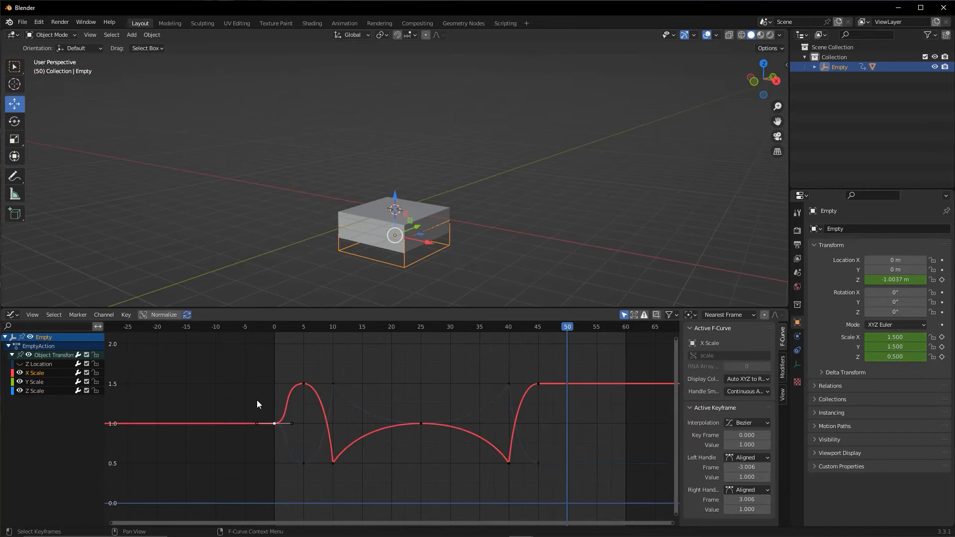
{"action": "left_click_drag", "start_coordinate": [256, 406], "coordinate": [297, 437]}
{"action": "key", "text": "ctrl+c"}
{"action": "key", "text": "ctrl+v"}
Step: Play the animation from frame 0 to check the squash and stretch at the landing
{"action": "key", "text": "shift+Left"}
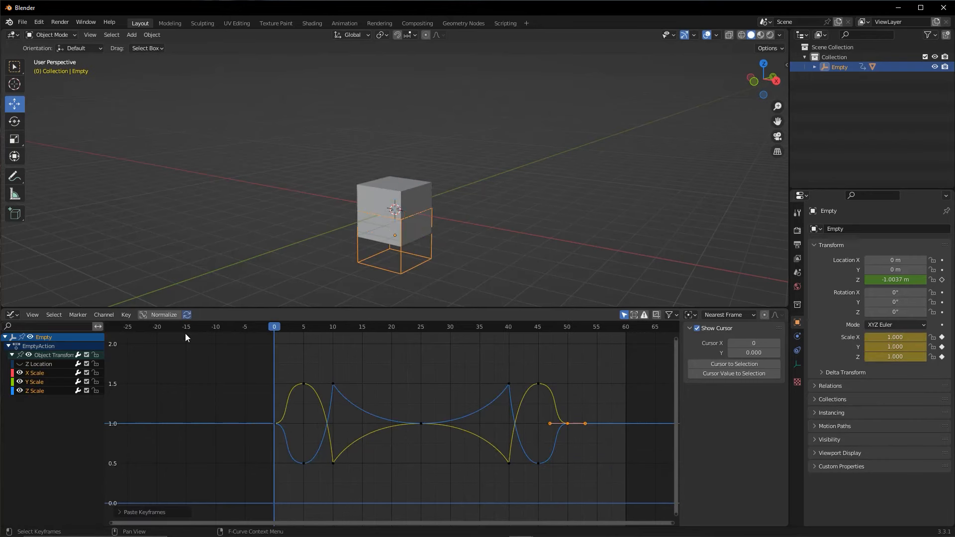
{"action": "key", "text": "space"}
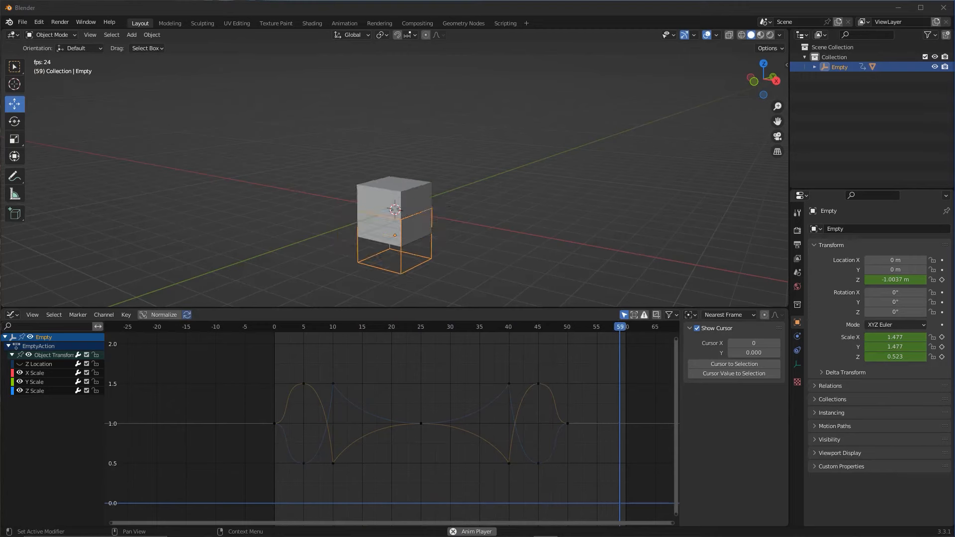
{"action": "key", "text": "space"}
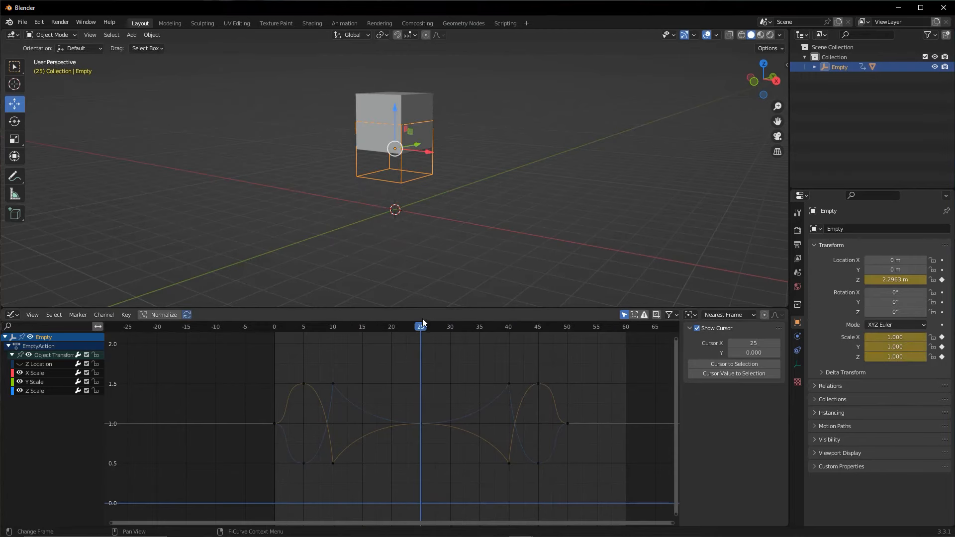
Step: Insert a Z rotation keyframe of 0° on the empty at frame 5
{"action": "left_click_drag", "start_coordinate": [423, 322], "coordinate": [303, 328]}
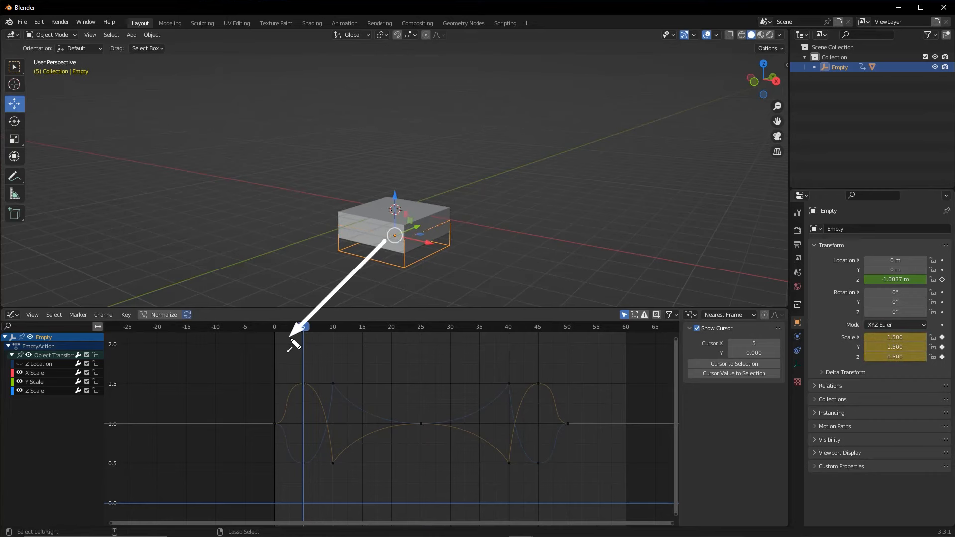
{"action": "left_click", "coordinate": [15, 314]}
{"action": "left_click", "coordinate": [12, 314]}
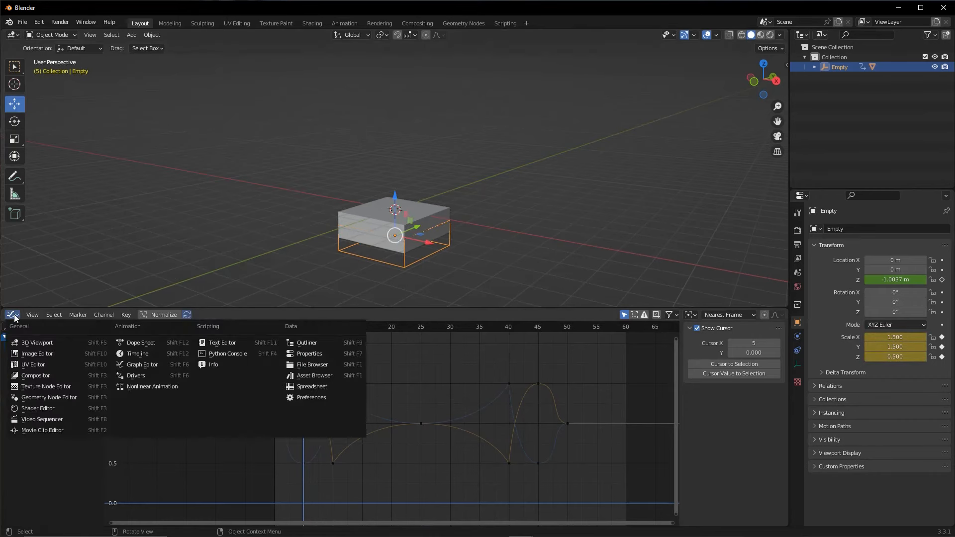
{"action": "left_click", "coordinate": [13, 315]}
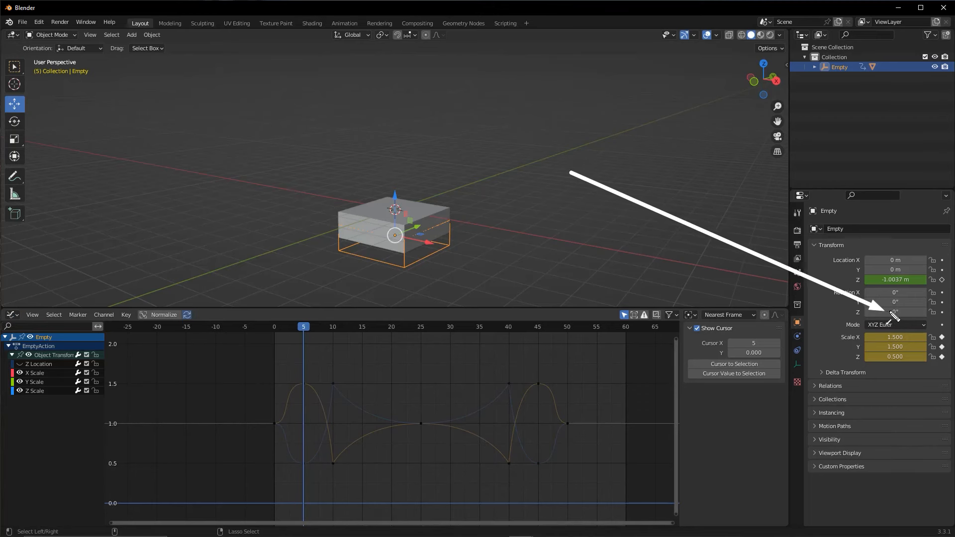
{"action": "mouse_move", "coordinate": [890, 313]}
{"action": "left_mouse_down"}
{"action": "mouse_move", "coordinate": [910, 313]}
{"action": "mouse_move", "coordinate": [862, 316]}
{"action": "left_mouse_up"}
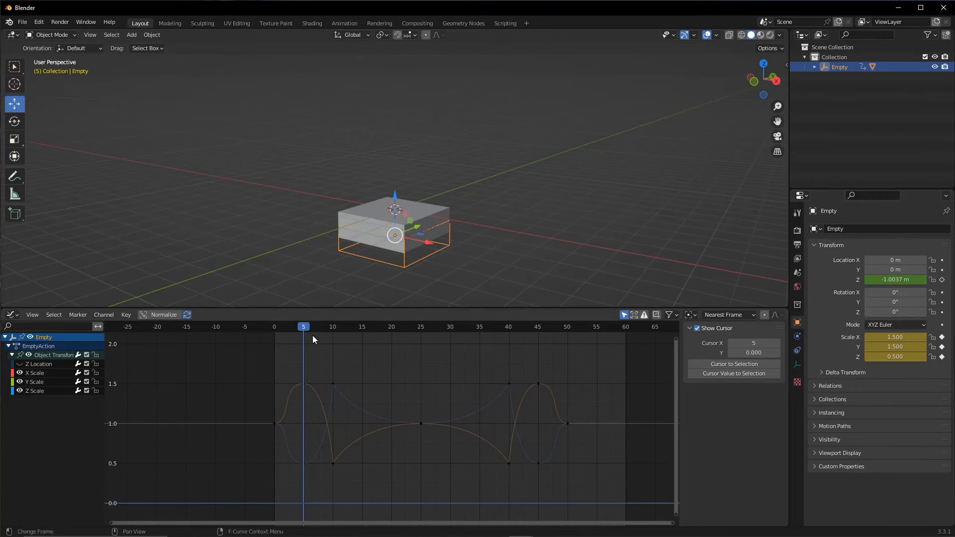
{"action": "left_click", "coordinate": [943, 312]}
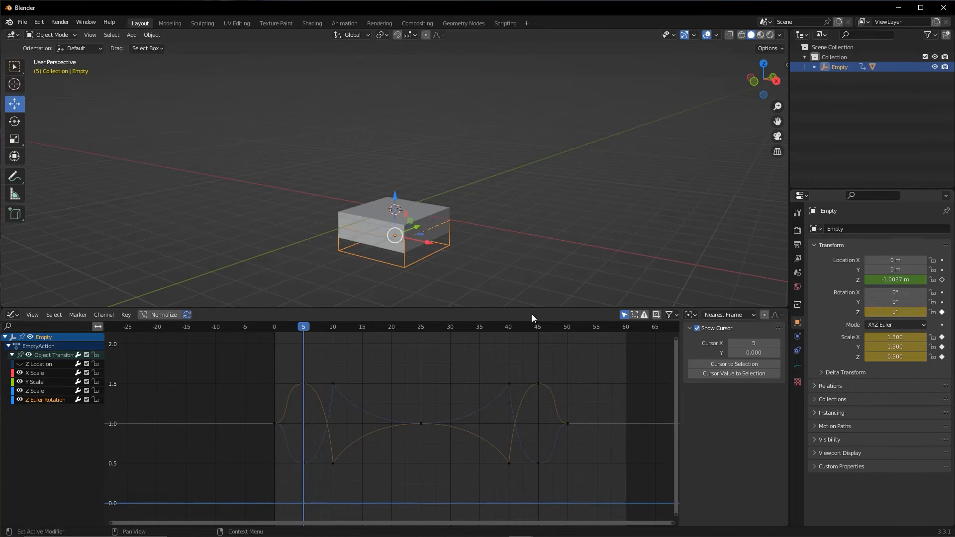
Step: Keyframe the empty's Z rotation at 360° at frame 45
{"action": "left_click_drag", "start_coordinate": [301, 330], "coordinate": [538, 328]}
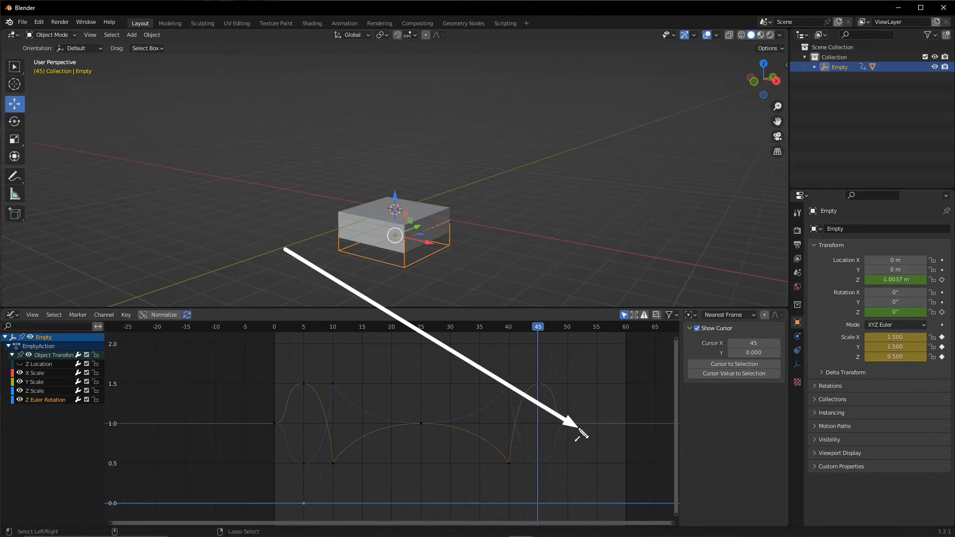
{"action": "left_click", "coordinate": [904, 314]}
{"action": "type", "text": "360"}
{"action": "key", "text": "Return"}
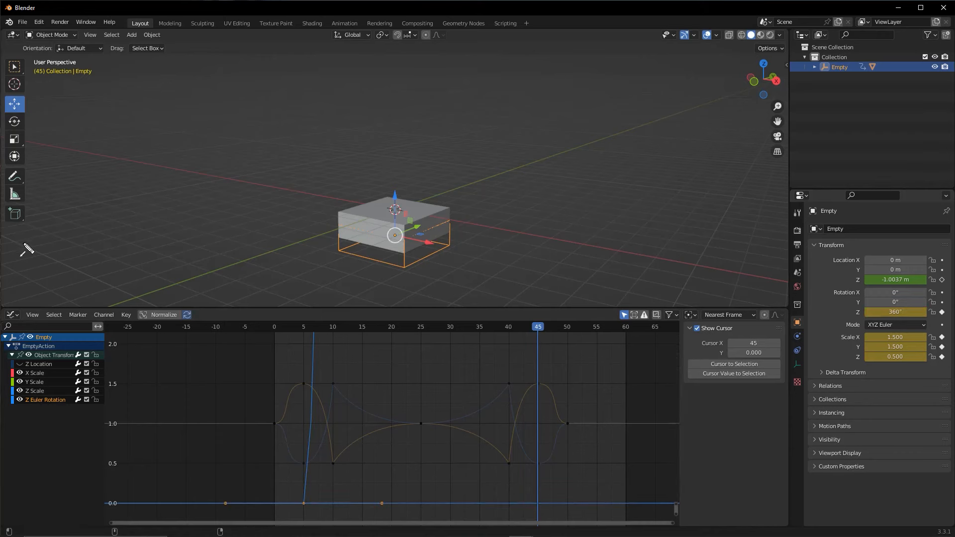
Step: Check the keyframes in the Timeline, return to the Graph Editor and play the animation from the start
{"action": "left_click", "coordinate": [12, 315]}
{"action": "left_click", "coordinate": [139, 356]}
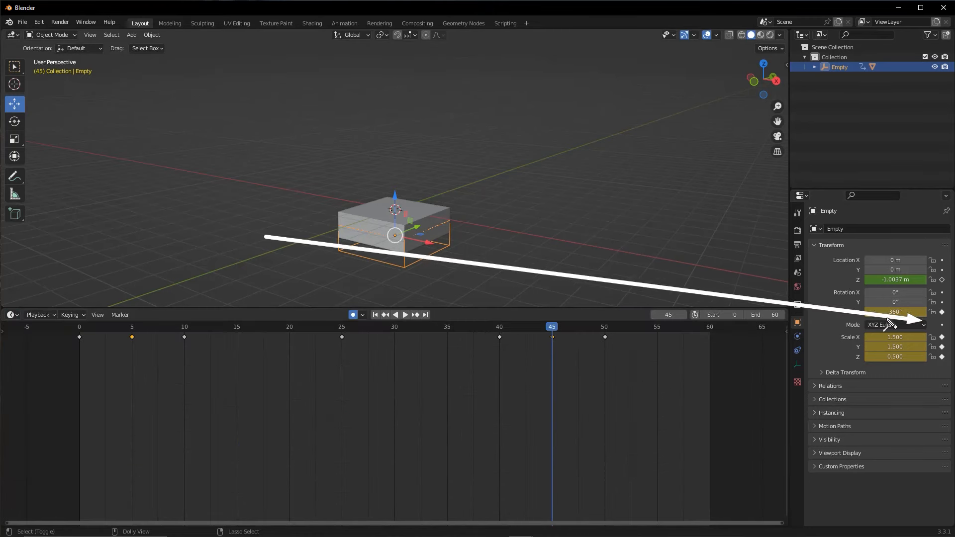
{"action": "left_click", "coordinate": [12, 315]}
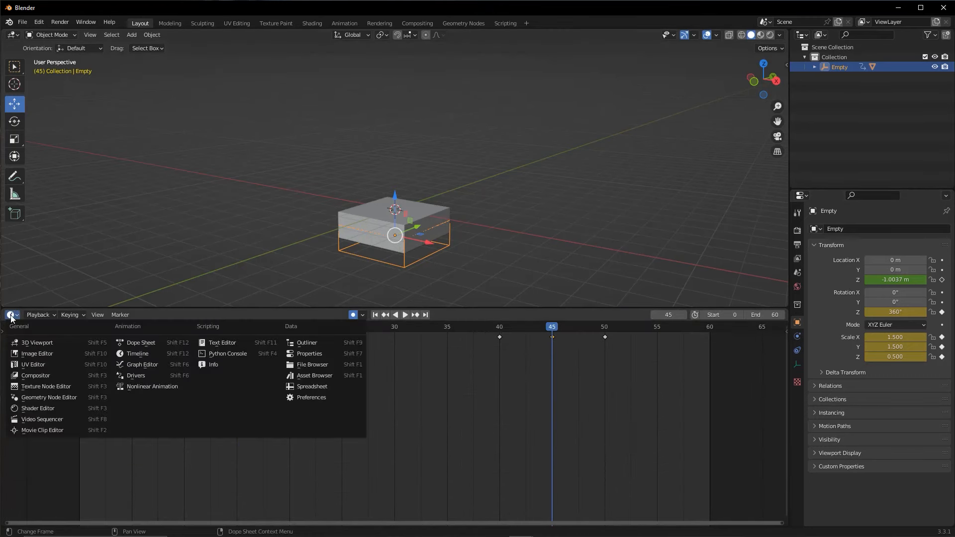
{"action": "left_click", "coordinate": [143, 365]}
{"action": "key", "text": "shift+Left"}
{"action": "key", "text": "space"}
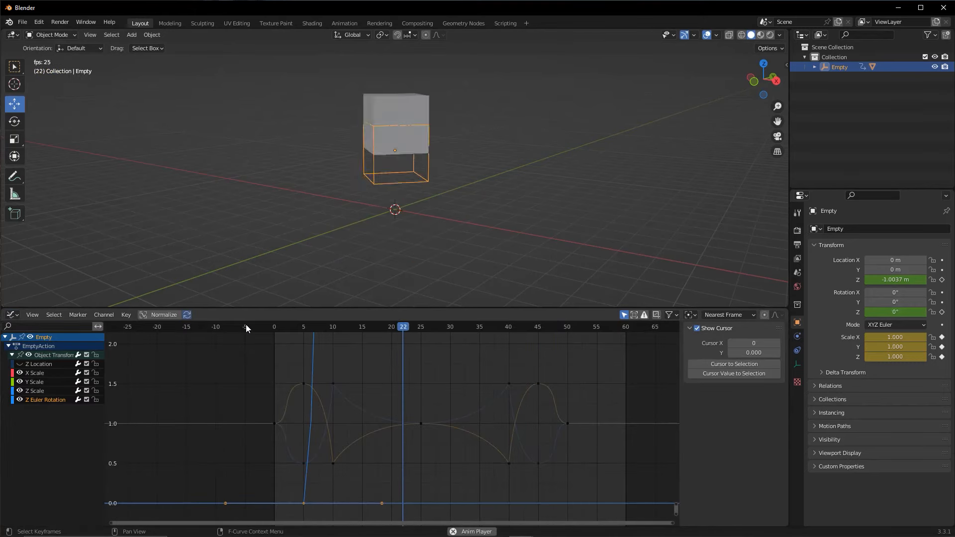
{"action": "key", "text": "space"}
Step: Hide the X, Y and Z Scale curves and frame the Z Euler Rotation curve in the Graph Editor
{"action": "mouse_move", "coordinate": [421, 404]}
{"action": "middle_mouse_down"}
{"action": "mouse_move", "coordinate": [418, 416]}
{"action": "mouse_move", "coordinate": [413, 401]}
{"action": "middle_mouse_up"}
{"action": "middle_click_drag", "start_coordinate": [404, 403], "coordinate": [390, 433], "text": "ctrl"}
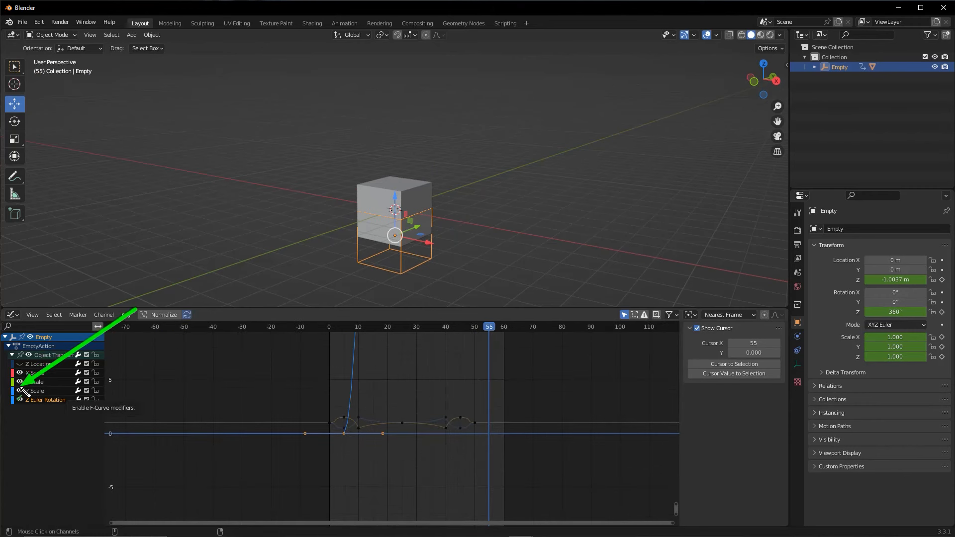
{"action": "left_click", "coordinate": [19, 373]}
{"action": "left_click", "coordinate": [20, 381]}
{"action": "left_click", "coordinate": [20, 391]}
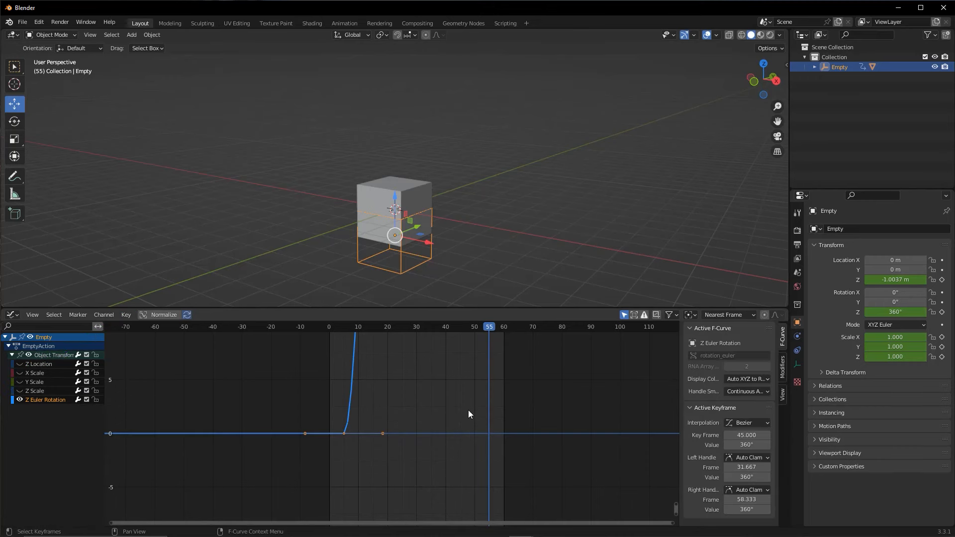
{"action": "key", "text": "Home"}
{"action": "middle_click_drag", "start_coordinate": [459, 407], "coordinate": [387, 392], "text": "ctrl"}
{"action": "left_click", "coordinate": [453, 391]}
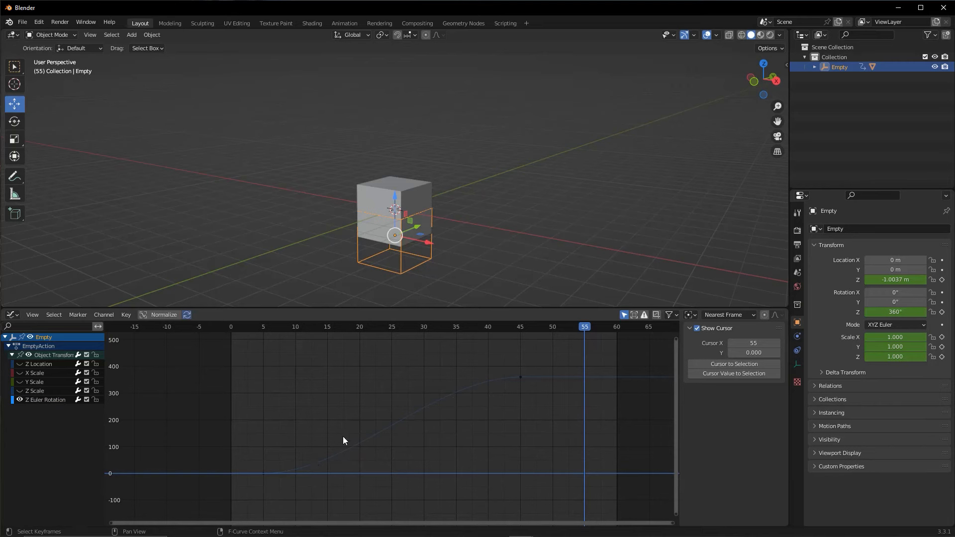
Step: Lengthen the Z rotation keyframe handles to about 26 frames per side at frame 45 and about 27 at frame 5
{"action": "left_click", "coordinate": [520, 377]}
{"action": "key", "text": "s"}
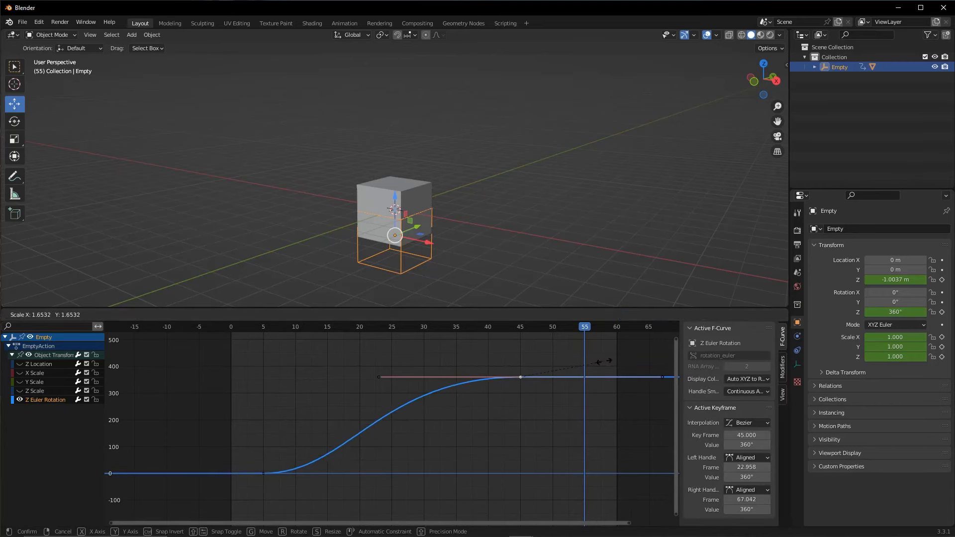
{"action": "left_click", "coordinate": [620, 356]}
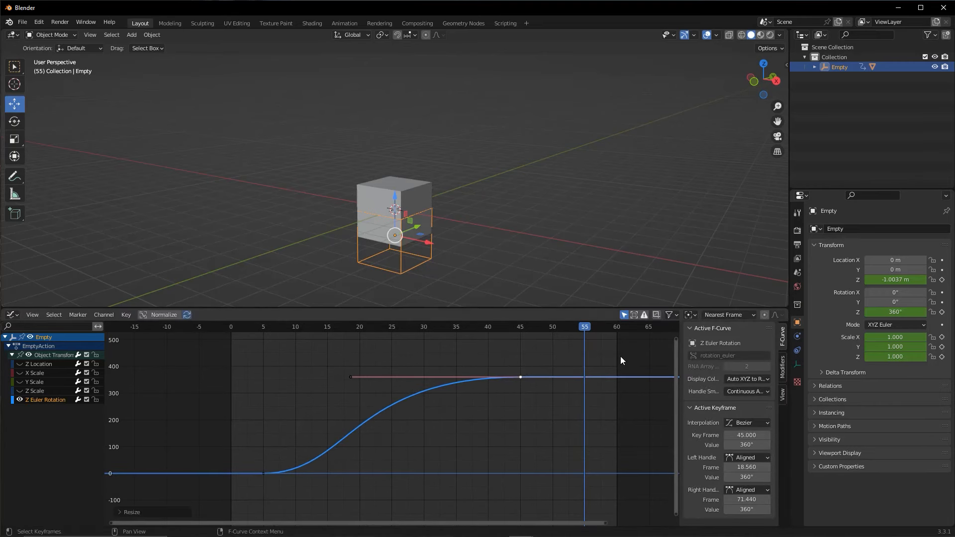
{"action": "left_click", "coordinate": [269, 473]}
{"action": "key", "text": "s"}
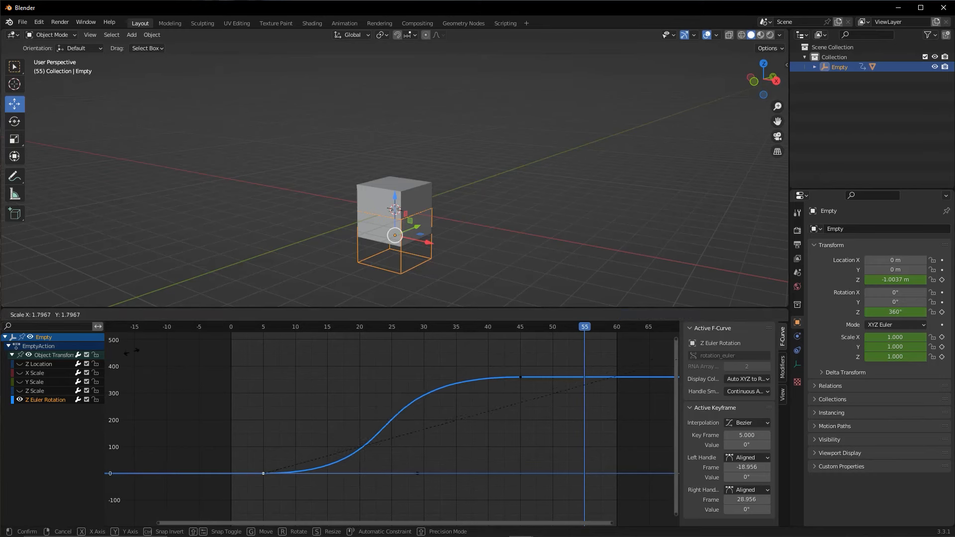
{"action": "left_click", "coordinate": [171, 347]}
Step: Scrub and play the animation to check the eased Z rotation
{"action": "left_click", "coordinate": [255, 327]}
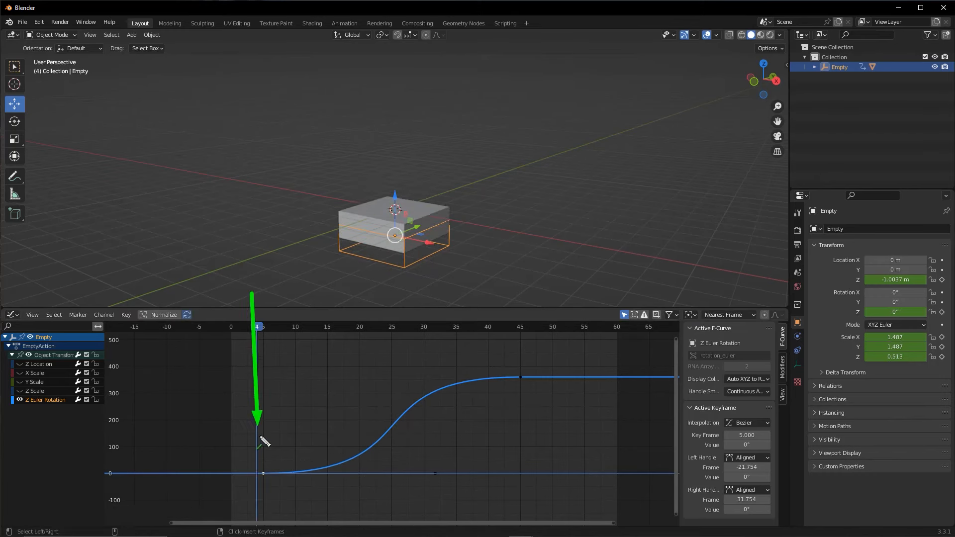
{"action": "mouse_move", "coordinate": [395, 431]}
{"action": "left_mouse_down", "text": "ctrl+shift"}
{"action": "mouse_move", "coordinate": [397, 417]}
{"action": "mouse_move", "coordinate": [367, 424]}
{"action": "left_mouse_up", "text": "ctrl+shift"}
{"action": "left_click", "coordinate": [228, 326]}
{"action": "key", "text": "space"}
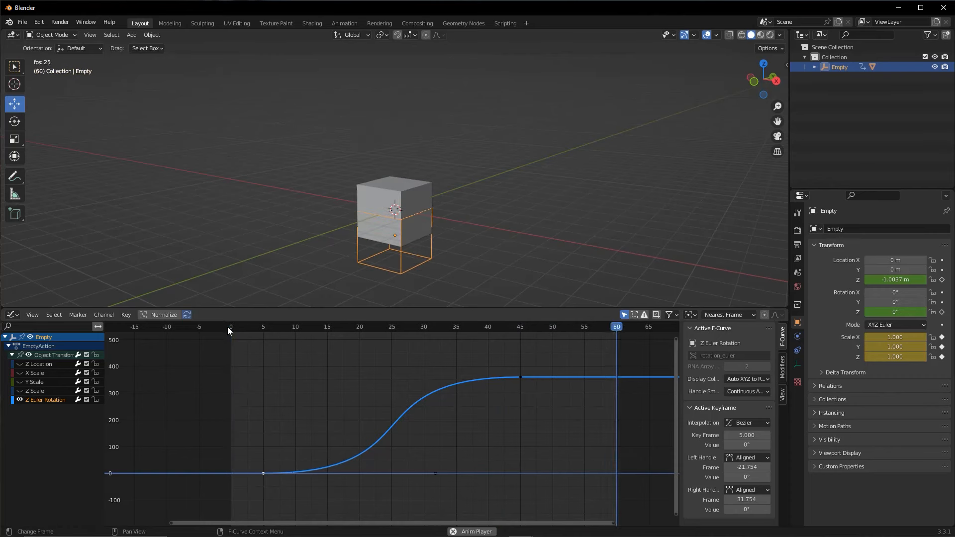
{"action": "key", "text": "space"}
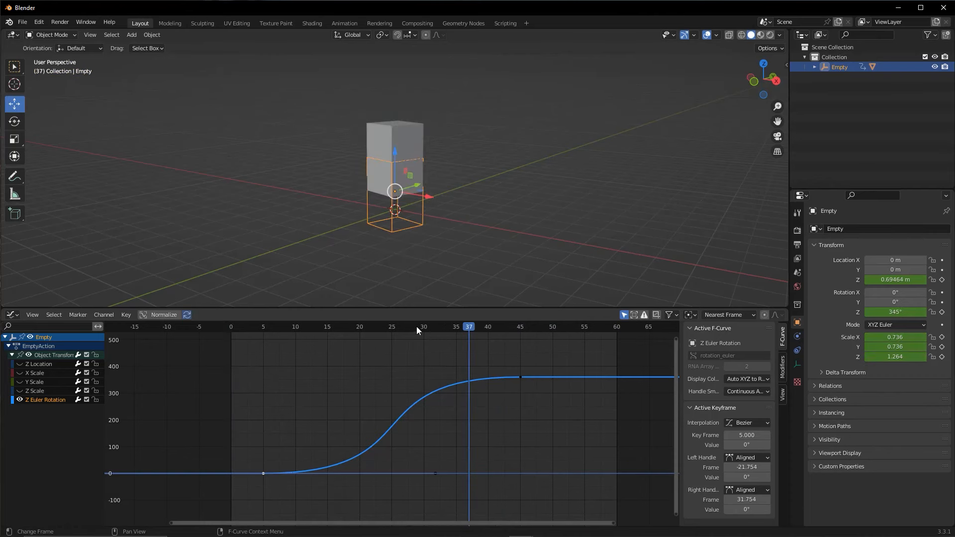
{"action": "left_click_drag", "start_coordinate": [416, 327], "coordinate": [392, 327]}
Step: Deselect the empty, enlarge the 3D viewport over the Graph Editor and scrub the animation from a higher angle
{"action": "left_click", "coordinate": [418, 186]}
{"action": "middle_click_drag", "start_coordinate": [418, 184], "coordinate": [413, 226]}
{"action": "left_click_drag", "start_coordinate": [371, 308], "coordinate": [371, 395]}
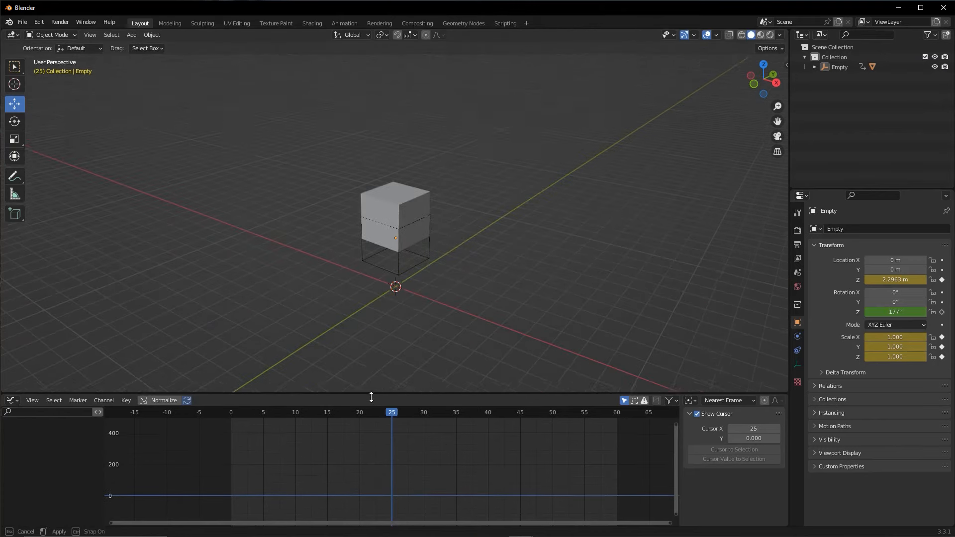
{"action": "left_click", "coordinate": [365, 414]}
{"action": "left_click_drag", "start_coordinate": [254, 413], "coordinate": [157, 421]}
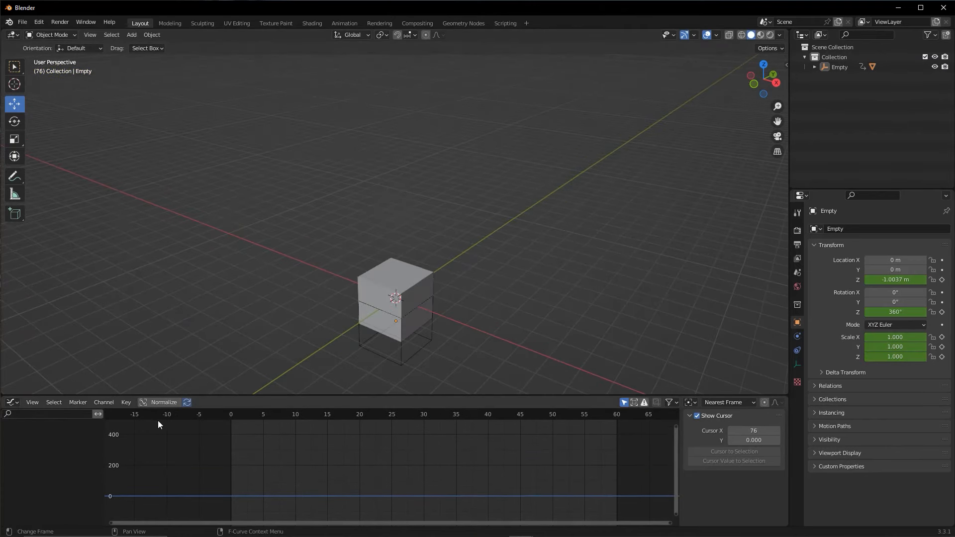
{"action": "middle_click_drag", "start_coordinate": [419, 307], "coordinate": [404, 255], "text": "shift"}
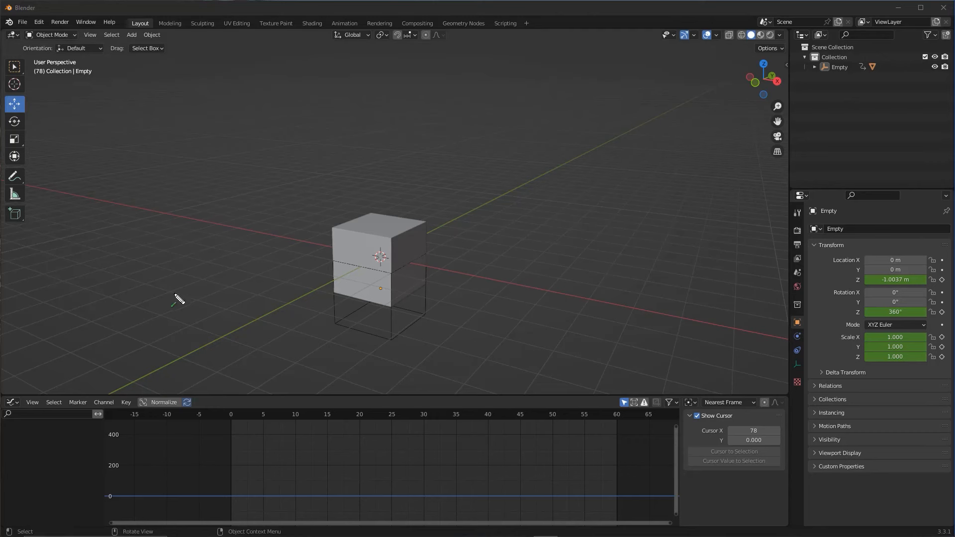
Step: Start appending from another file and browse up to the "6 modelar carro 3D" folder
{"action": "left_click", "coordinate": [24, 22]}
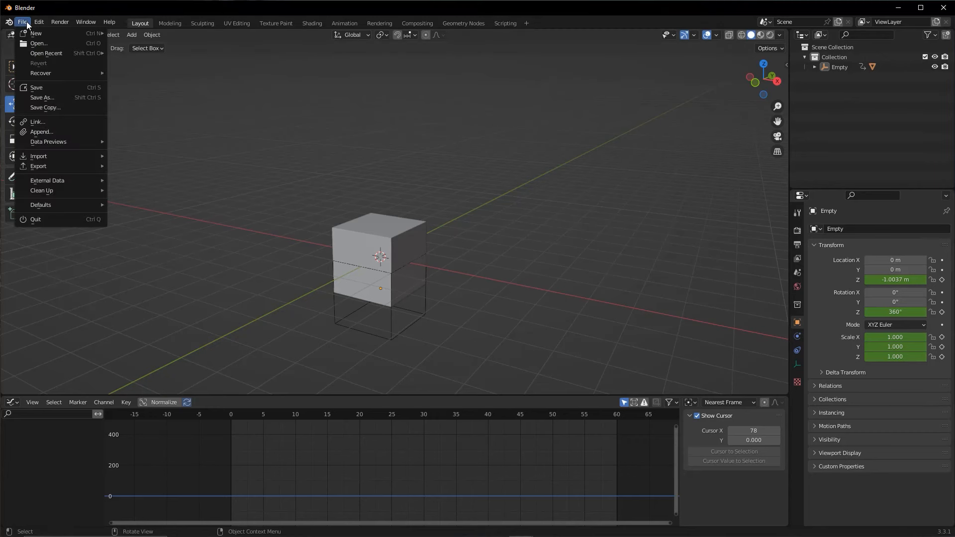
{"action": "left_click", "coordinate": [42, 132]}
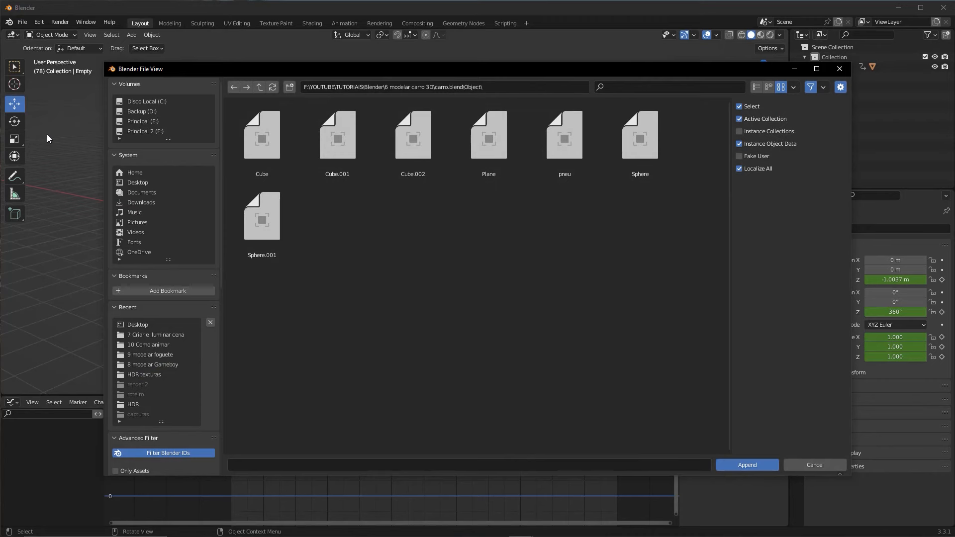
{"action": "left_click_drag", "start_coordinate": [433, 72], "coordinate": [414, 59]}
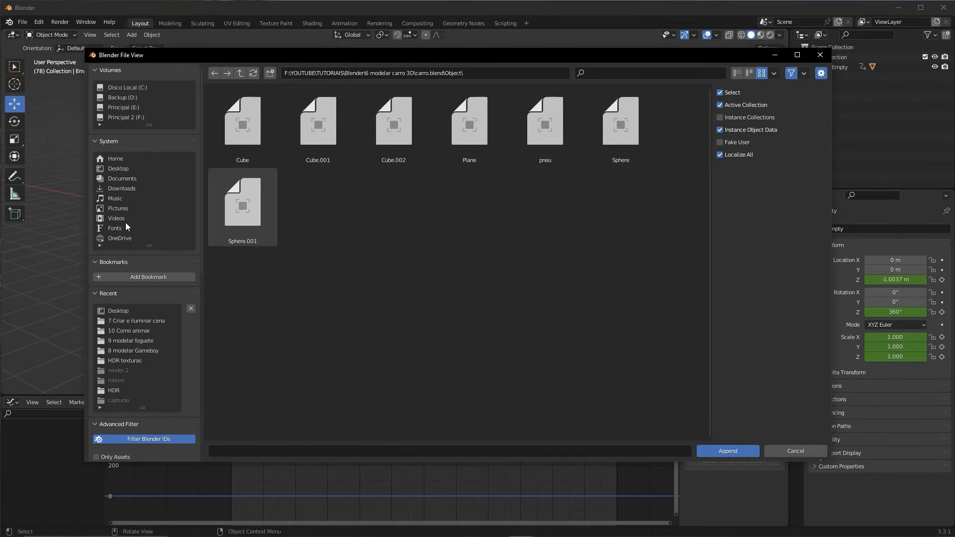
{"action": "key", "text": "BackSpace"}
{"action": "key", "text": "BackSpace"}
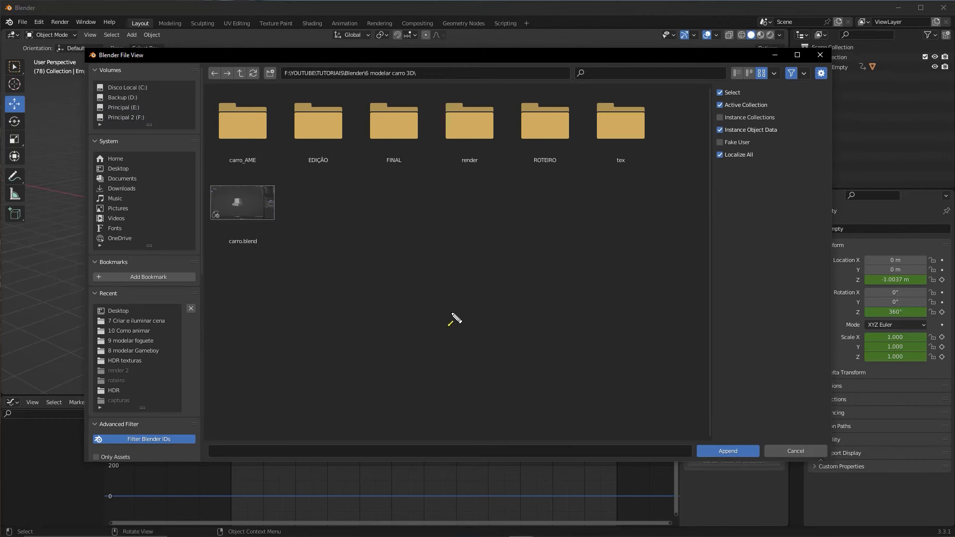
Step: Open the Object category inside carro.blend and append all of its objects to the scene
{"action": "mouse_move", "coordinate": [385, 391]}
{"action": "left_mouse_down"}
{"action": "mouse_move", "coordinate": [367, 124]}
{"action": "mouse_move", "coordinate": [434, 126]}
{"action": "mouse_move", "coordinate": [454, 284]}
{"action": "mouse_move", "coordinate": [264, 227]}
{"action": "left_mouse_up"}
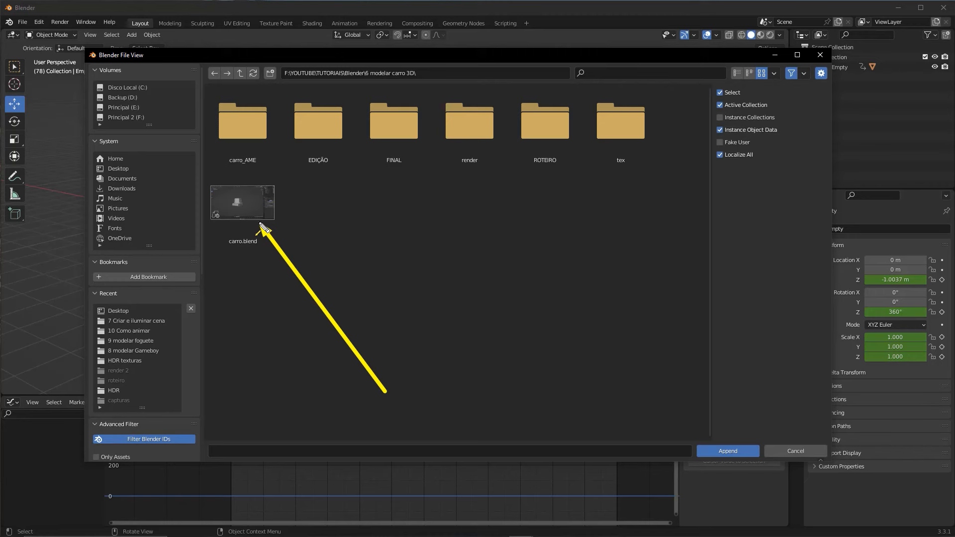
{"action": "mouse_move", "coordinate": [262, 226]}
{"action": "left_mouse_down"}
{"action": "mouse_move", "coordinate": [315, 238]}
{"action": "mouse_move", "coordinate": [264, 196]}
{"action": "mouse_move", "coordinate": [259, 209]}
{"action": "left_mouse_up"}
{"action": "double_click", "coordinate": [245, 202]}
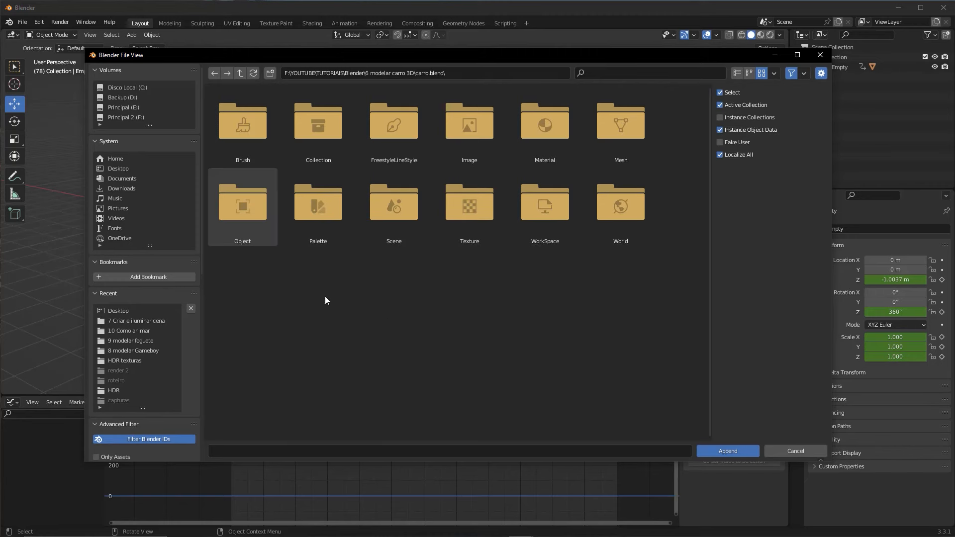
{"action": "mouse_move", "coordinate": [453, 393]}
{"action": "left_mouse_down"}
{"action": "mouse_move", "coordinate": [214, 167]}
{"action": "mouse_move", "coordinate": [486, 64]}
{"action": "mouse_move", "coordinate": [469, 118]}
{"action": "mouse_move", "coordinate": [260, 206]}
{"action": "left_mouse_up"}
{"action": "double_click", "coordinate": [244, 202]}
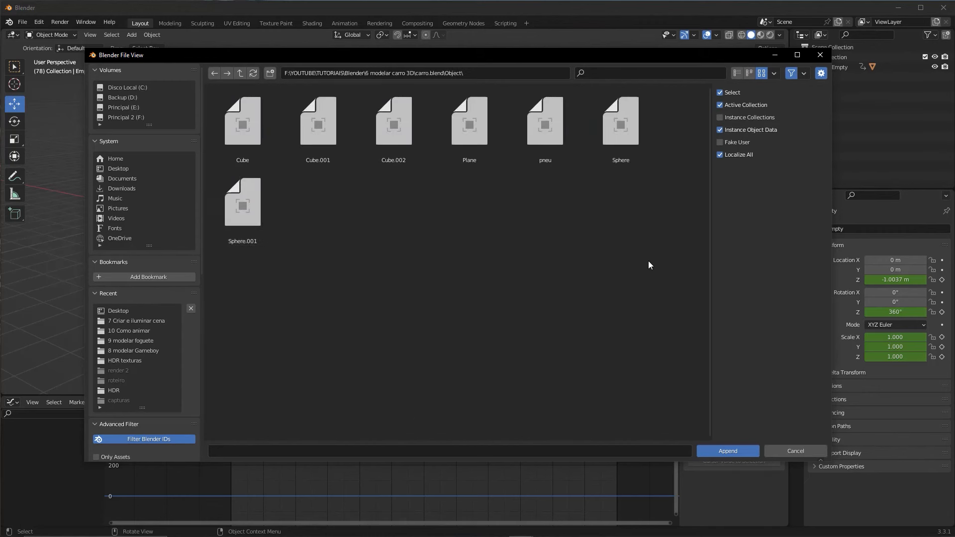
{"action": "key", "text": "a"}
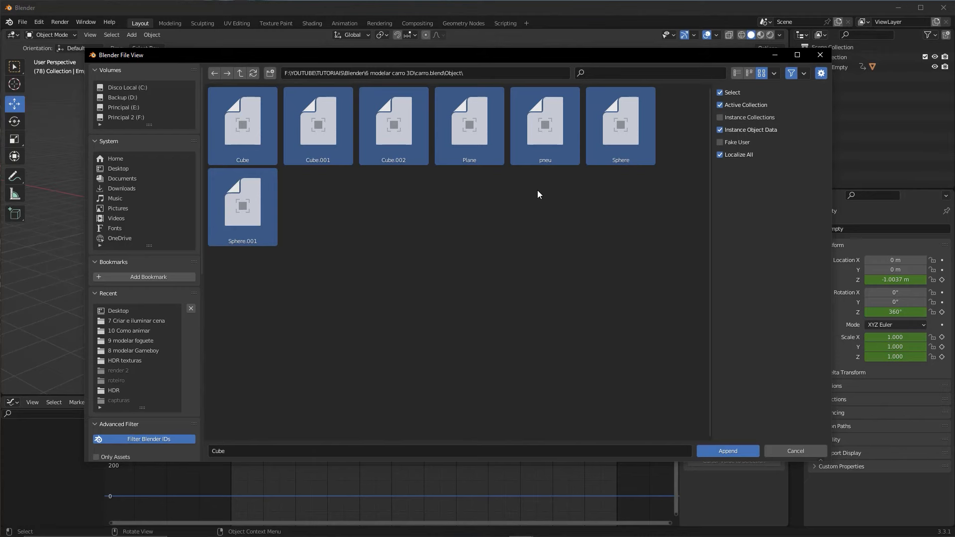
{"action": "left_click_drag", "start_coordinate": [640, 269], "coordinate": [286, 128]}
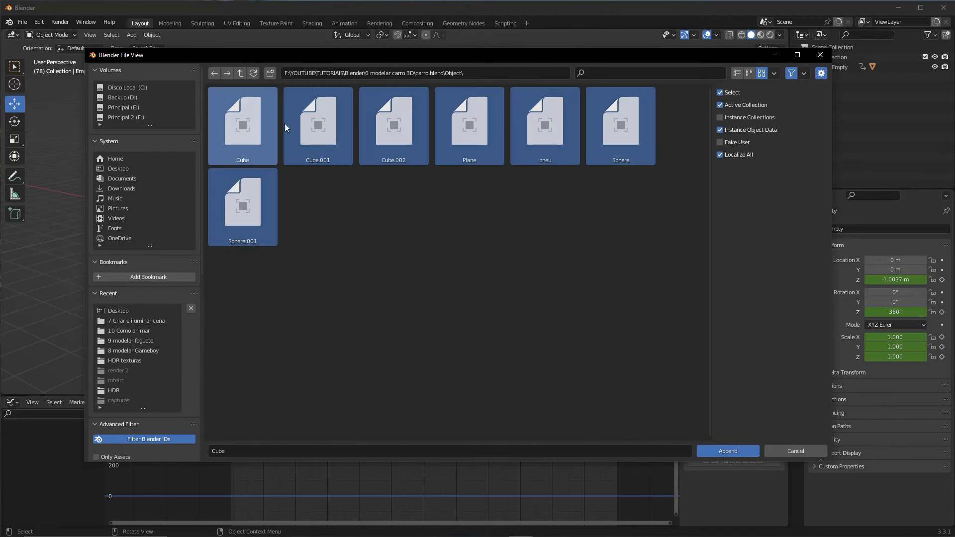
{"action": "left_click", "coordinate": [722, 451]}
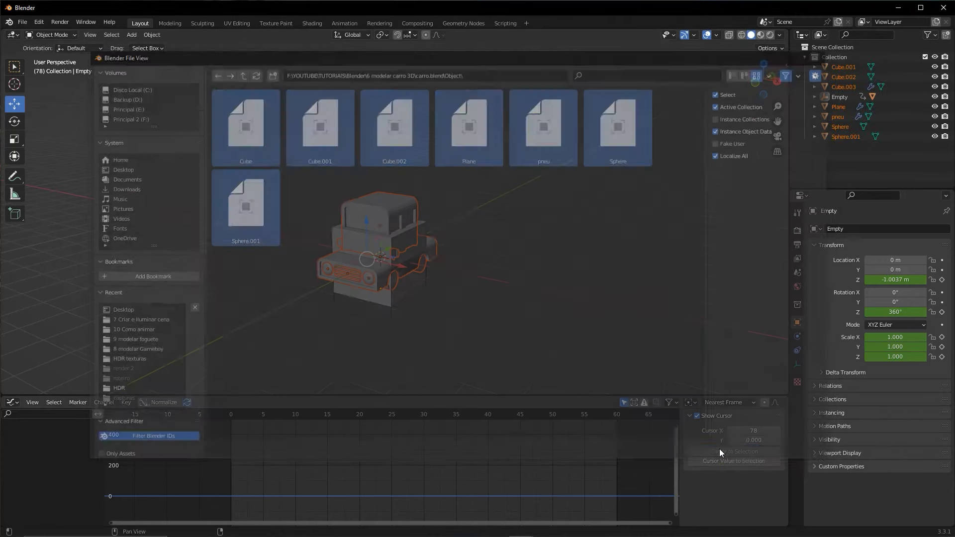
Step: At frame 0 in front view, lower the appended car parts along Z until the wheels align with the cube's base
{"action": "scroll", "coordinate": [421, 217], "scroll_direction": "up", "scroll_amount": 2}
{"action": "middle_click_drag", "start_coordinate": [422, 215], "coordinate": [388, 201]}
{"action": "scroll", "coordinate": [349, 190], "scroll_direction": "up", "scroll_amount": 2}
{"action": "key", "text": "KP_1"}
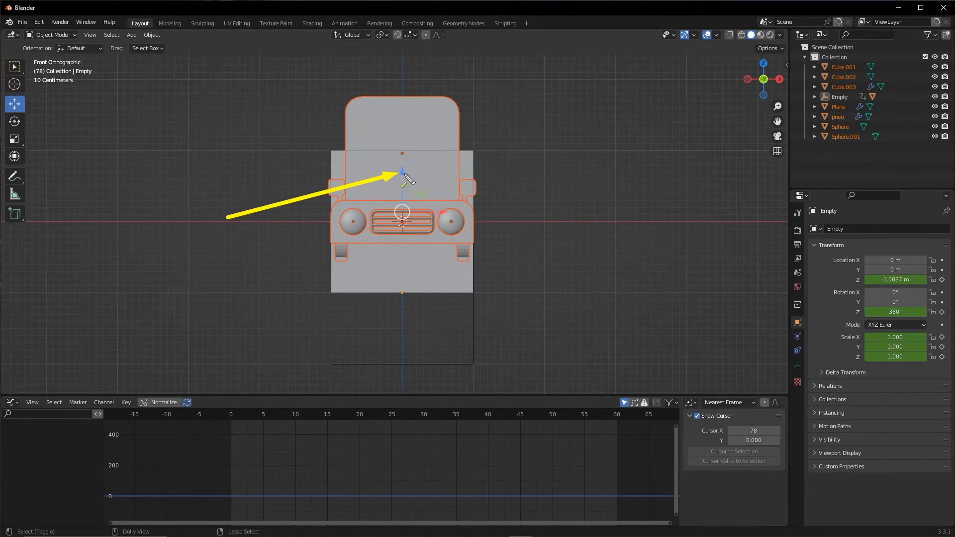
{"action": "key", "text": "Escape"}
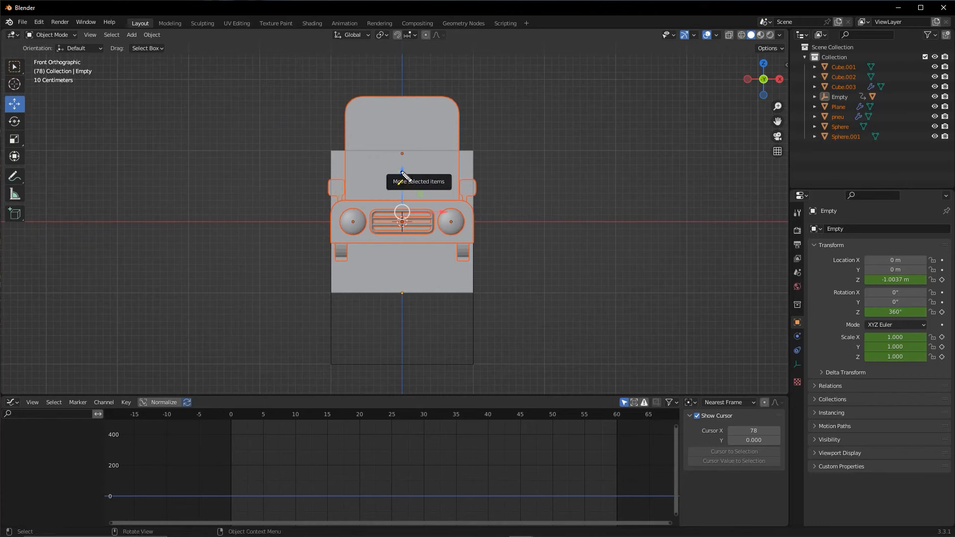
{"action": "mouse_move", "coordinate": [263, 417]}
{"action": "left_mouse_down"}
{"action": "mouse_move", "coordinate": [224, 417]}
{"action": "mouse_move", "coordinate": [602, 417]}
{"action": "mouse_move", "coordinate": [216, 422]}
{"action": "mouse_move", "coordinate": [358, 417]}
{"action": "mouse_move", "coordinate": [225, 420]}
{"action": "left_mouse_up"}
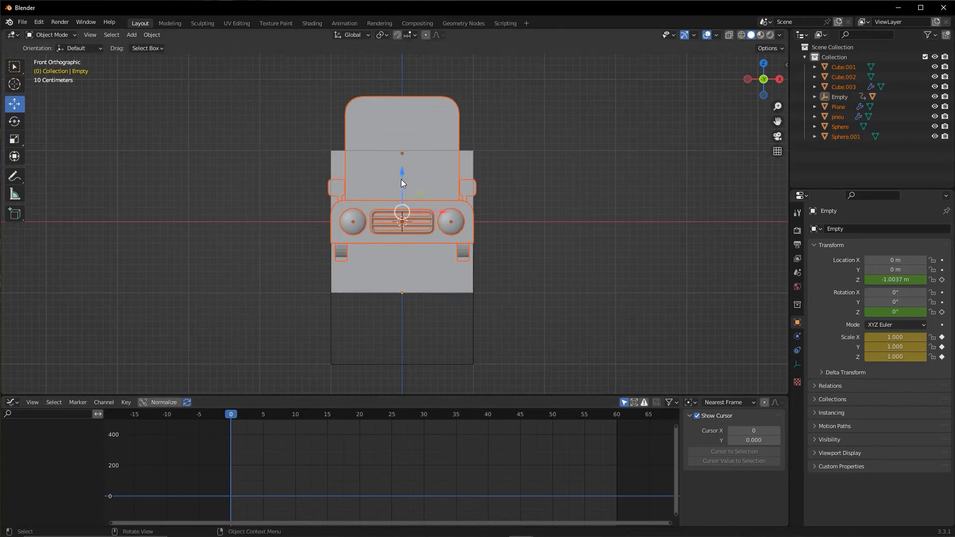
{"action": "left_click_drag", "start_coordinate": [403, 174], "coordinate": [410, 206]}
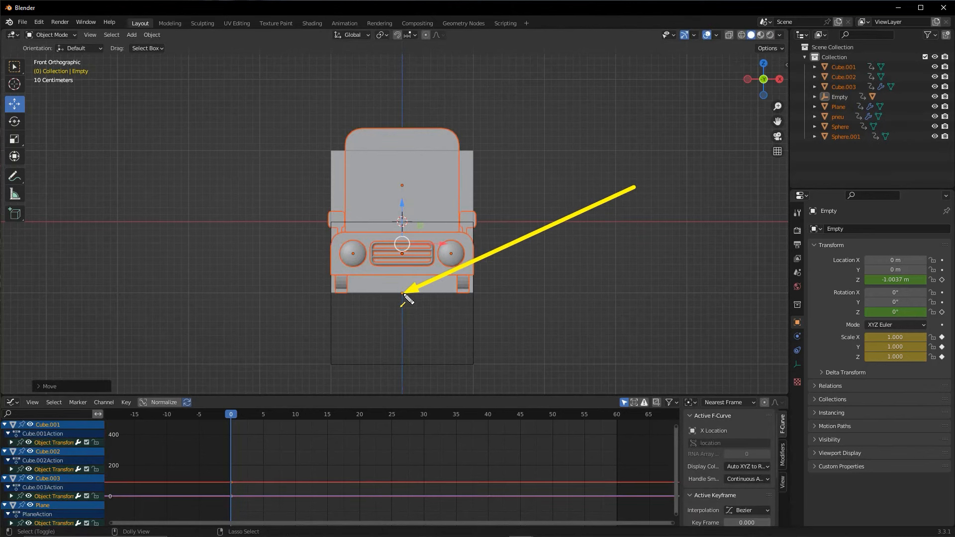
Step: Change the Graph Editor area to a Timeline and turn off auto keying
{"action": "left_click", "coordinate": [13, 403]}
{"action": "left_click", "coordinate": [15, 402]}
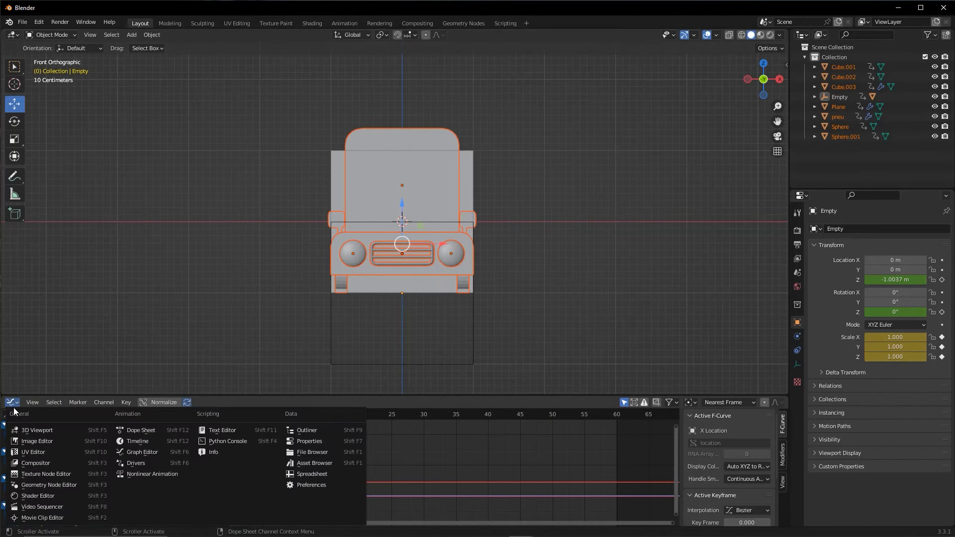
{"action": "left_click", "coordinate": [137, 441]}
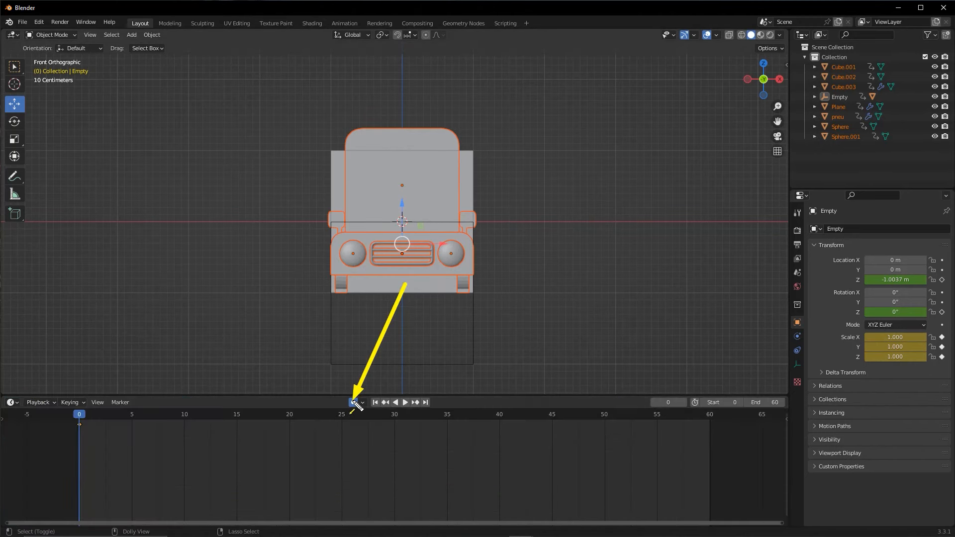
{"action": "left_click", "coordinate": [353, 402]}
{"action": "left_click", "coordinate": [354, 403]}
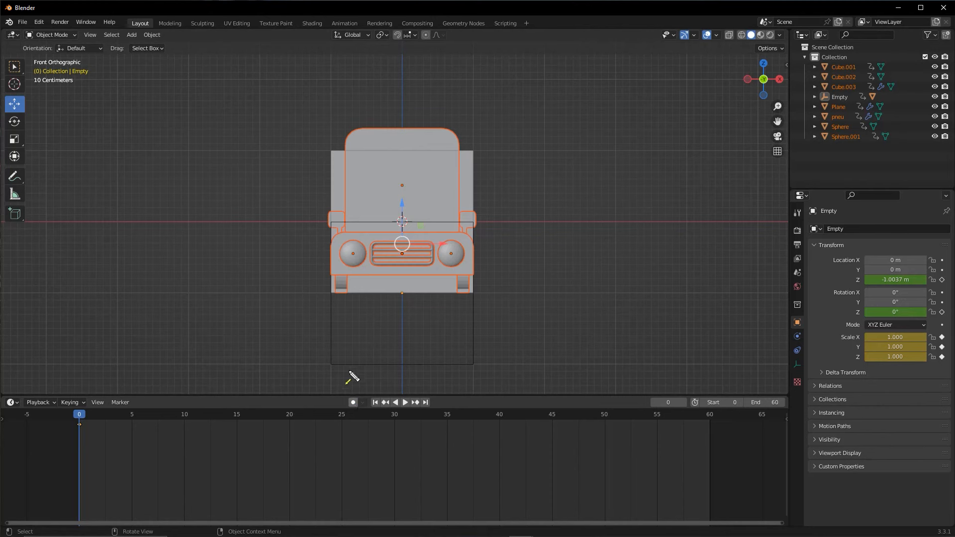
{"action": "mouse_move", "coordinate": [335, 400]}
{"action": "left_mouse_down"}
{"action": "mouse_move", "coordinate": [362, 288]}
{"action": "mouse_move", "coordinate": [479, 299]}
{"action": "left_mouse_up"}
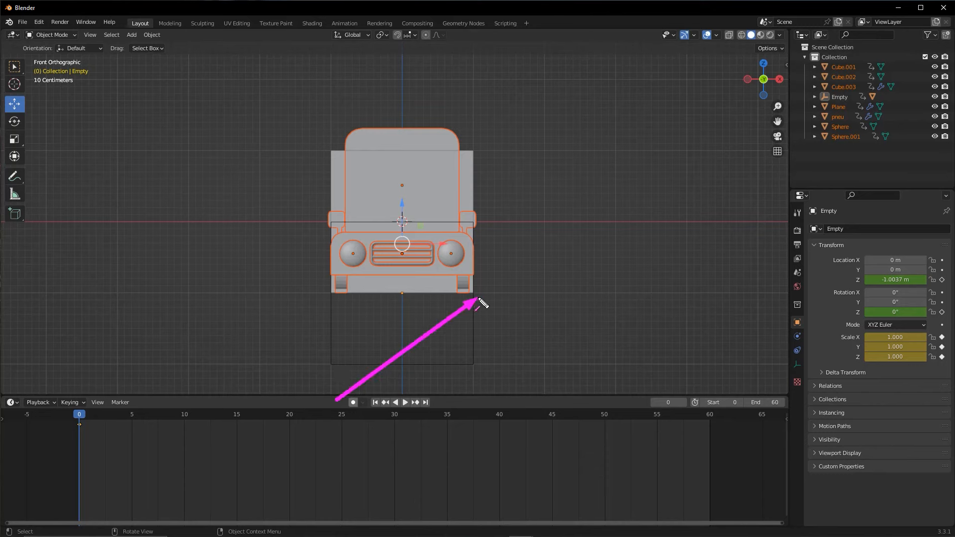
Step: Parent all car parts, including the spheres, Plane, pneu and Cube.001 to Cube.003, to the Empty in the Outliner
{"action": "mouse_move", "coordinate": [547, 235]}
{"action": "left_mouse_down"}
{"action": "mouse_move", "coordinate": [846, 85]}
{"action": "mouse_move", "coordinate": [866, 62]}
{"action": "mouse_move", "coordinate": [829, 152]}
{"action": "mouse_move", "coordinate": [853, 64]}
{"action": "mouse_move", "coordinate": [831, 122]}
{"action": "mouse_move", "coordinate": [840, 150]}
{"action": "mouse_move", "coordinate": [844, 82]}
{"action": "mouse_move", "coordinate": [843, 144]}
{"action": "mouse_move", "coordinate": [864, 115]}
{"action": "mouse_move", "coordinate": [838, 97]}
{"action": "left_mouse_up"}
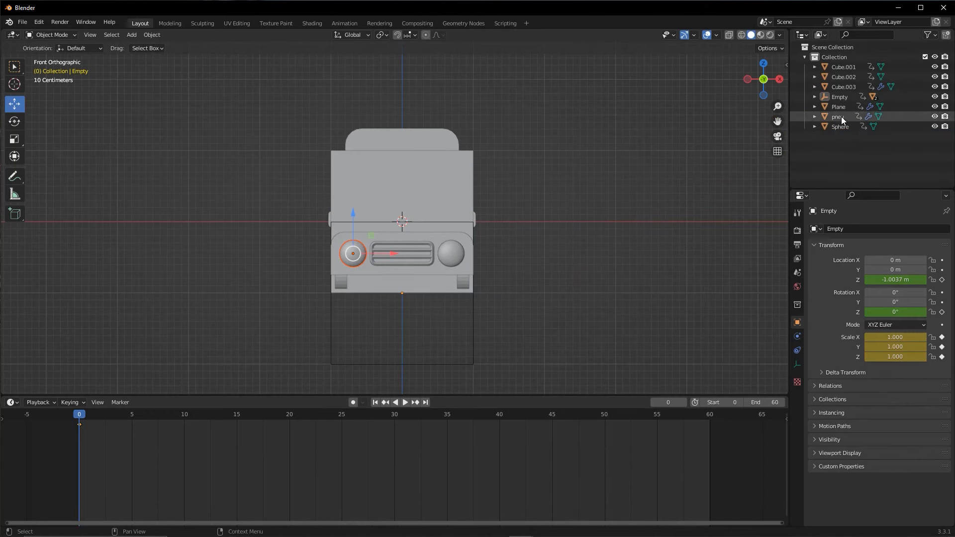
{"action": "left_click_drag", "start_coordinate": [855, 146], "coordinate": [842, 94]}
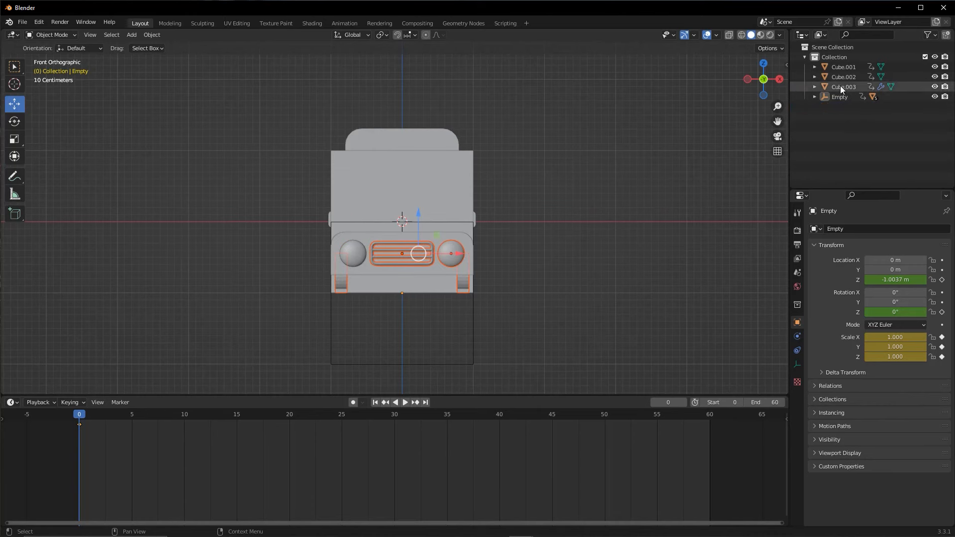
{"action": "left_click", "coordinate": [840, 86]}
{"action": "left_click", "coordinate": [839, 66], "text": "shift"}
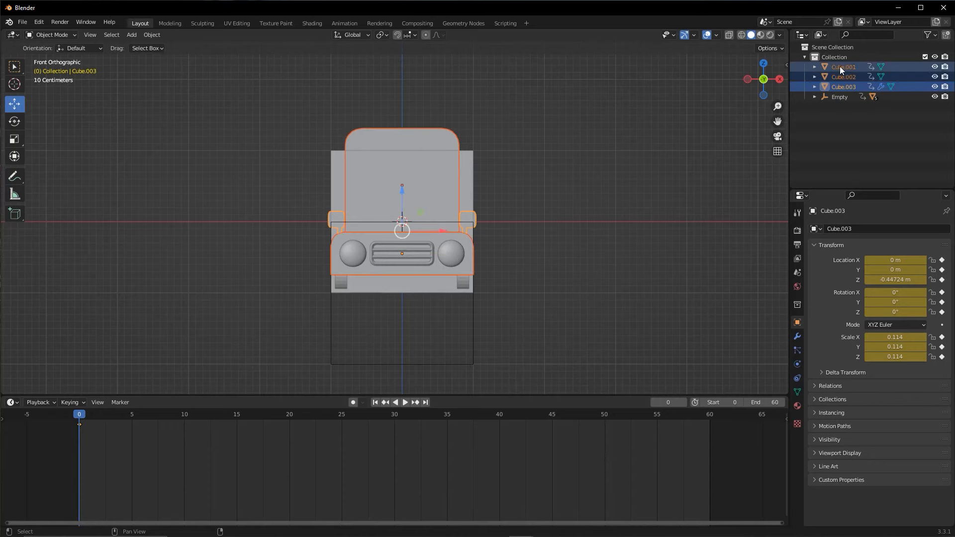
{"action": "left_click_drag", "start_coordinate": [860, 96], "coordinate": [839, 97]}
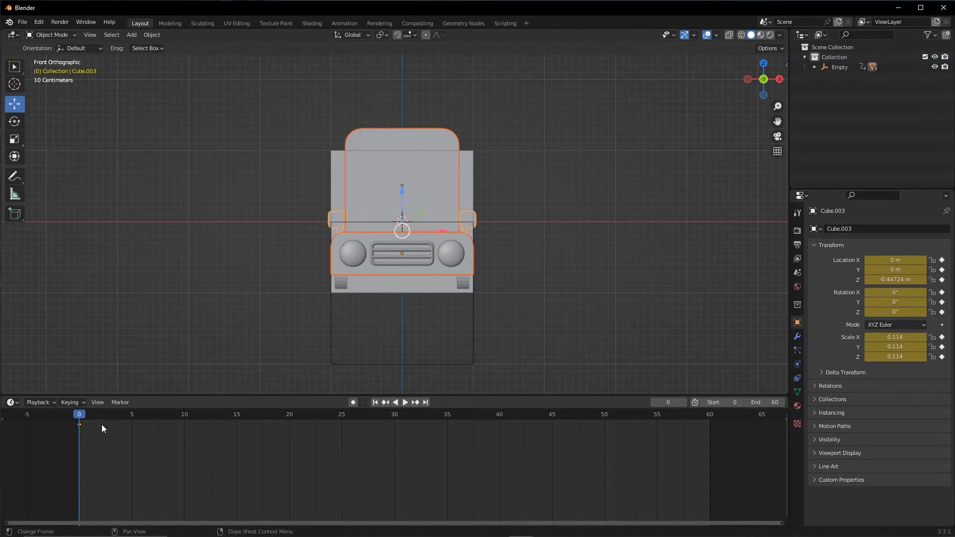
Step: Play the animation from frame 5 in perspective to check how the car follows the empty
{"action": "left_click", "coordinate": [132, 415]}
{"action": "middle_click_drag", "start_coordinate": [490, 201], "coordinate": [404, 191]}
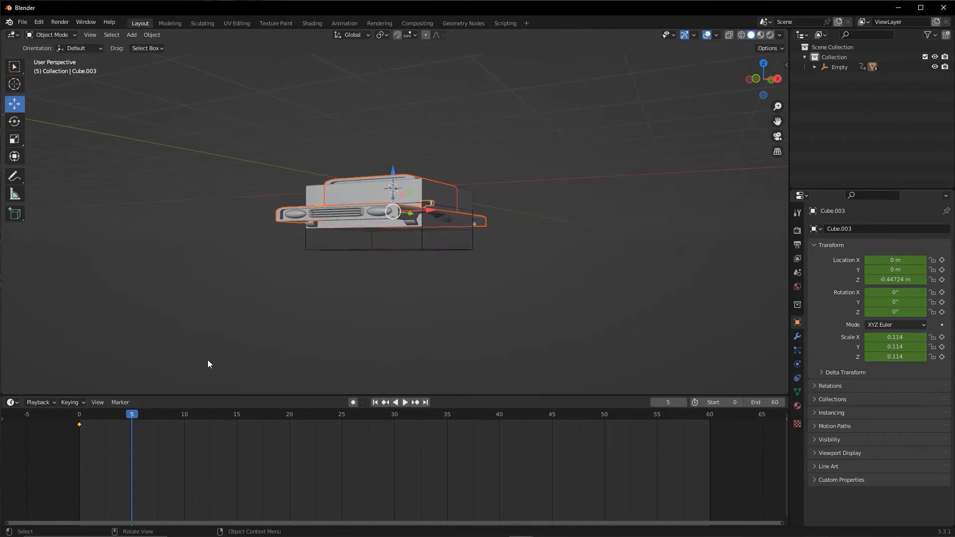
{"action": "key", "text": "space"}
{"action": "middle_click_drag", "start_coordinate": [425, 229], "coordinate": [448, 233]}
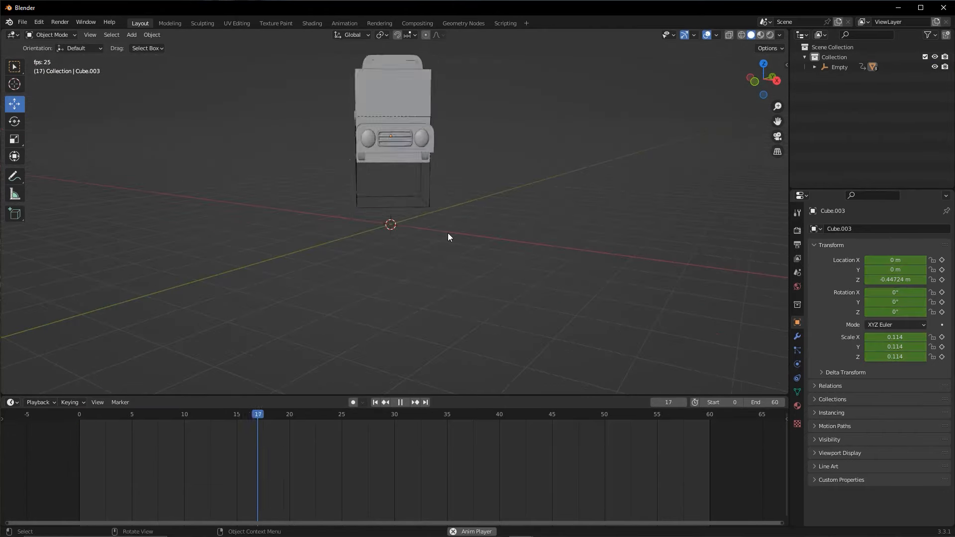
Step: Expand the Empty's hierarchy in the Outliner and hide the original Cube in the viewport
{"action": "left_click", "coordinate": [401, 196]}
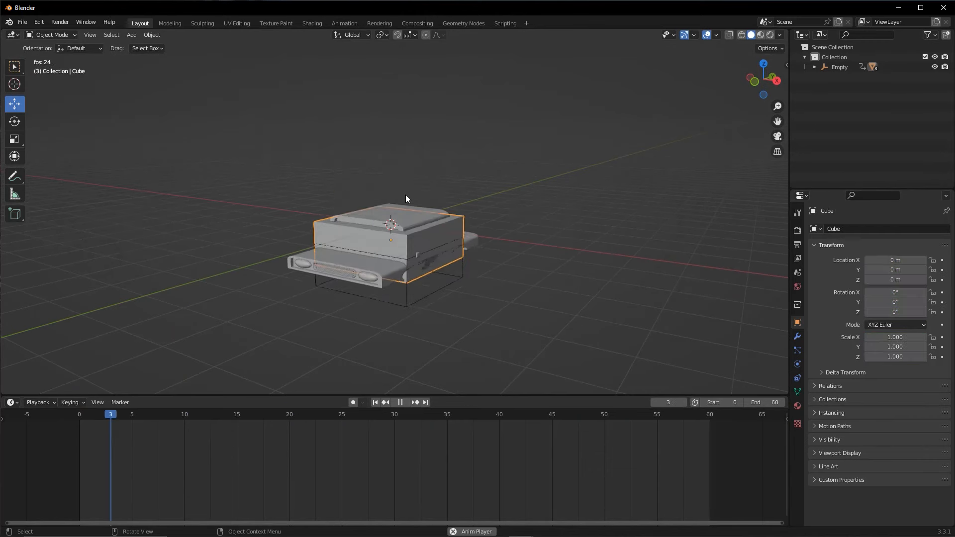
{"action": "key", "text": "ctrl+2"}
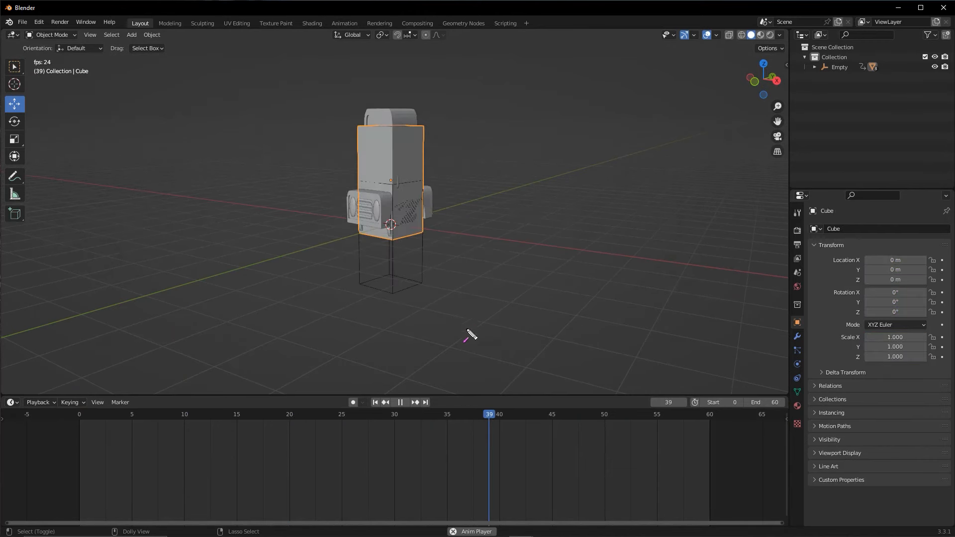
{"action": "left_click_drag", "start_coordinate": [485, 339], "coordinate": [903, 82]}
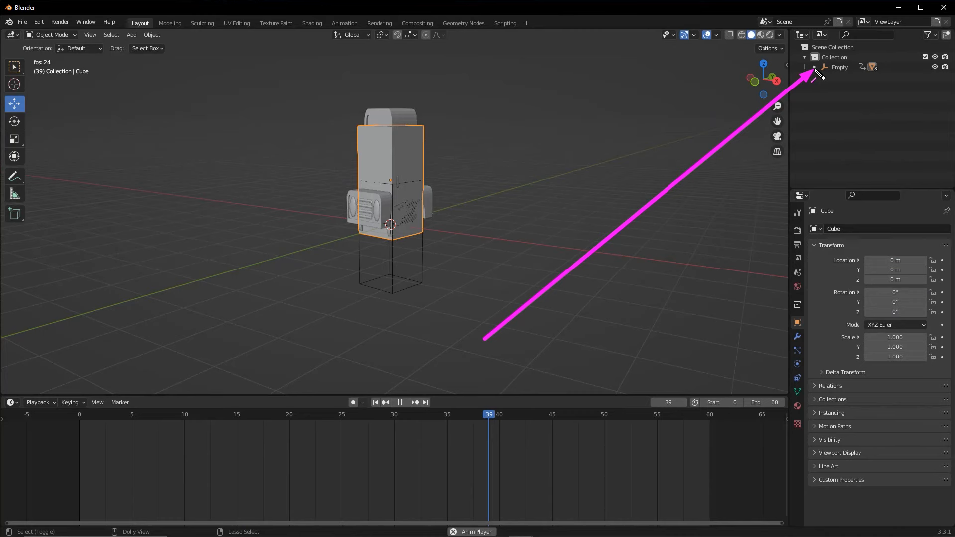
{"action": "key", "text": "Escape"}
{"action": "left_click", "coordinate": [815, 67]}
{"action": "left_click", "coordinate": [848, 87]}
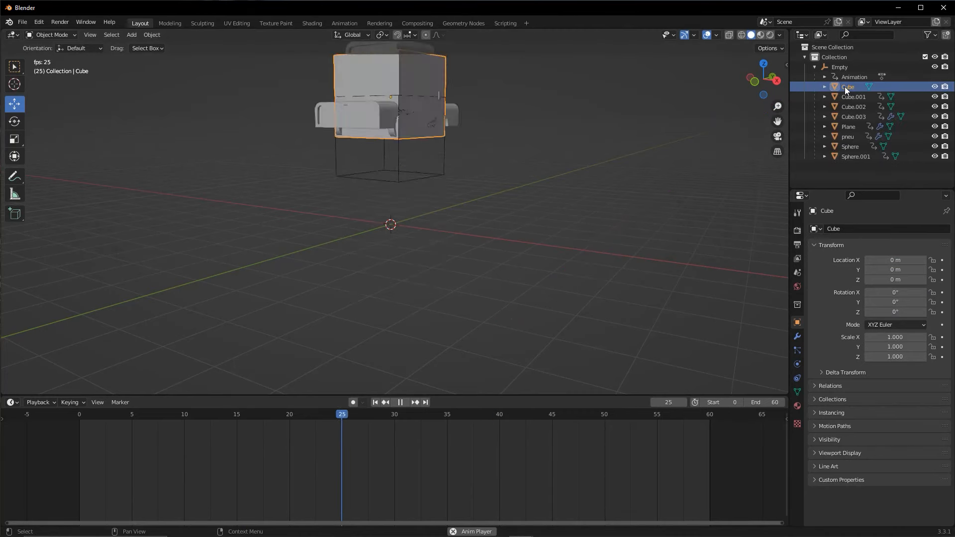
{"action": "left_click", "coordinate": [935, 87]}
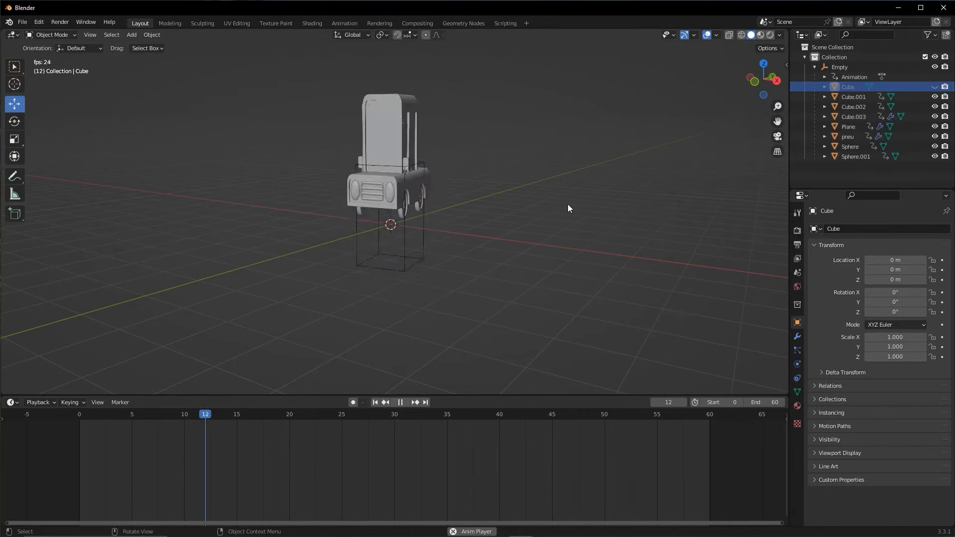